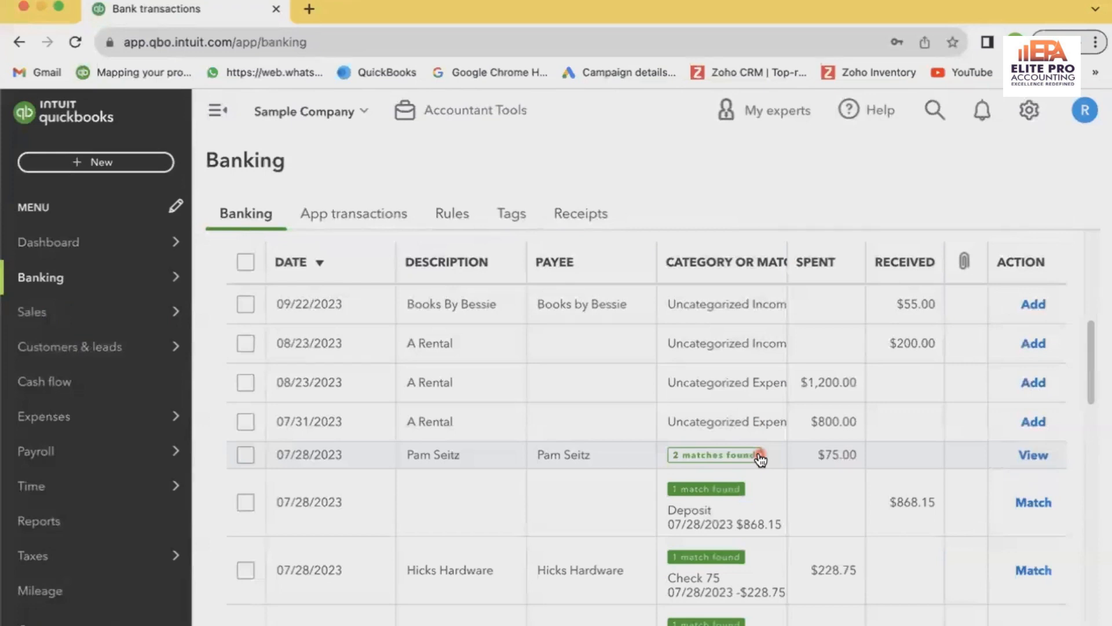
Expand the 07/26/2023 bank transaction of $103.55 received and open its matching record, Payment 2064
{"action": "scroll", "coordinate": [760, 460], "scroll_direction": "down", "scroll_amount": 5}
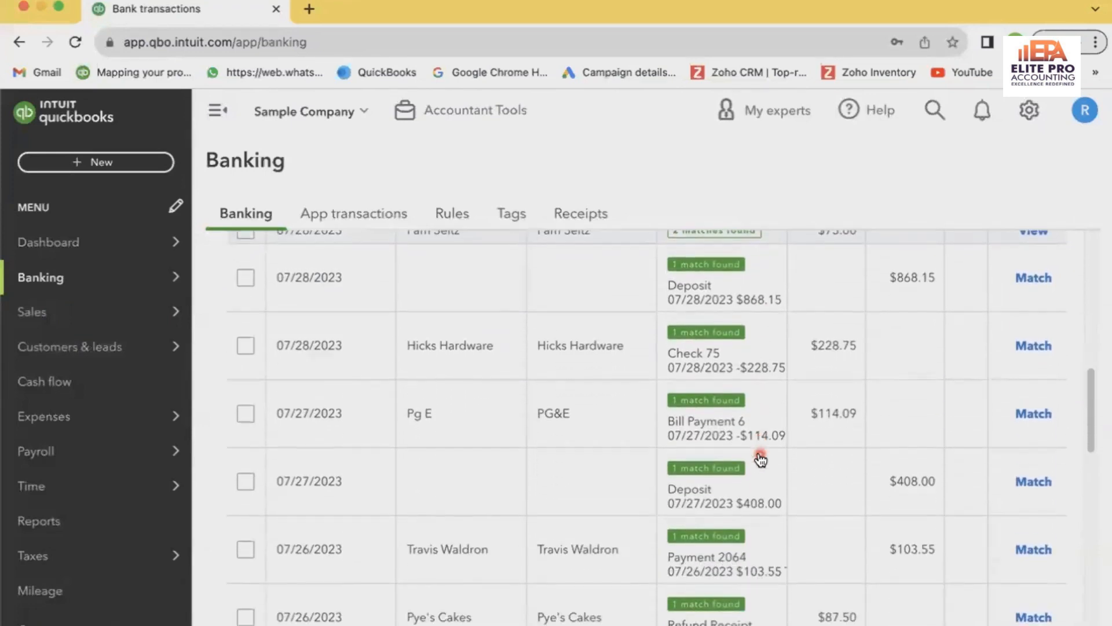
{"action": "scroll", "coordinate": [760, 460], "scroll_direction": "down", "scroll_amount": 2}
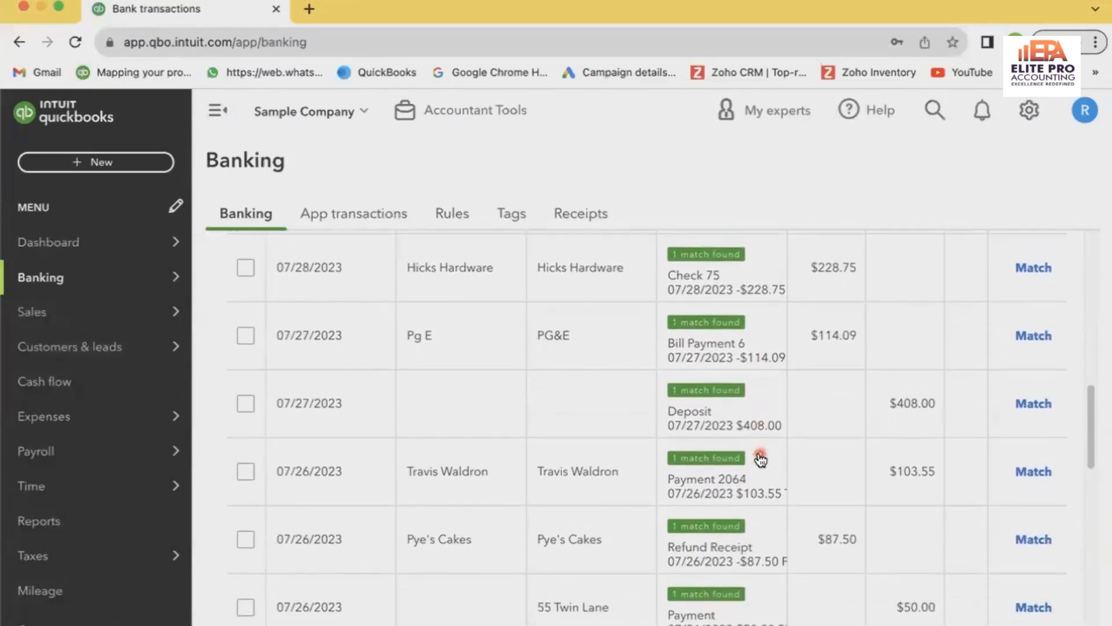
{"action": "scroll", "coordinate": [521, 441], "scroll_direction": "down", "scroll_amount": 1}
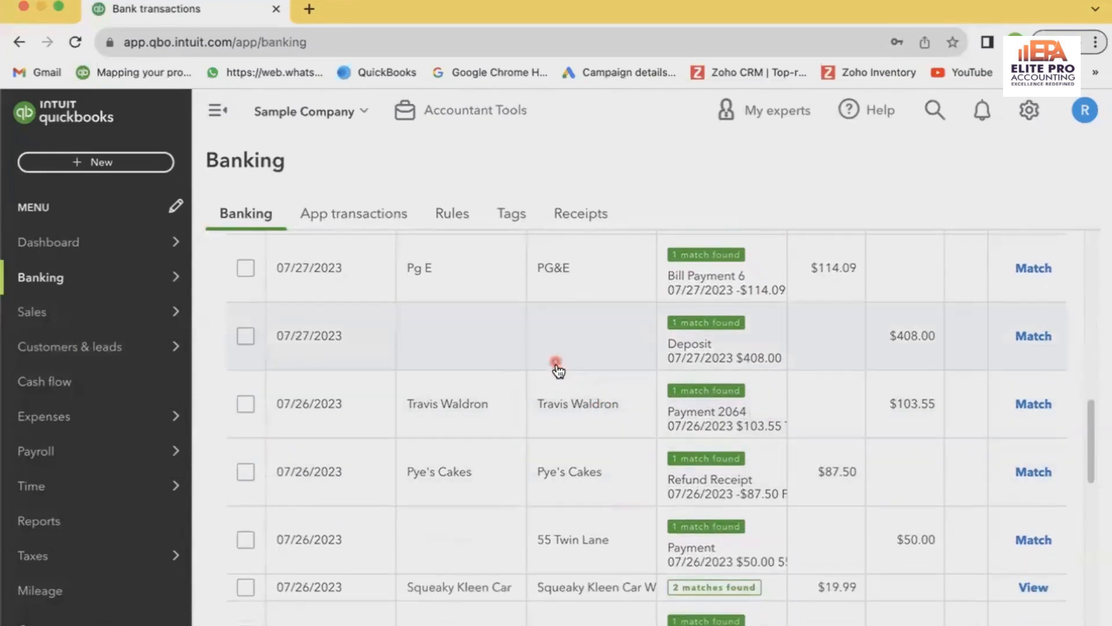
{"action": "left_click", "coordinate": [633, 409]}
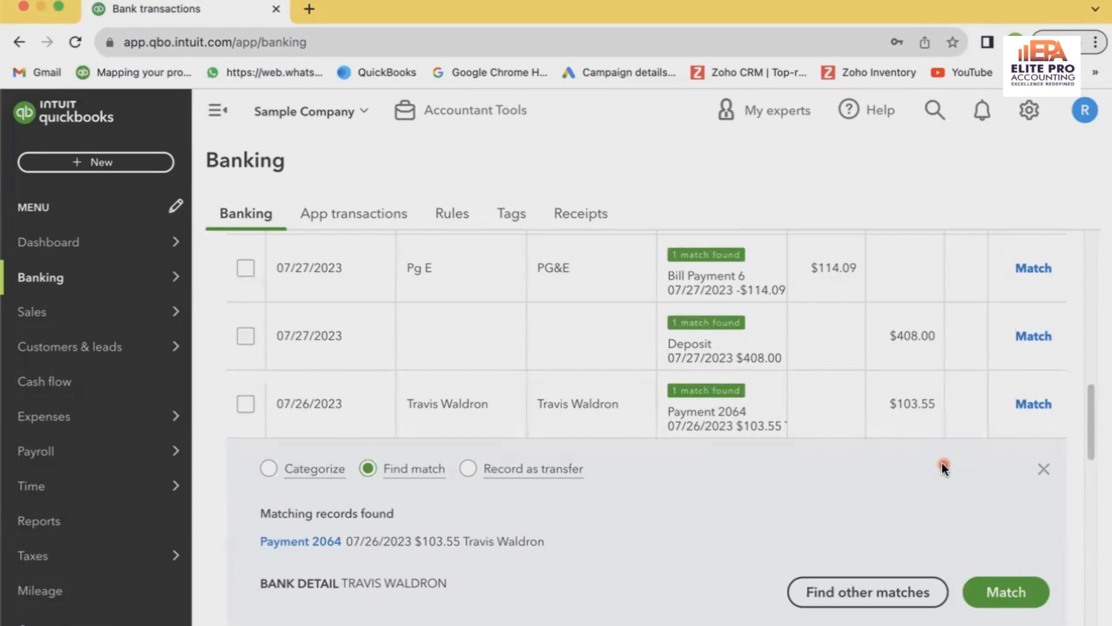
{"action": "left_click", "coordinate": [328, 544]}
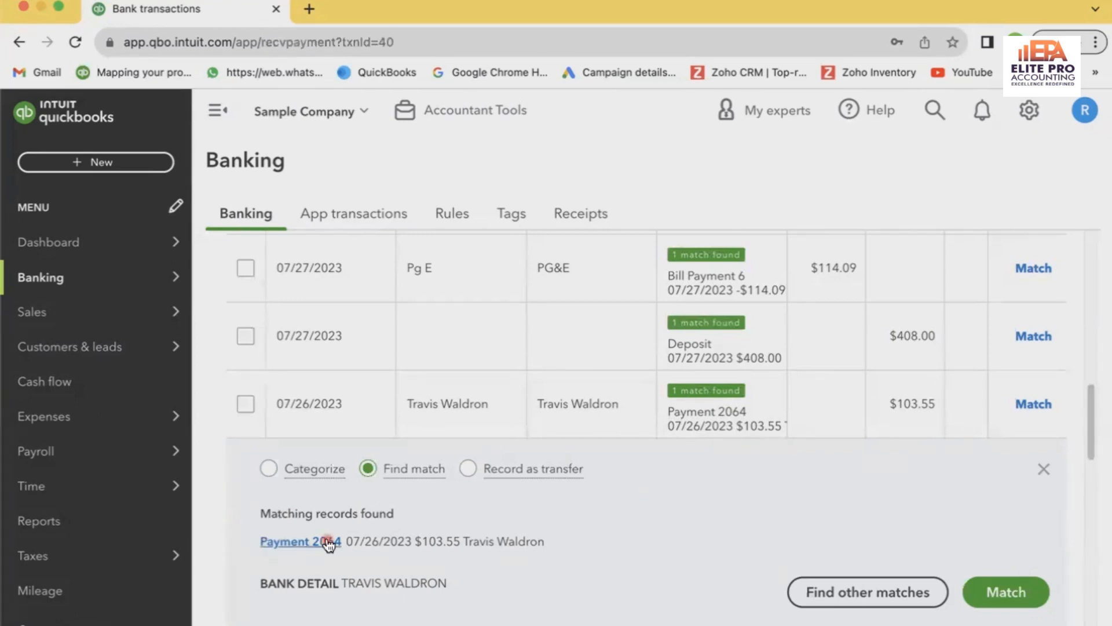
Open invoice #1009 from the outstanding transactions of payment #2064
{"action": "scroll", "coordinate": [324, 542], "scroll_direction": "down", "scroll_amount": 2}
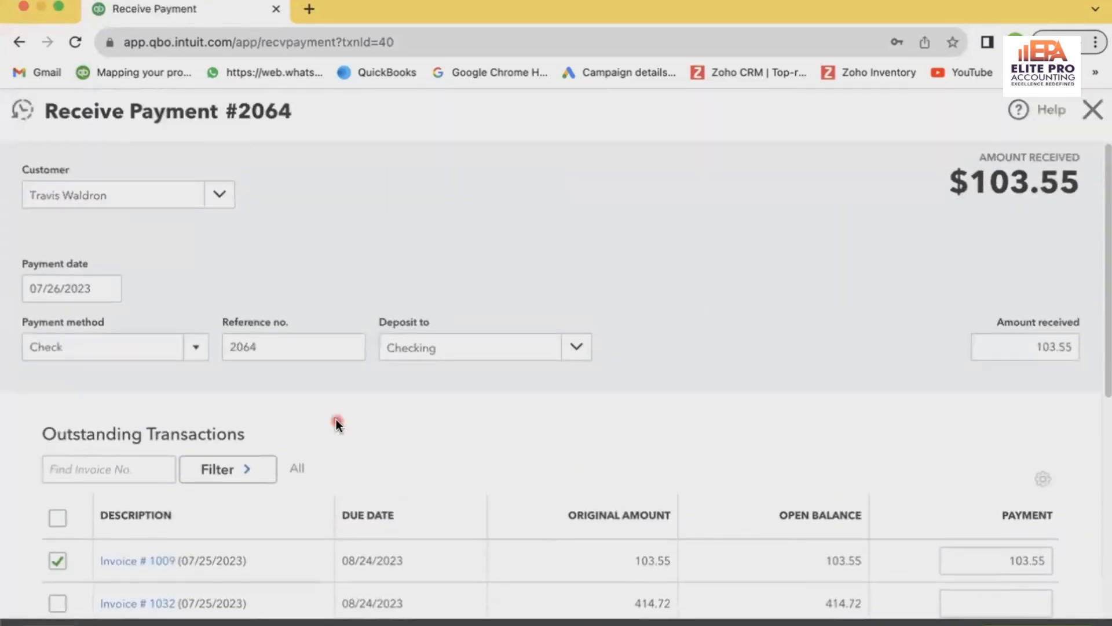
{"action": "scroll", "coordinate": [336, 422], "scroll_direction": "down", "scroll_amount": 5}
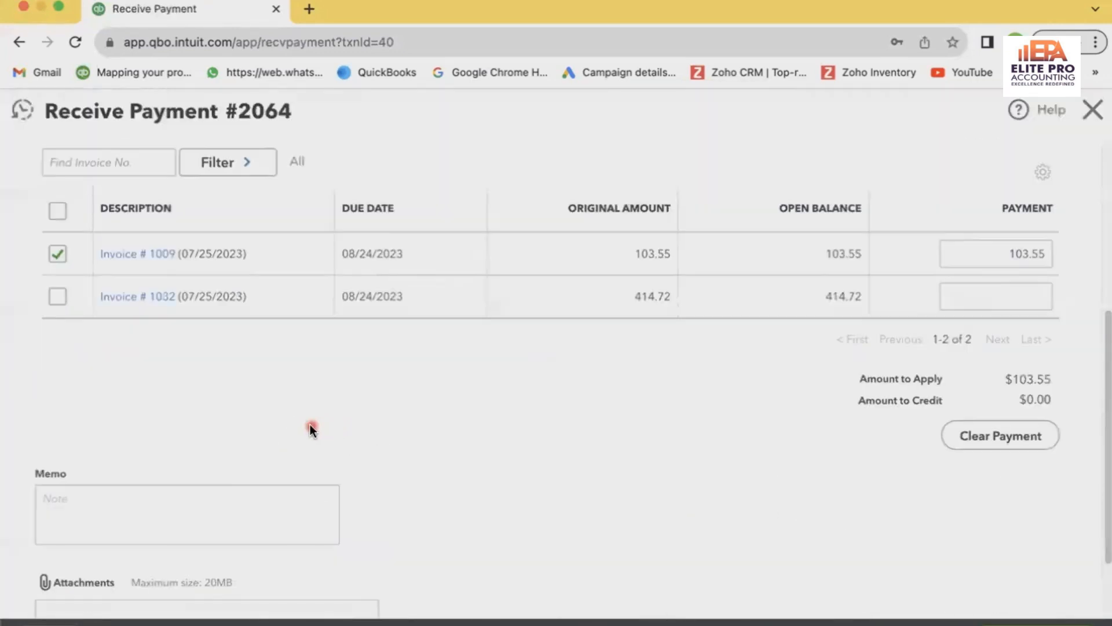
{"action": "left_click", "coordinate": [133, 254]}
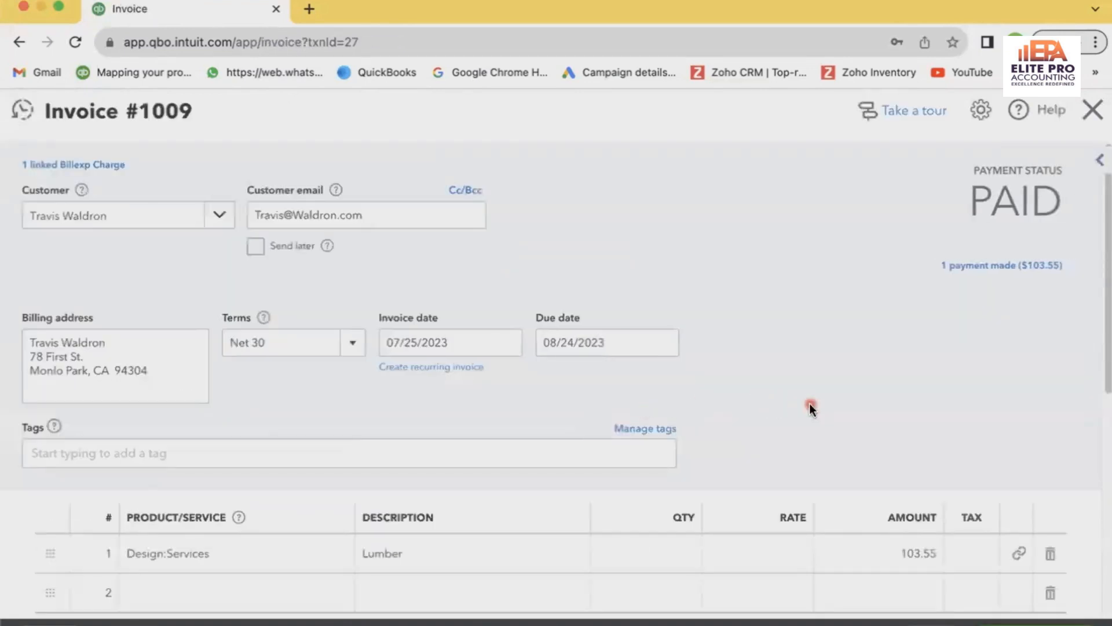
Change the amount of the Design:Services line on invoice #1009 to 110, save the invoice and close it
{"action": "scroll", "coordinate": [809, 404], "scroll_direction": "down", "scroll_amount": 1}
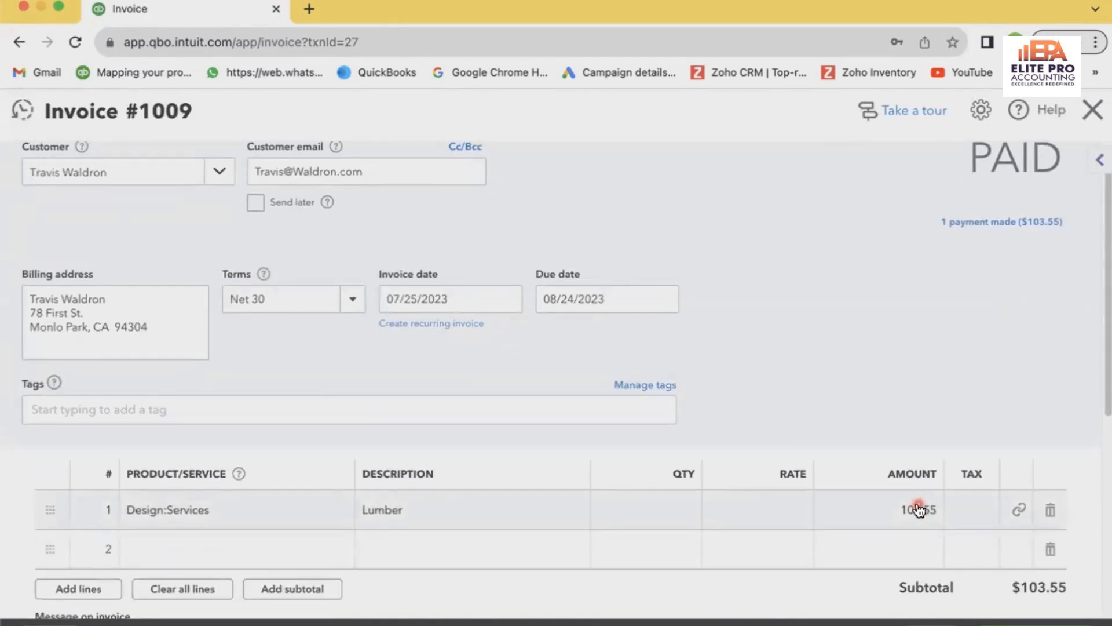
{"action": "left_click", "coordinate": [902, 509]}
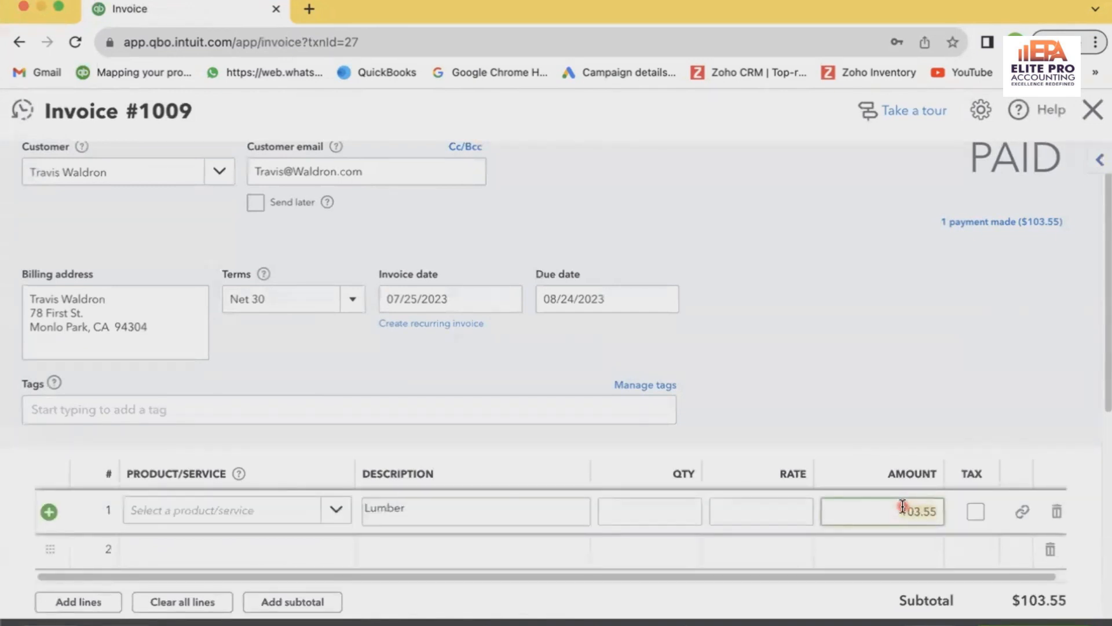
{"action": "type", "text": "110"}
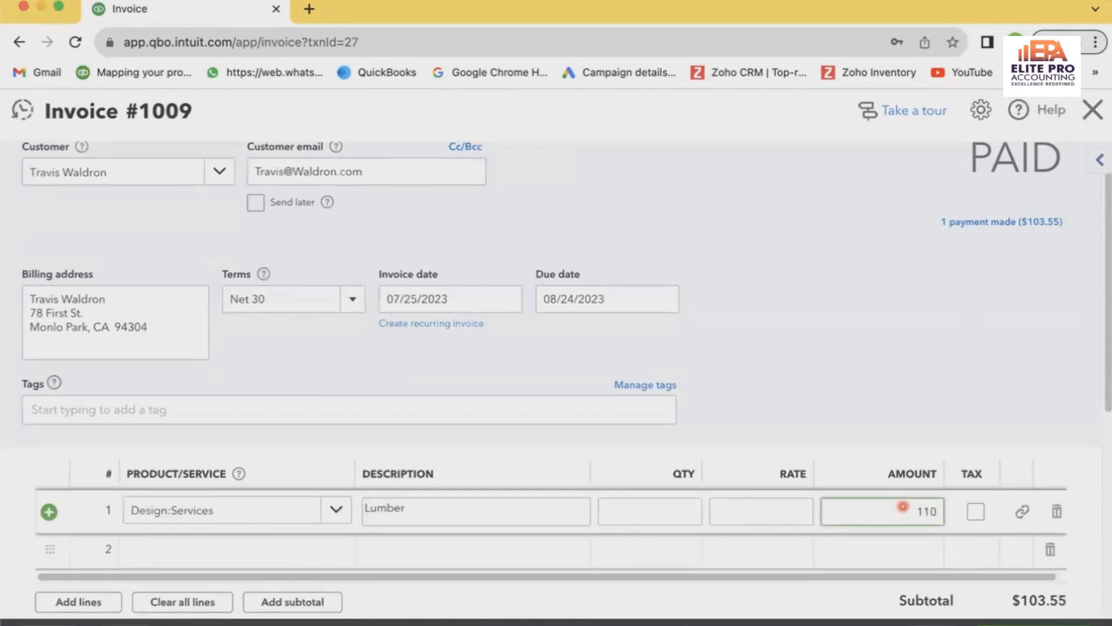
{"action": "left_click", "coordinate": [922, 333]}
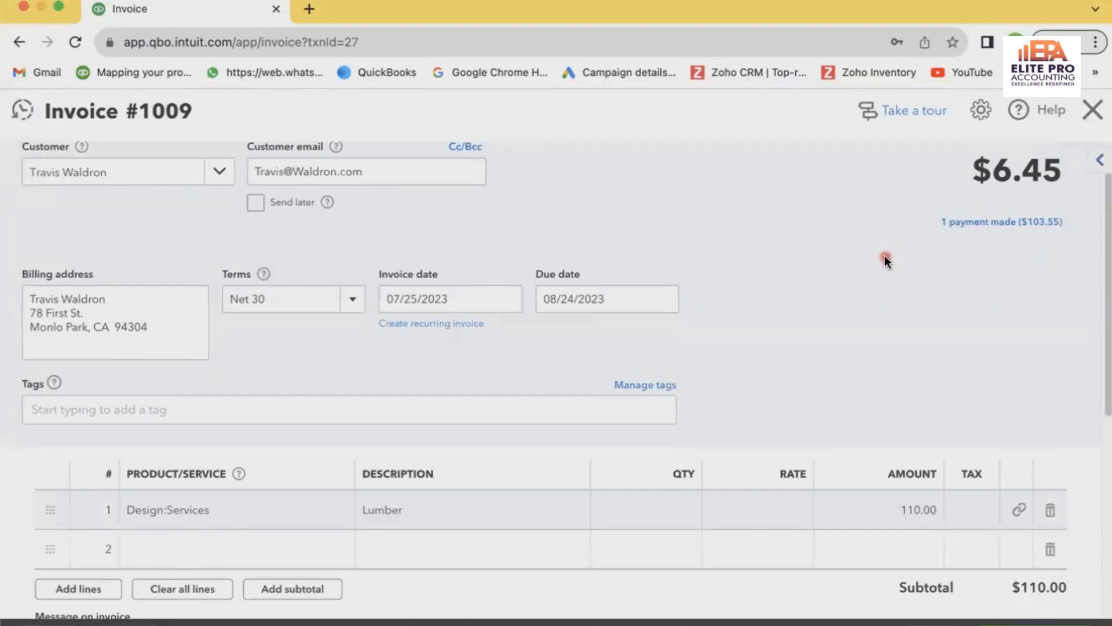
{"action": "scroll", "coordinate": [915, 316], "scroll_direction": "up", "scroll_amount": 1}
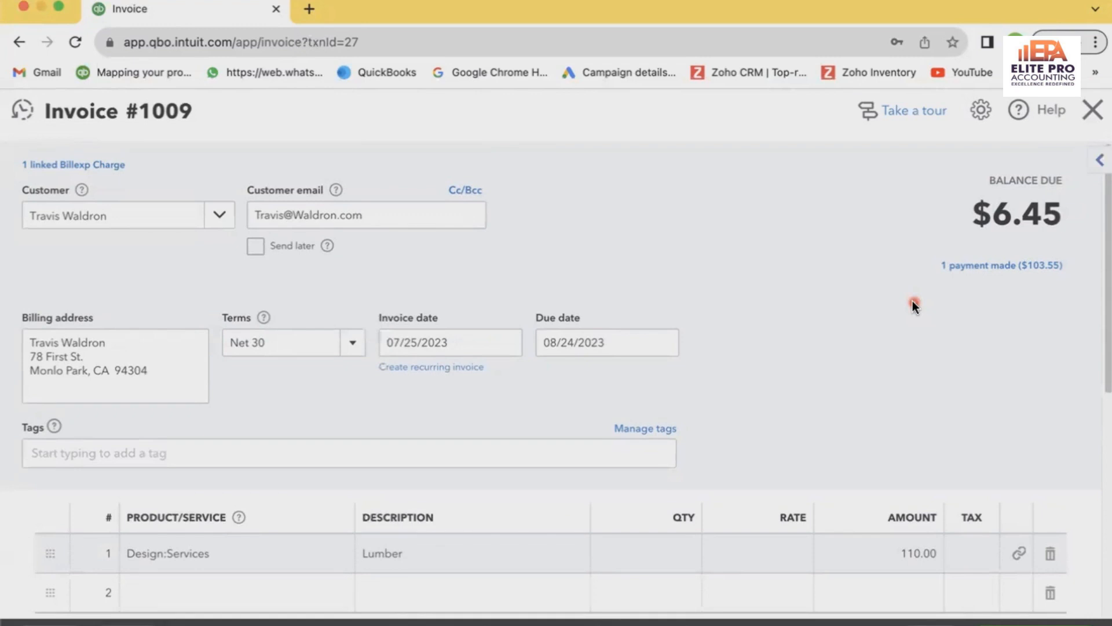
{"action": "scroll", "coordinate": [914, 305], "scroll_direction": "down", "scroll_amount": 1}
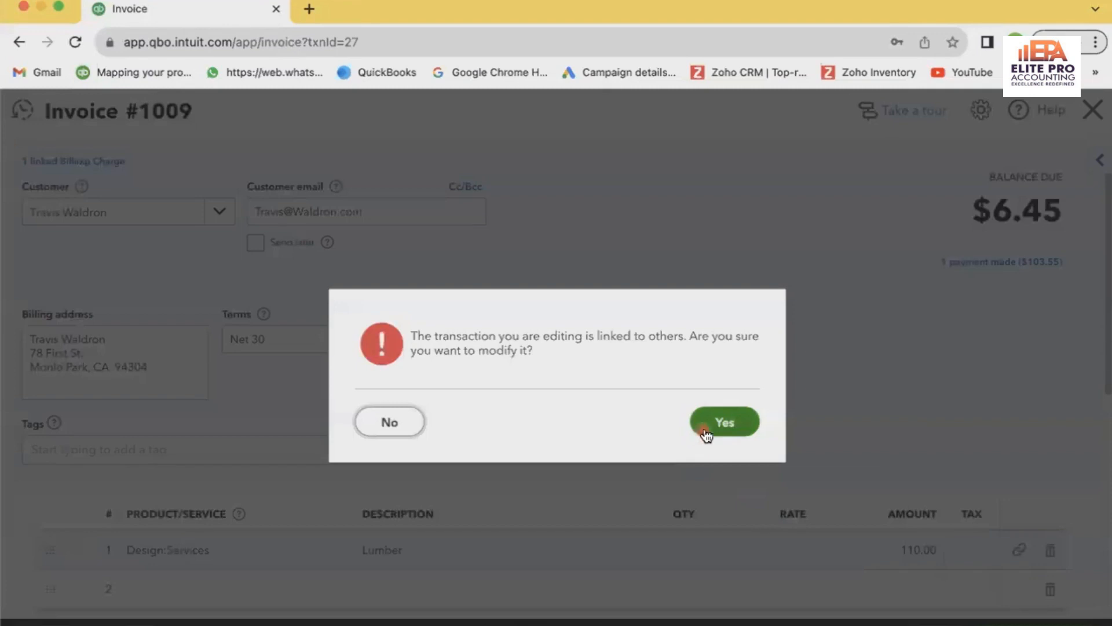
{"action": "left_click", "coordinate": [727, 420]}
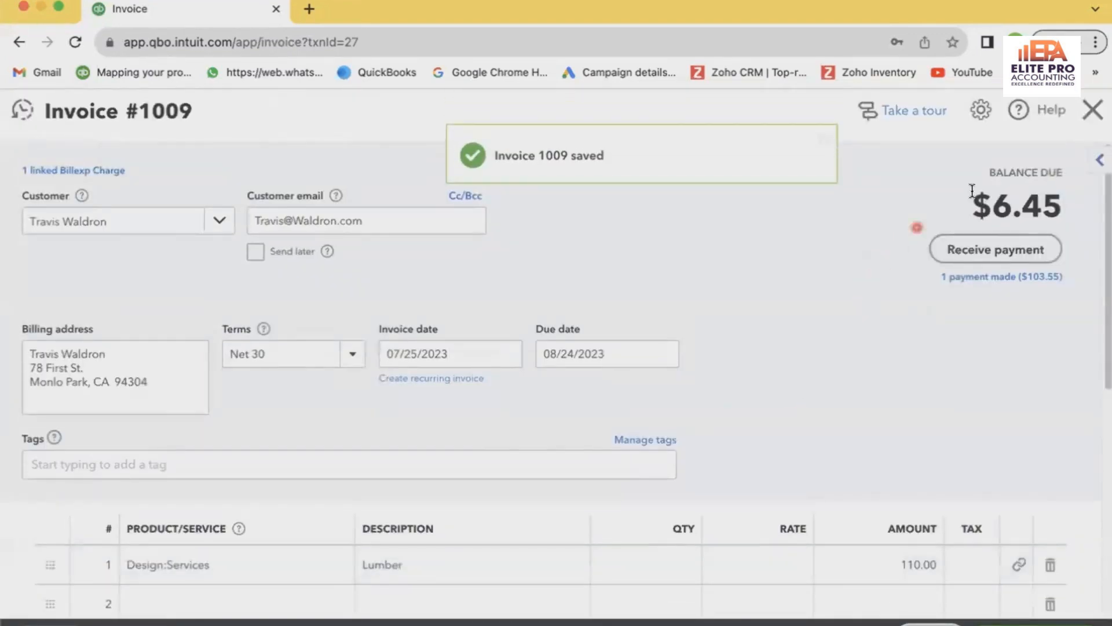
{"action": "left_click", "coordinate": [1079, 113]}
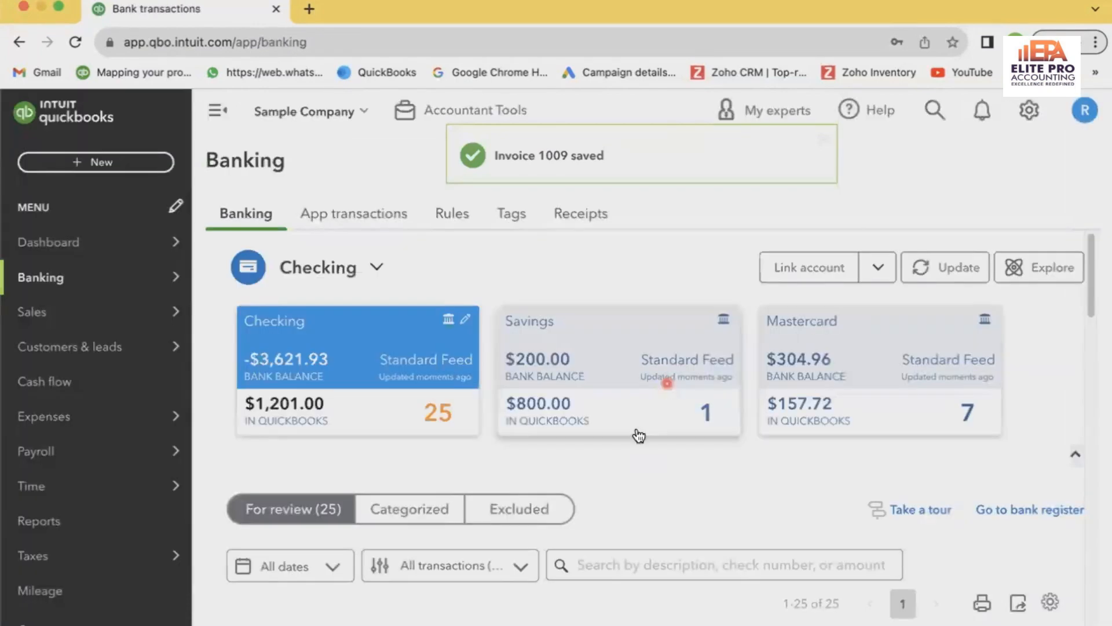
Reopen Payment 2064 from the matching records of the 07/26/2023 bank transaction for $103.55
{"action": "scroll", "coordinate": [533, 478], "scroll_direction": "down", "scroll_amount": 5}
{"action": "scroll", "coordinate": [582, 434], "scroll_direction": "down", "scroll_amount": 6}
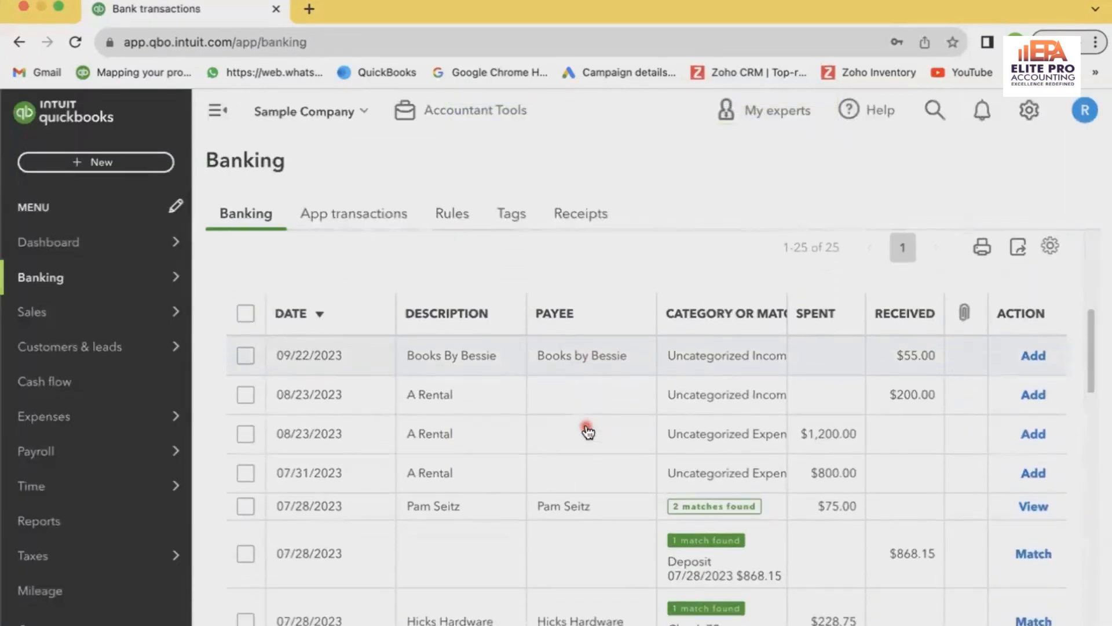
{"action": "scroll", "coordinate": [587, 430], "scroll_direction": "down", "scroll_amount": 3}
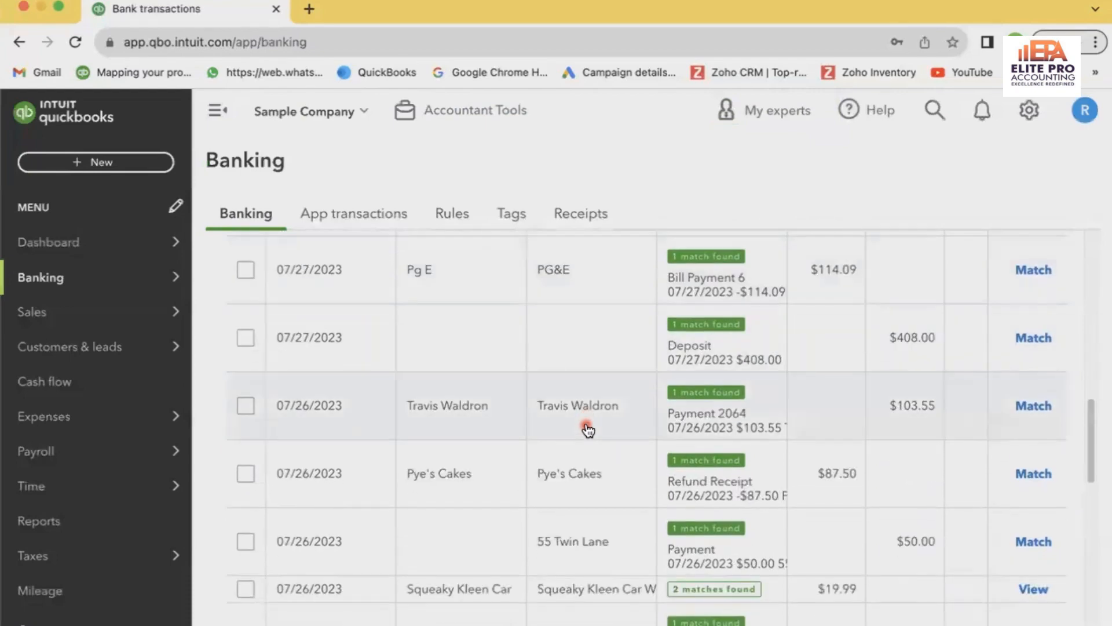
{"action": "left_click", "coordinate": [608, 408]}
{"action": "scroll", "coordinate": [609, 413], "scroll_direction": "down", "scroll_amount": 3}
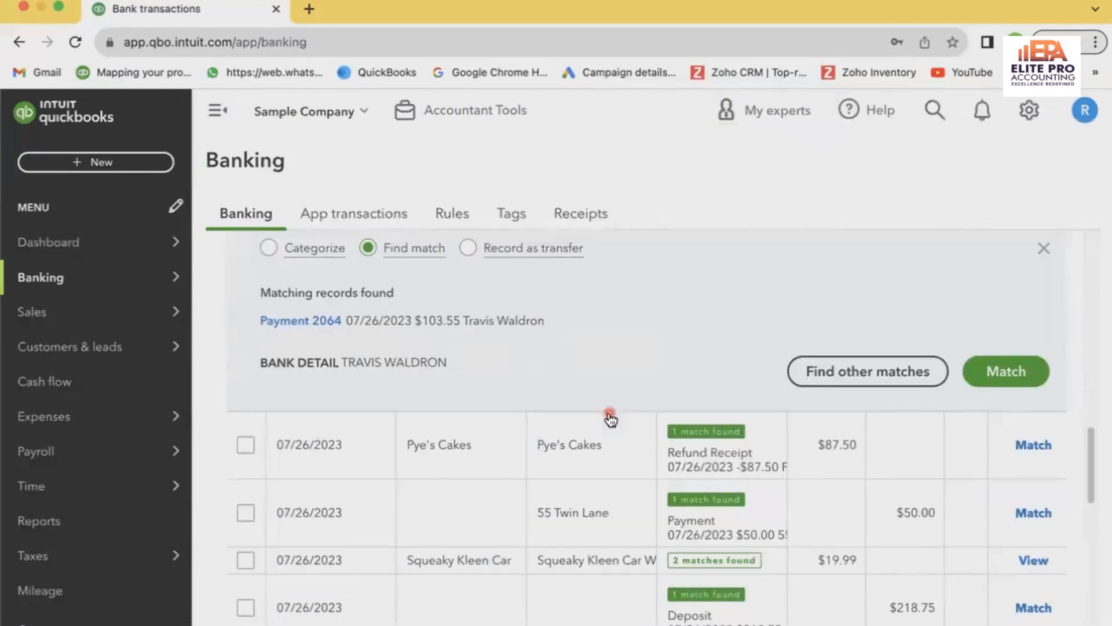
{"action": "left_click", "coordinate": [304, 322]}
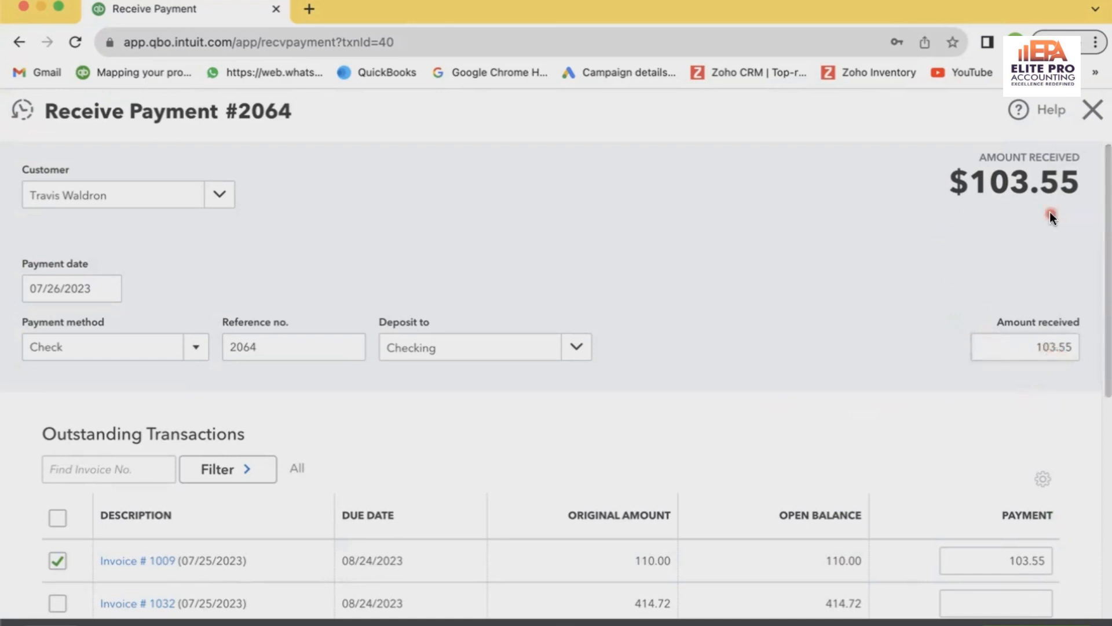
Set the amount received on payment #2064 to 110
{"action": "left_click_drag", "start_coordinate": [1028, 348], "coordinate": [1070, 352]}
{"action": "type", "text": "110"}
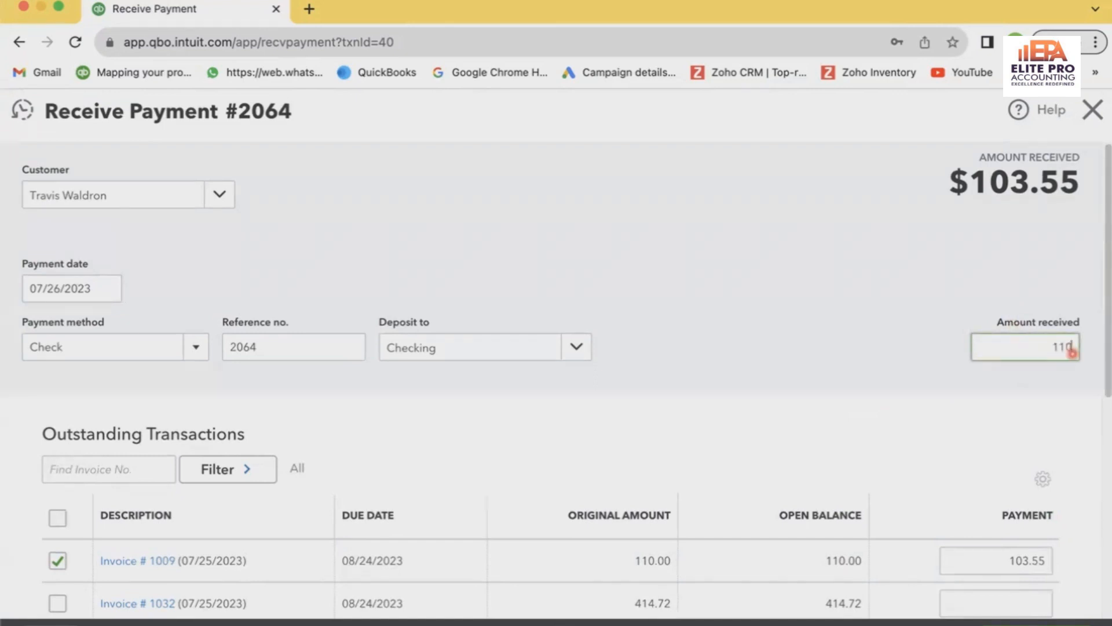
{"action": "left_click", "coordinate": [783, 334]}
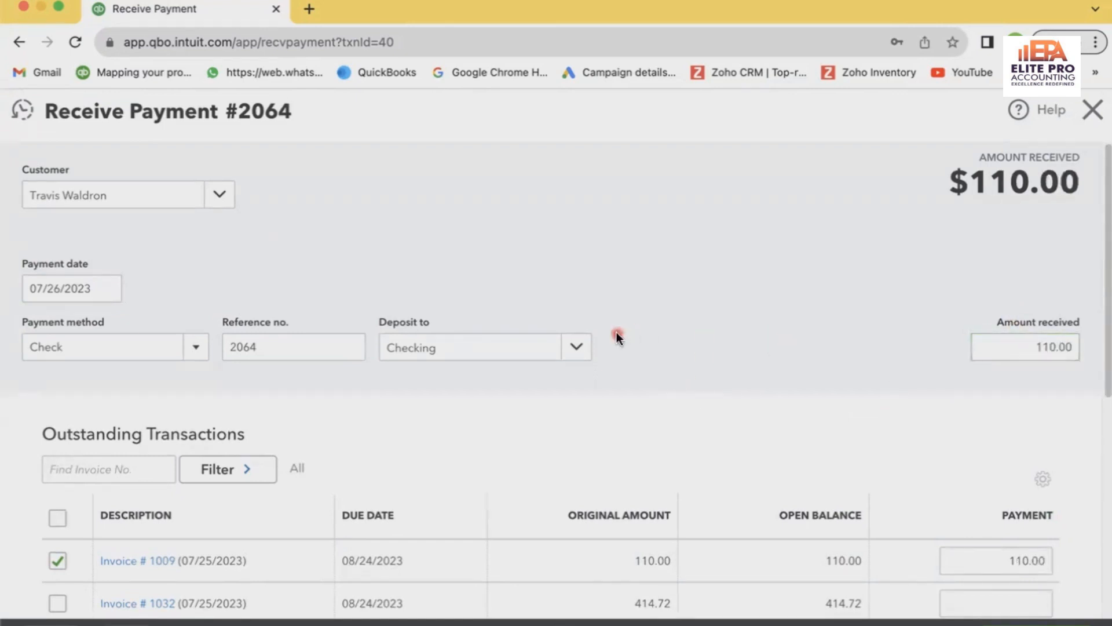
Set payment #2064 to deposit to Undeposited Funds, then save it and agree to modify the linked transaction
{"action": "left_click", "coordinate": [573, 350]}
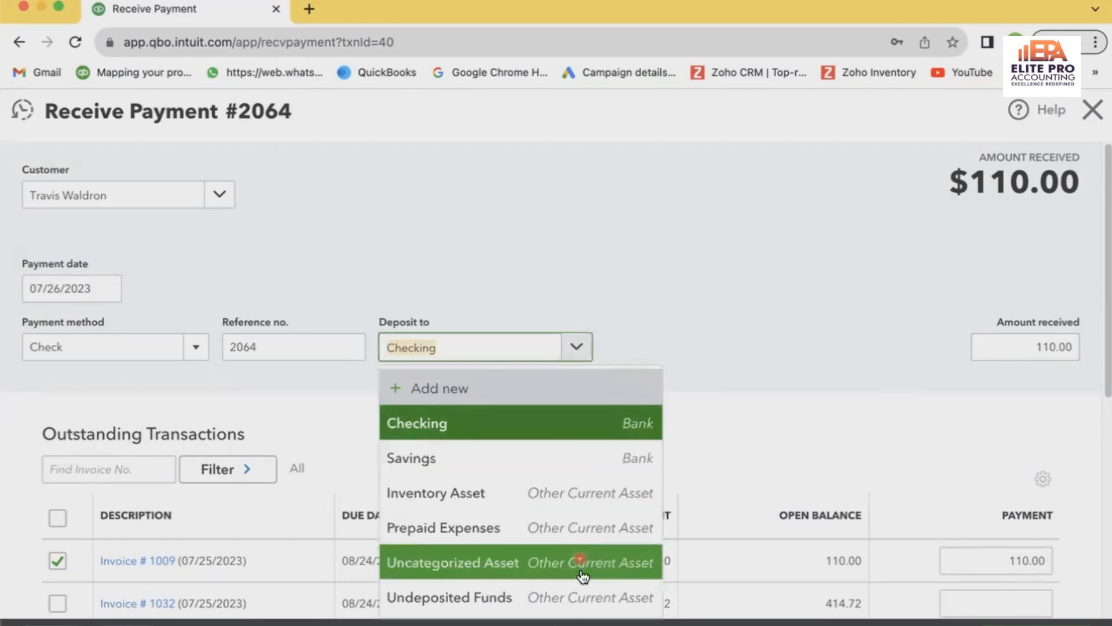
{"action": "left_click", "coordinate": [591, 598]}
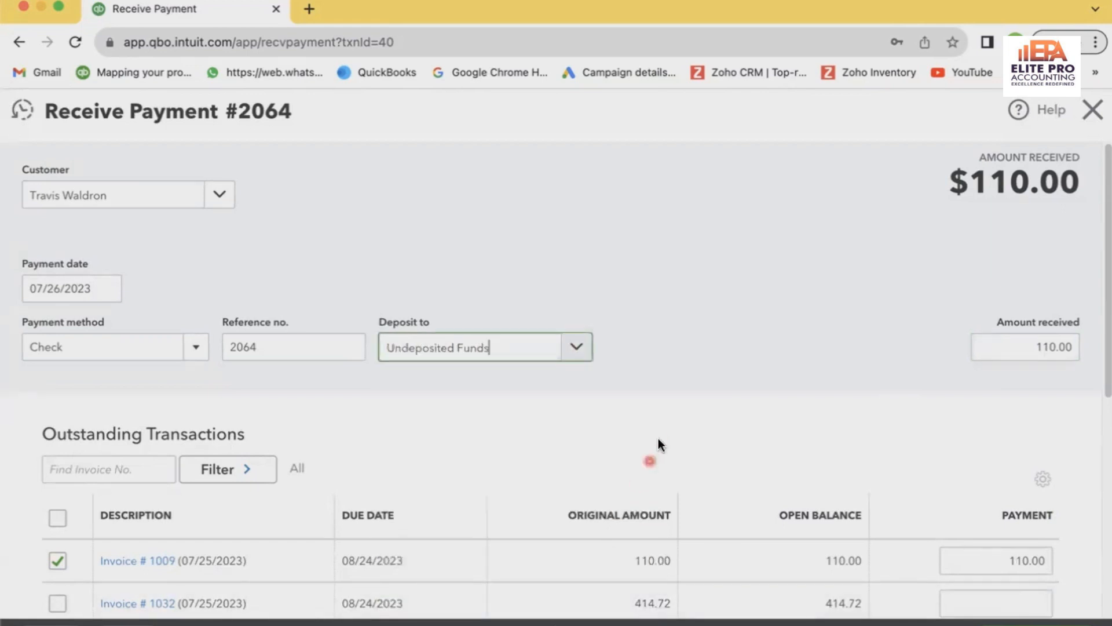
{"action": "left_click", "coordinate": [667, 332]}
{"action": "left_click", "coordinate": [270, 615]}
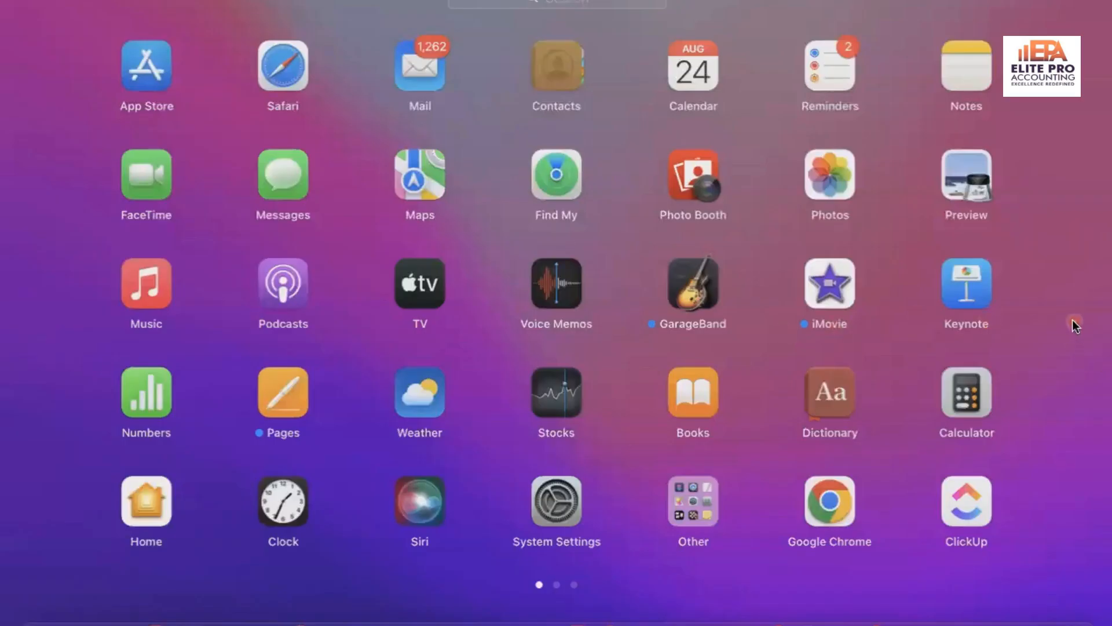
{"action": "left_click", "coordinate": [1072, 286]}
{"action": "scroll", "coordinate": [802, 329], "scroll_direction": "down", "scroll_amount": 1}
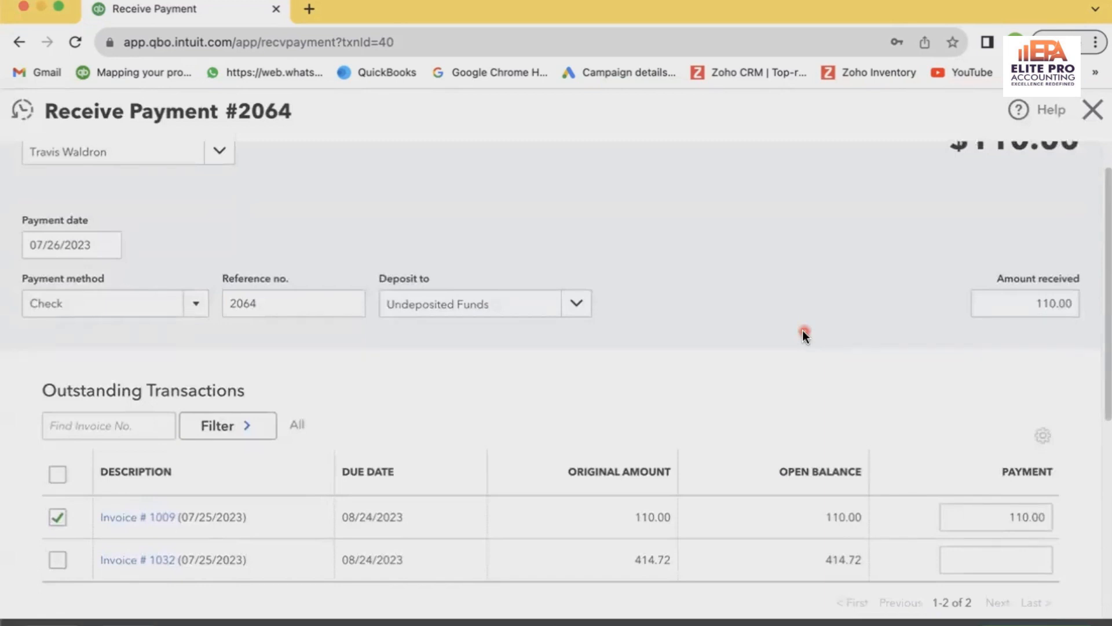
{"action": "scroll", "coordinate": [793, 321], "scroll_direction": "down", "scroll_amount": 3}
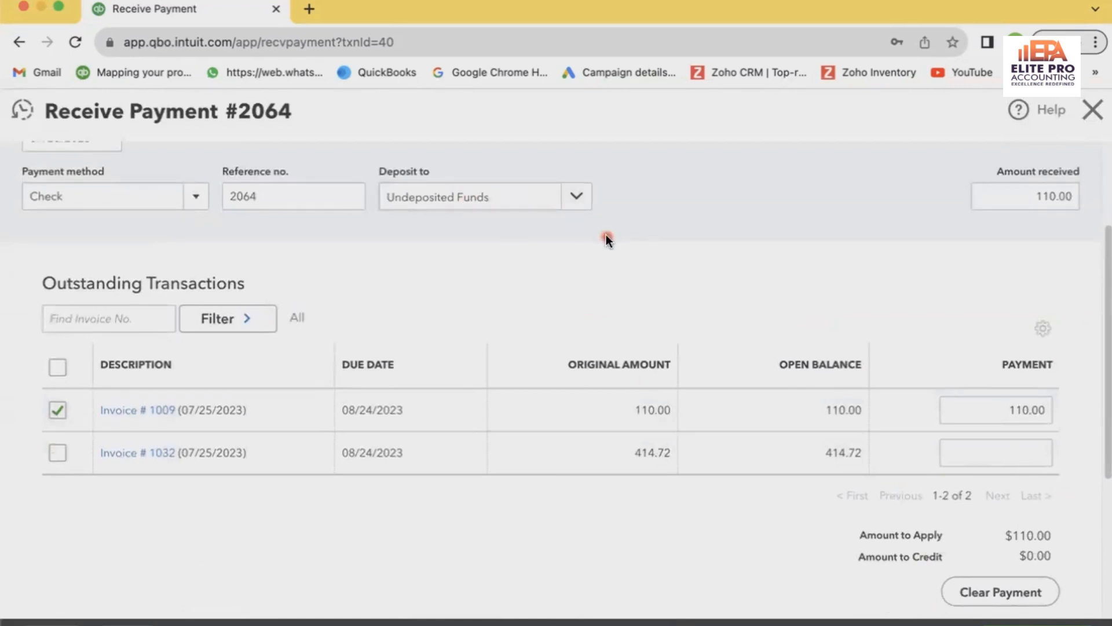
{"action": "left_click", "coordinate": [1001, 592]}
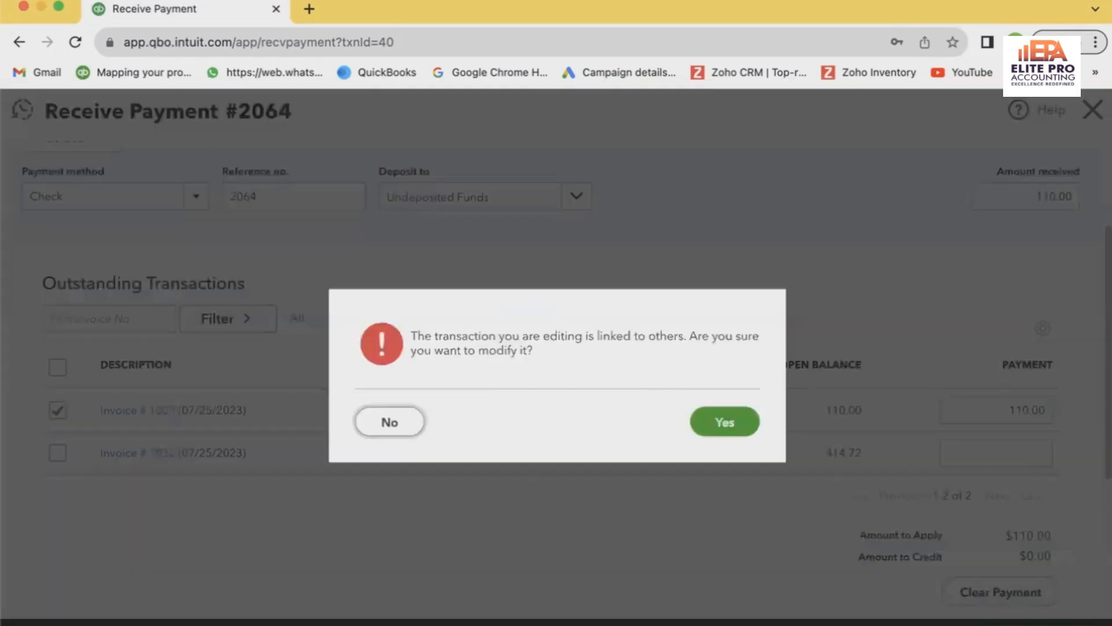
{"action": "left_click", "coordinate": [744, 428]}
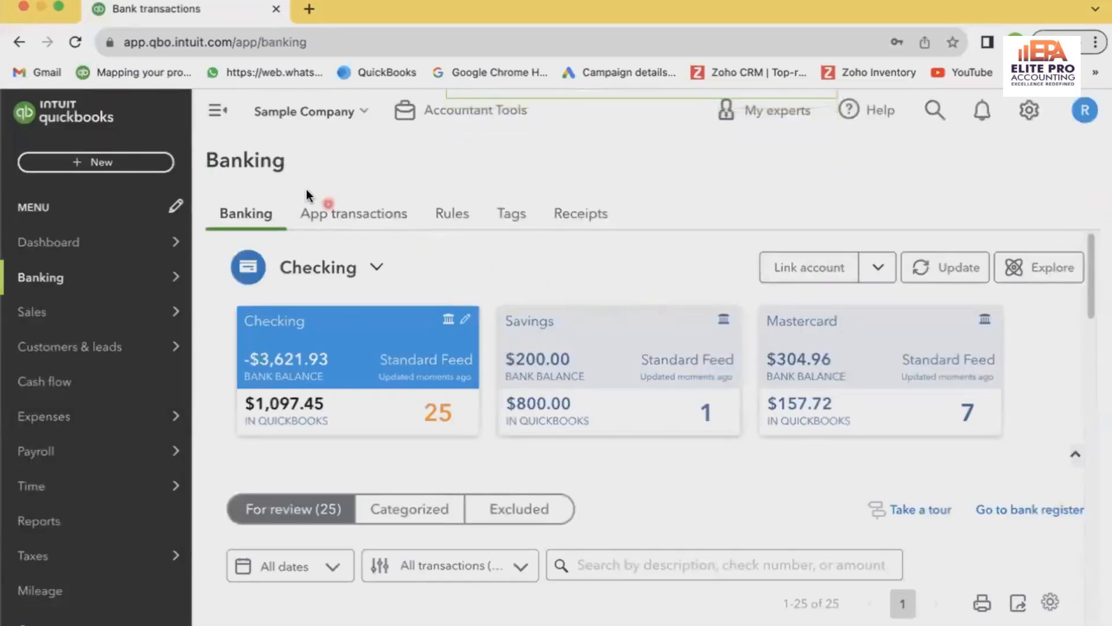
Open a new bank deposit, review its date and the payments available to include, and close it without saving
{"action": "left_click", "coordinate": [164, 160]}
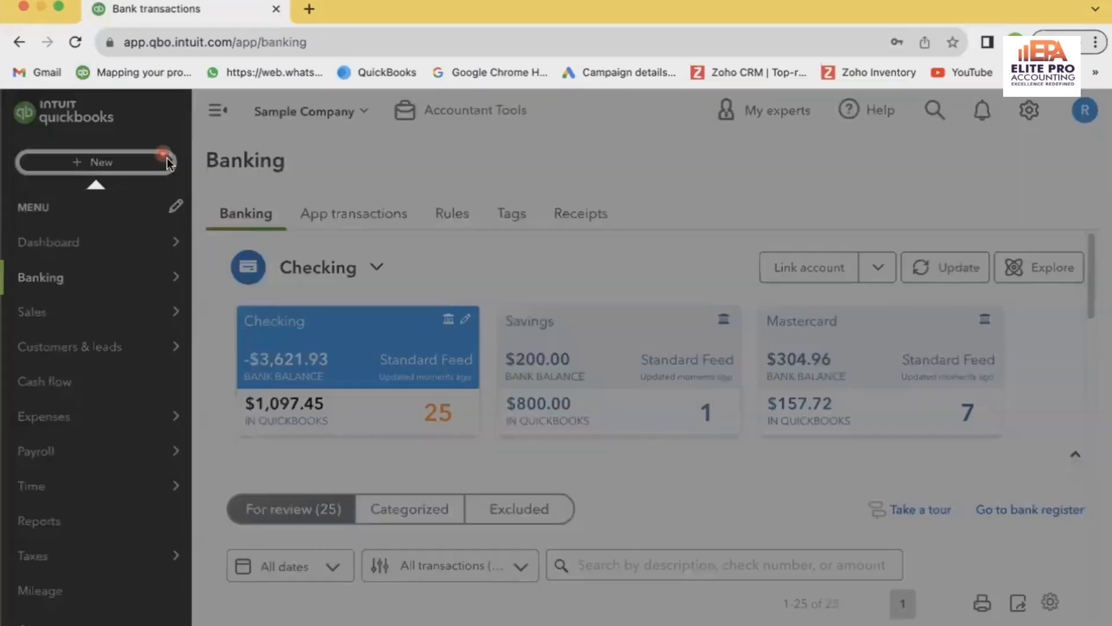
{"action": "left_click", "coordinate": [508, 258]}
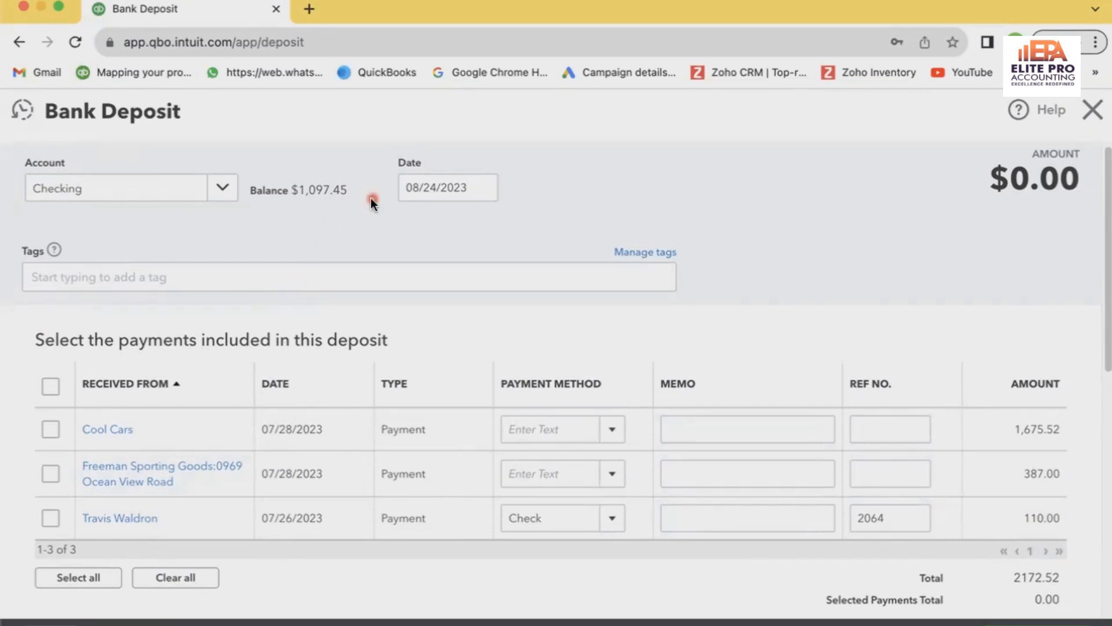
{"action": "left_click", "coordinate": [434, 185]}
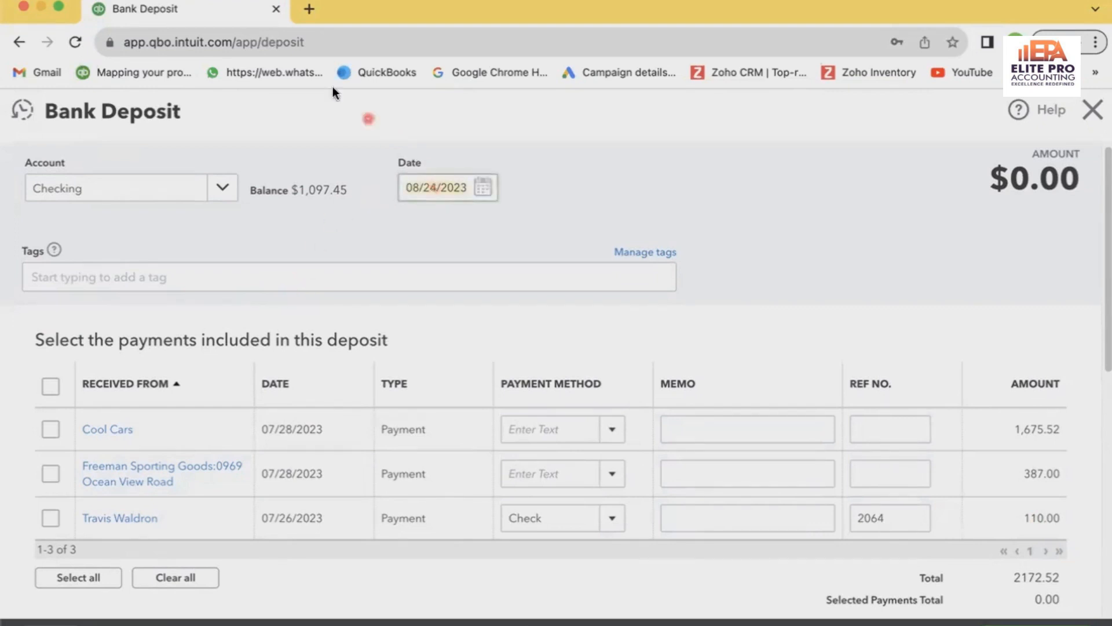
{"action": "left_click", "coordinate": [1096, 119]}
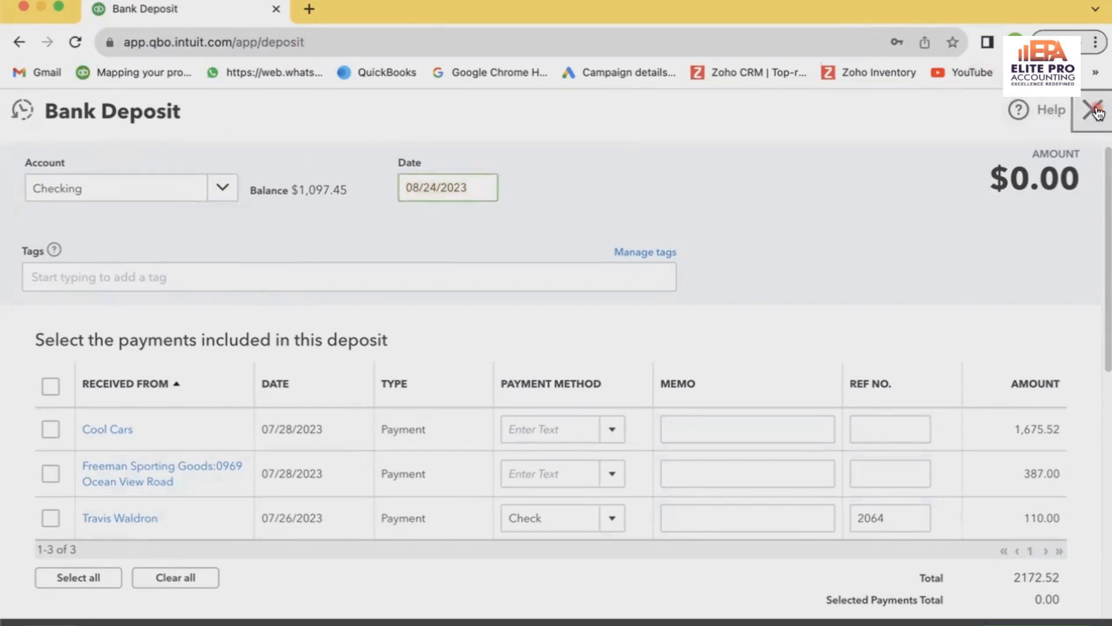
Find the $103.55 received transaction in the checking account's review list and check its date
{"action": "scroll", "coordinate": [610, 422], "scroll_direction": "down", "scroll_amount": 10}
{"action": "scroll", "coordinate": [610, 422], "scroll_direction": "down", "scroll_amount": 10}
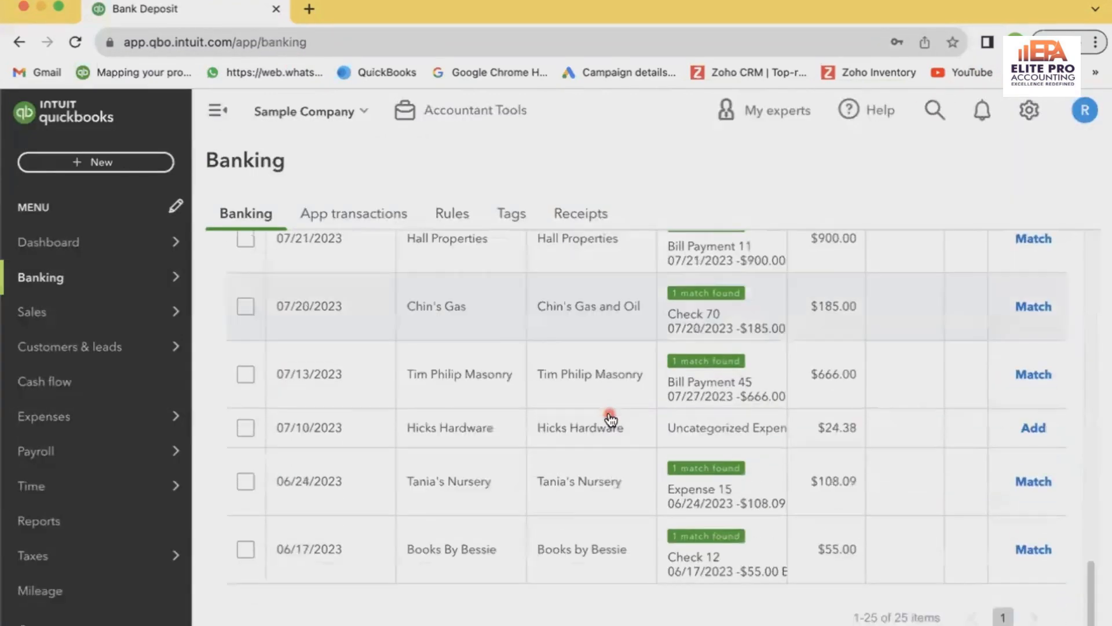
{"action": "scroll", "coordinate": [610, 420], "scroll_direction": "up", "scroll_amount": 2}
{"action": "scroll", "coordinate": [610, 417], "scroll_direction": "up", "scroll_amount": 8}
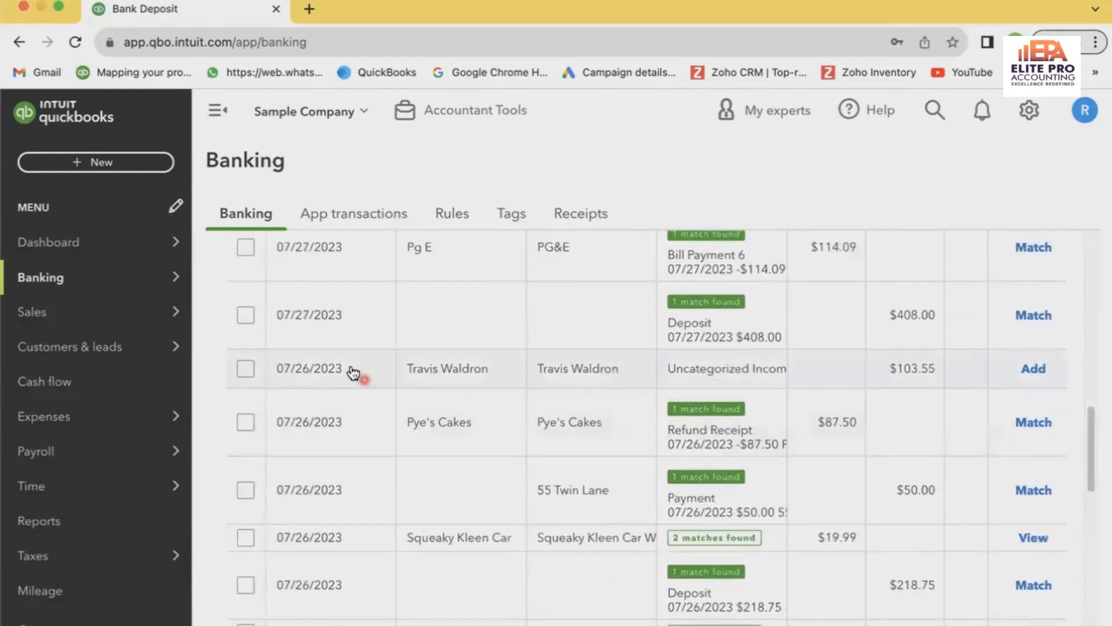
Open a new bank deposit to the checking account and date it 07/26/2023
{"action": "scroll", "coordinate": [351, 388], "scroll_direction": "up", "scroll_amount": 5}
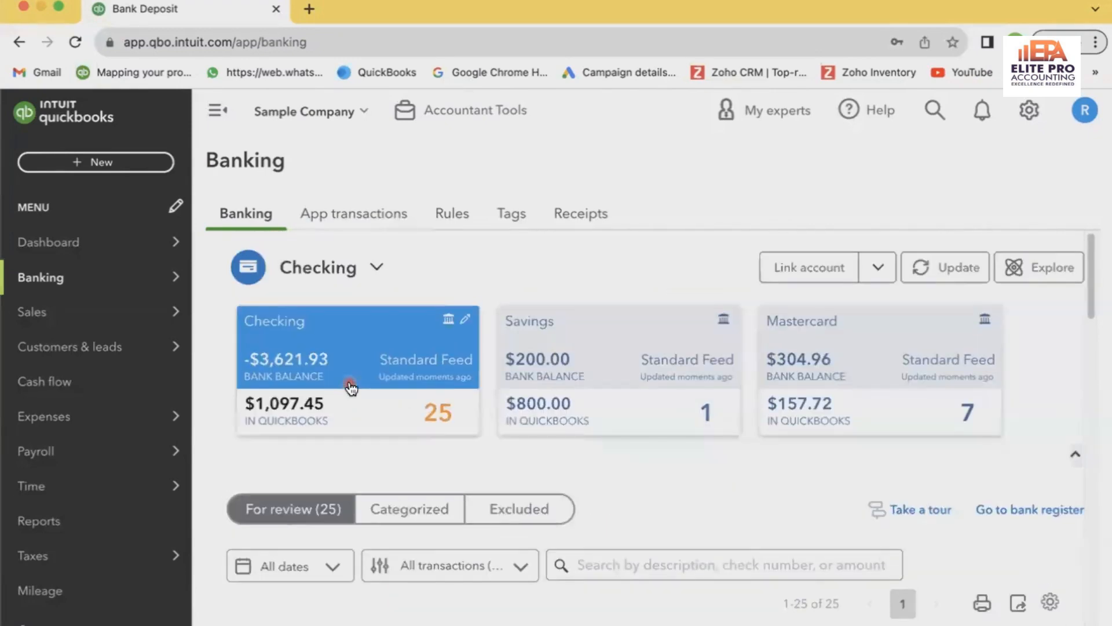
{"action": "left_click", "coordinate": [156, 161]}
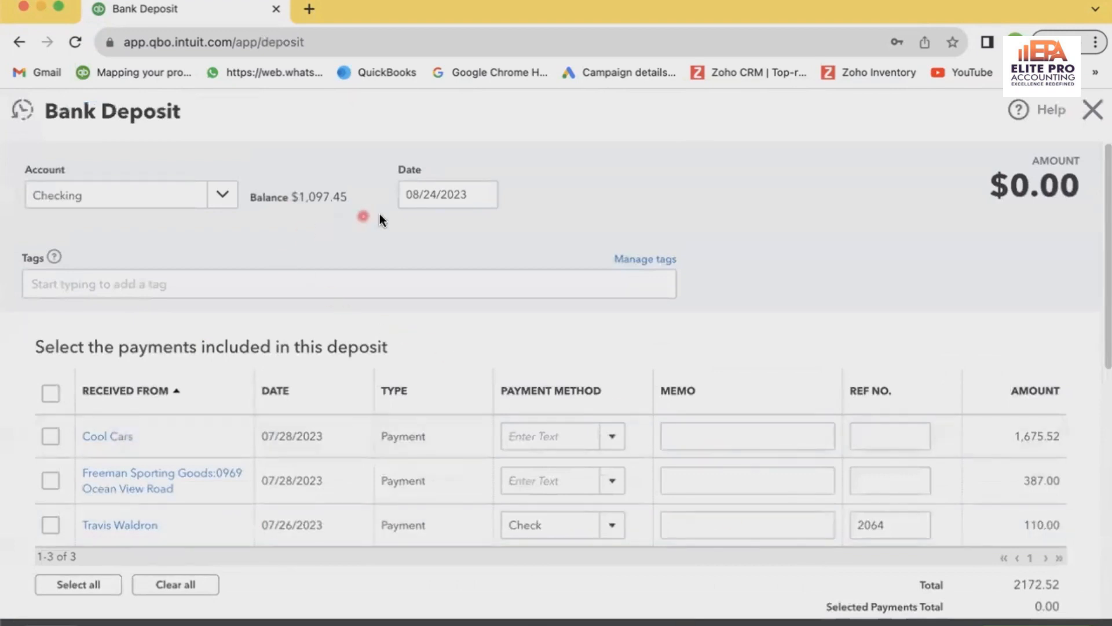
{"action": "left_click", "coordinate": [481, 196]}
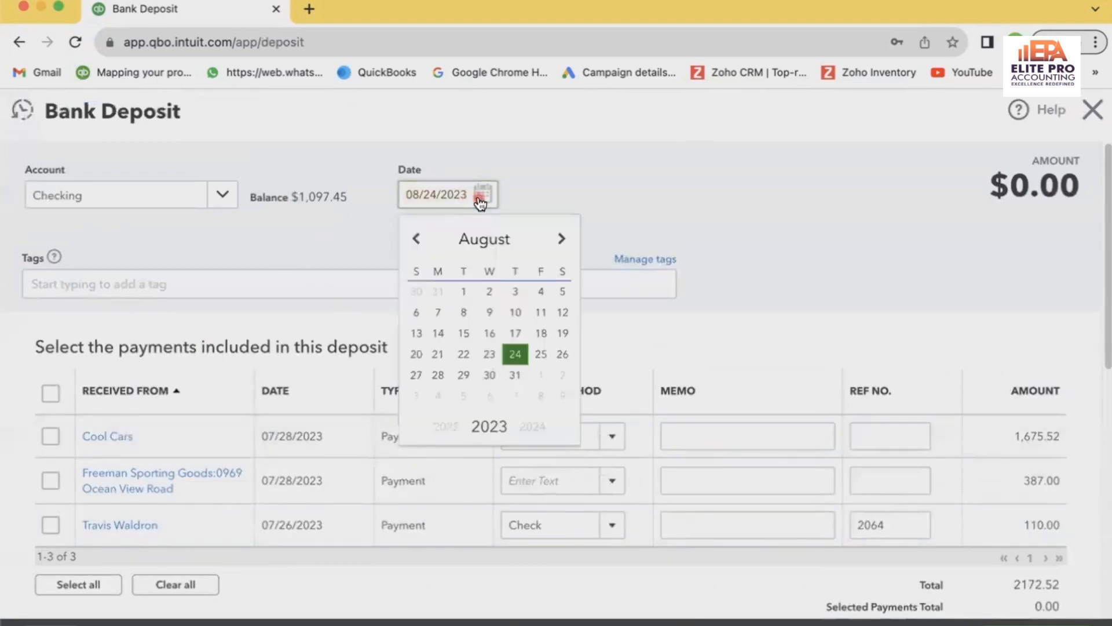
{"action": "left_click", "coordinate": [492, 240]}
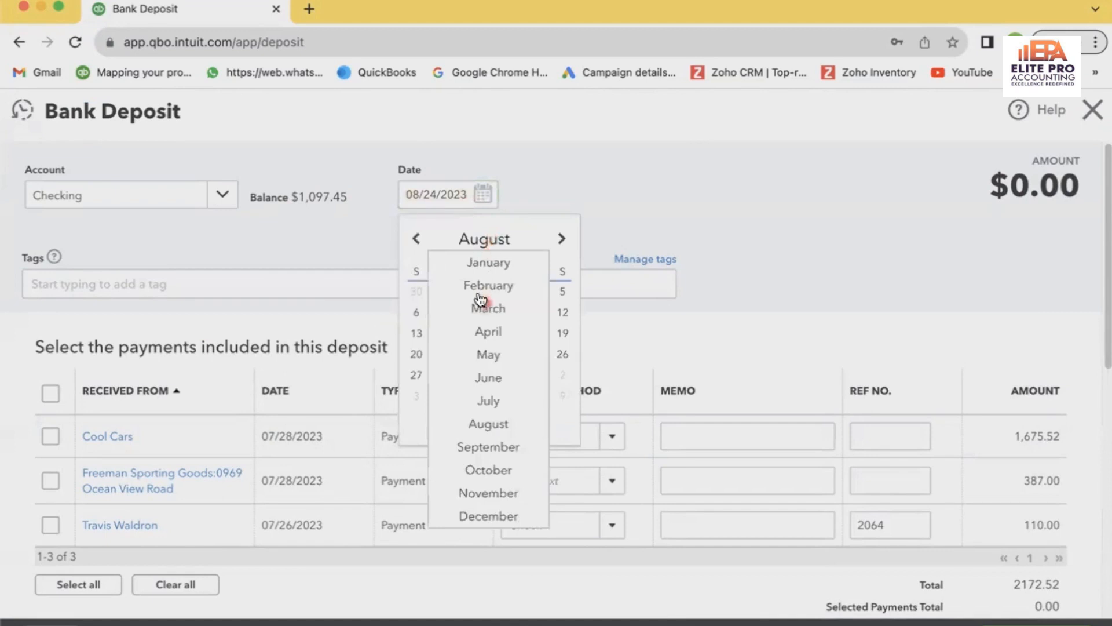
{"action": "left_click", "coordinate": [488, 401]}
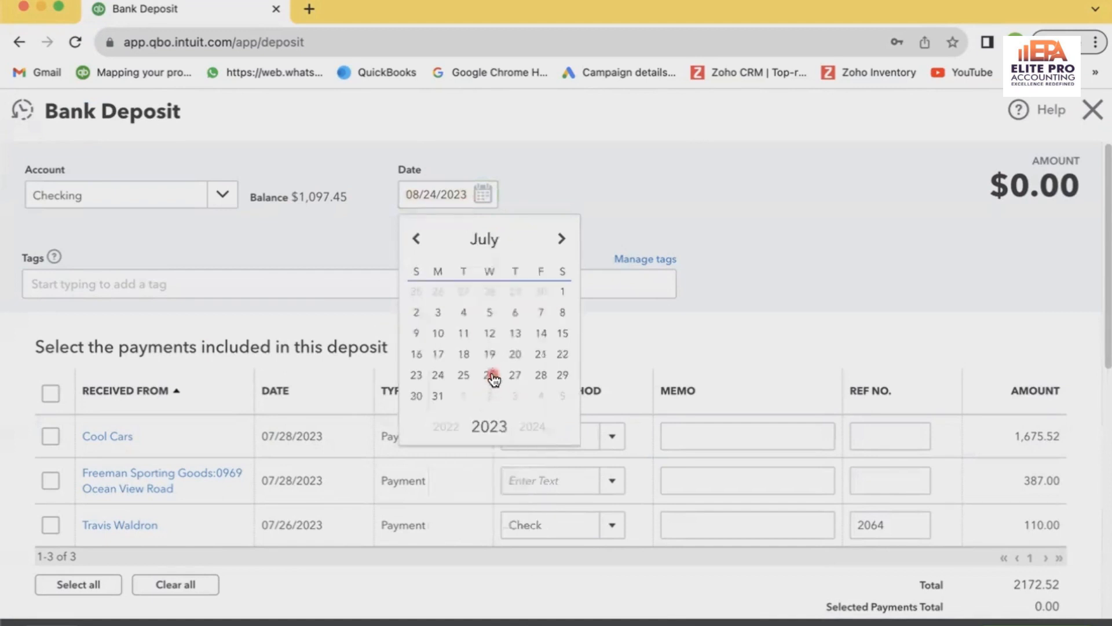
{"action": "left_click", "coordinate": [490, 376]}
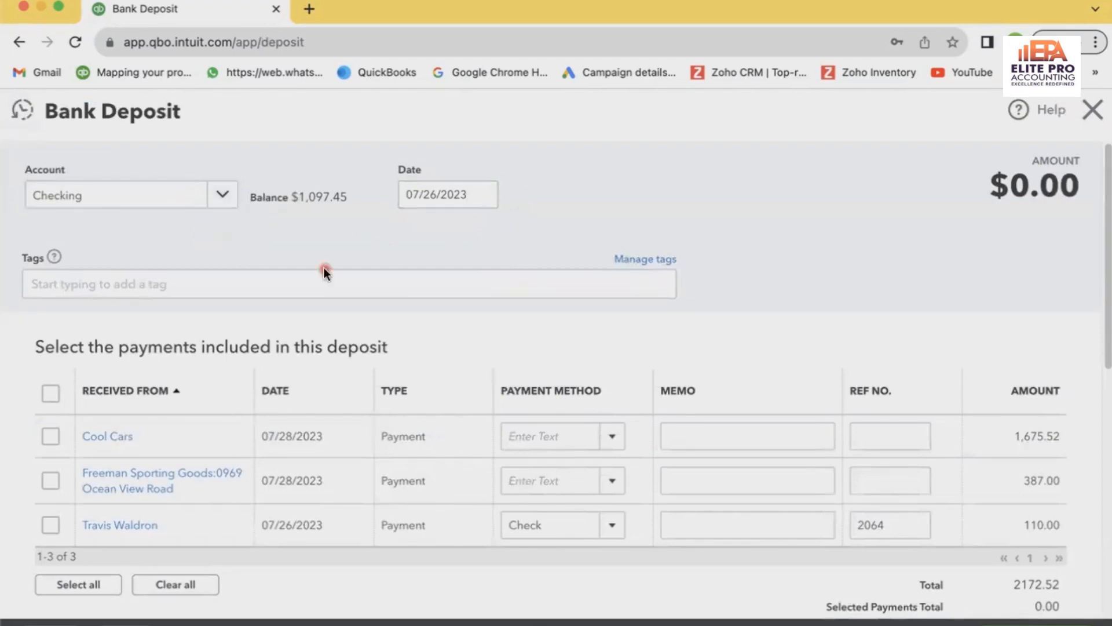
Include the 110.00 check payment with reference number 2064 in the deposit
{"action": "scroll", "coordinate": [324, 273], "scroll_direction": "down", "scroll_amount": 5}
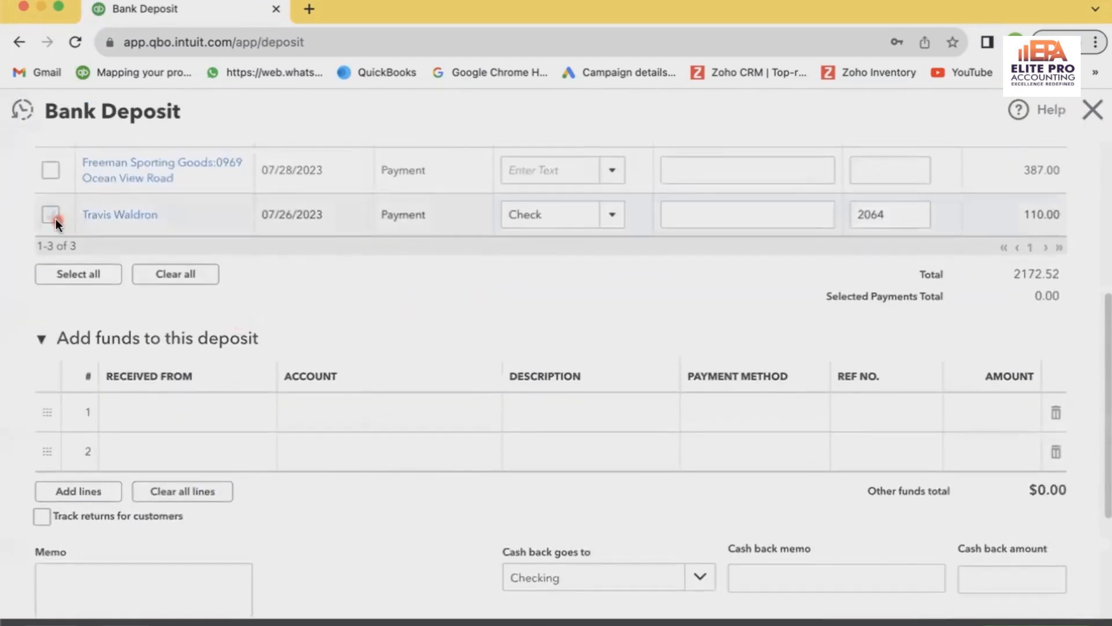
{"action": "left_click", "coordinate": [54, 217]}
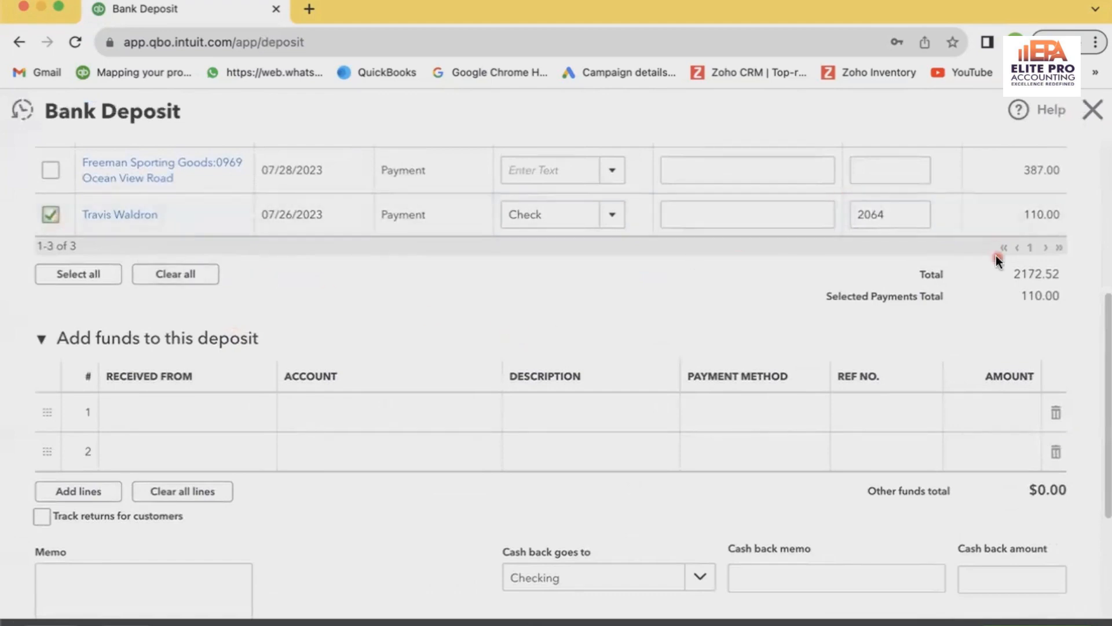
{"action": "scroll", "coordinate": [940, 372], "scroll_direction": "up", "scroll_amount": 5}
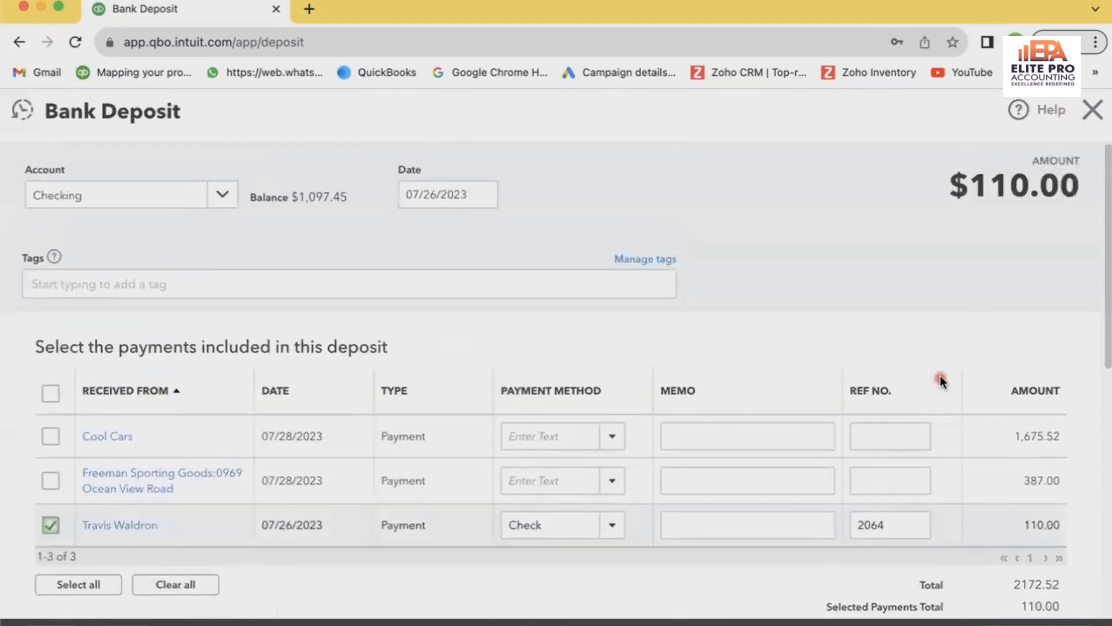
On the first added-funds line, create "stripe" as a new customer and use it as the received-from contact
{"action": "scroll", "coordinate": [713, 495], "scroll_direction": "down", "scroll_amount": 8}
{"action": "scroll", "coordinate": [691, 487], "scroll_direction": "up", "scroll_amount": 1}
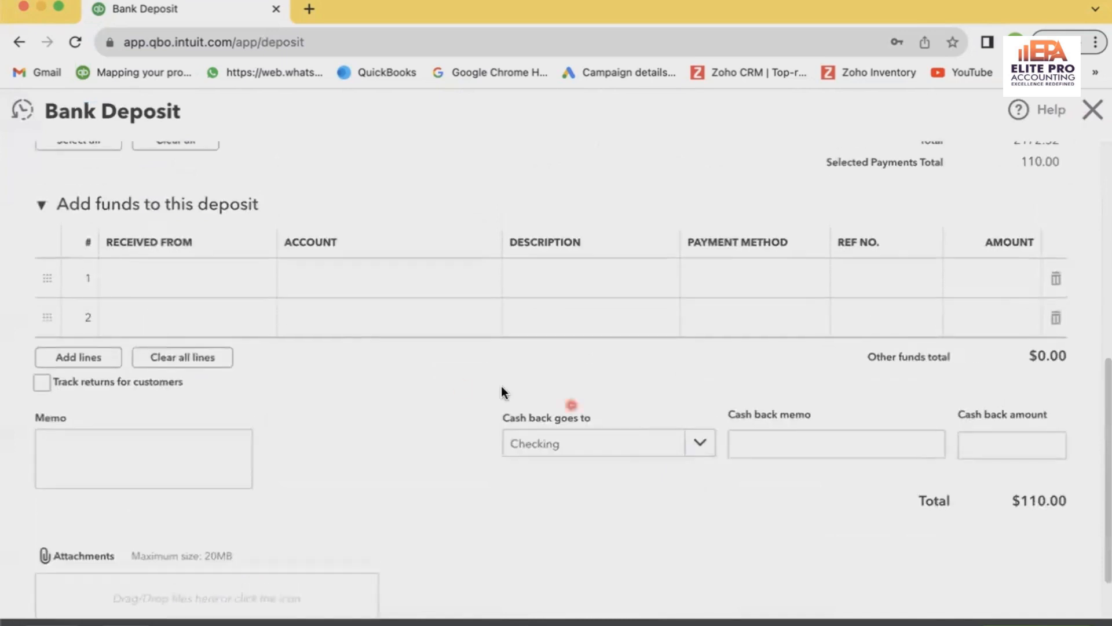
{"action": "left_click", "coordinate": [194, 286]}
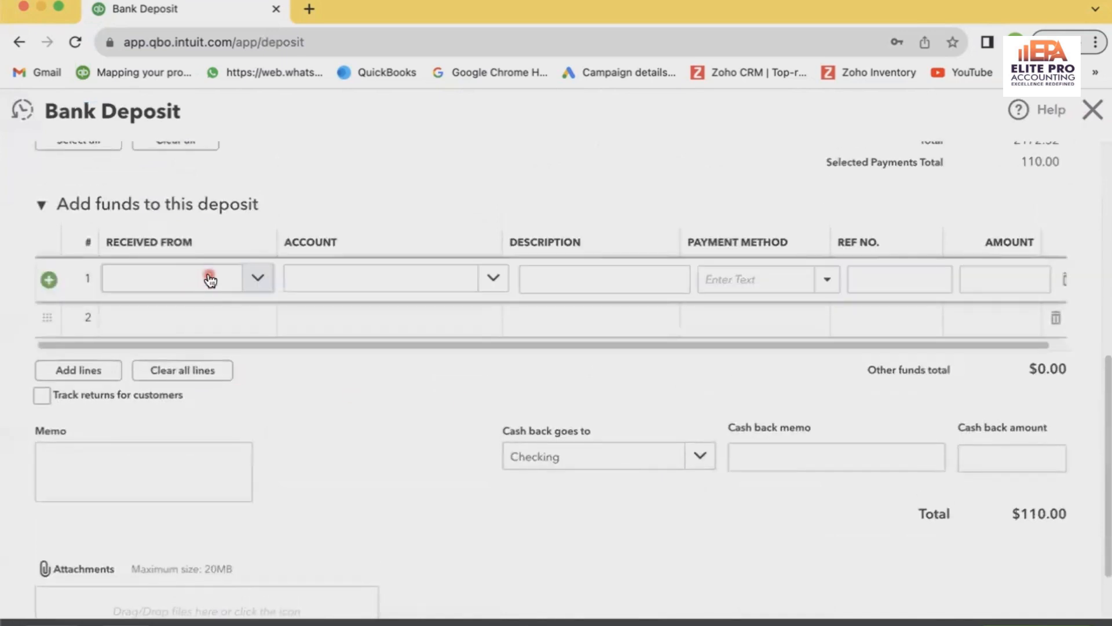
{"action": "left_click", "coordinate": [209, 280]}
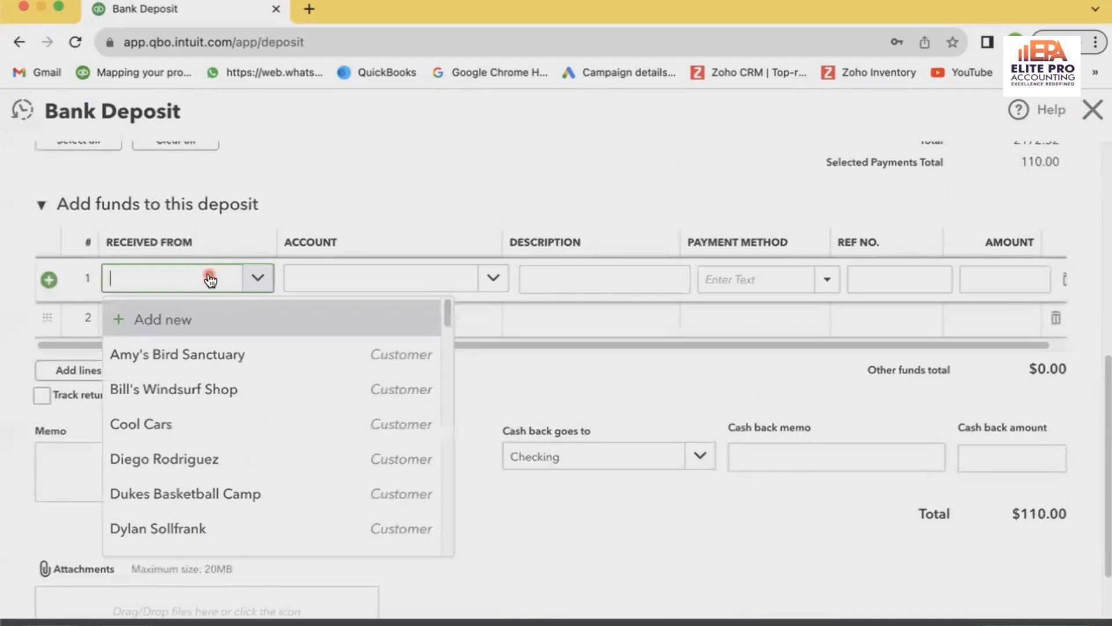
{"action": "type", "text": "stripe"}
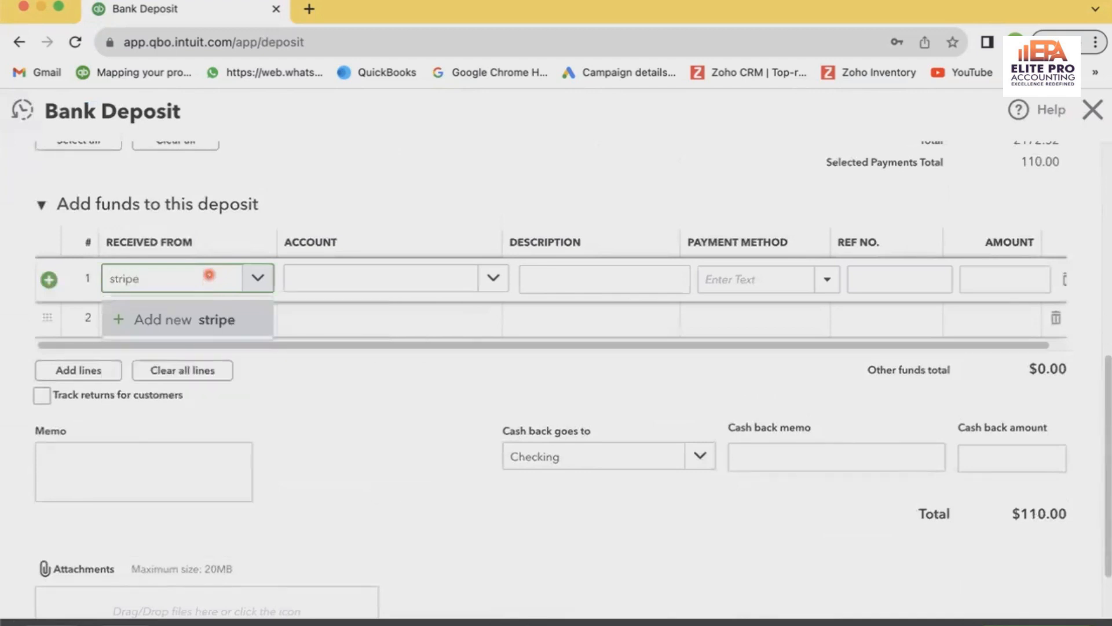
{"action": "left_click", "coordinate": [226, 320]}
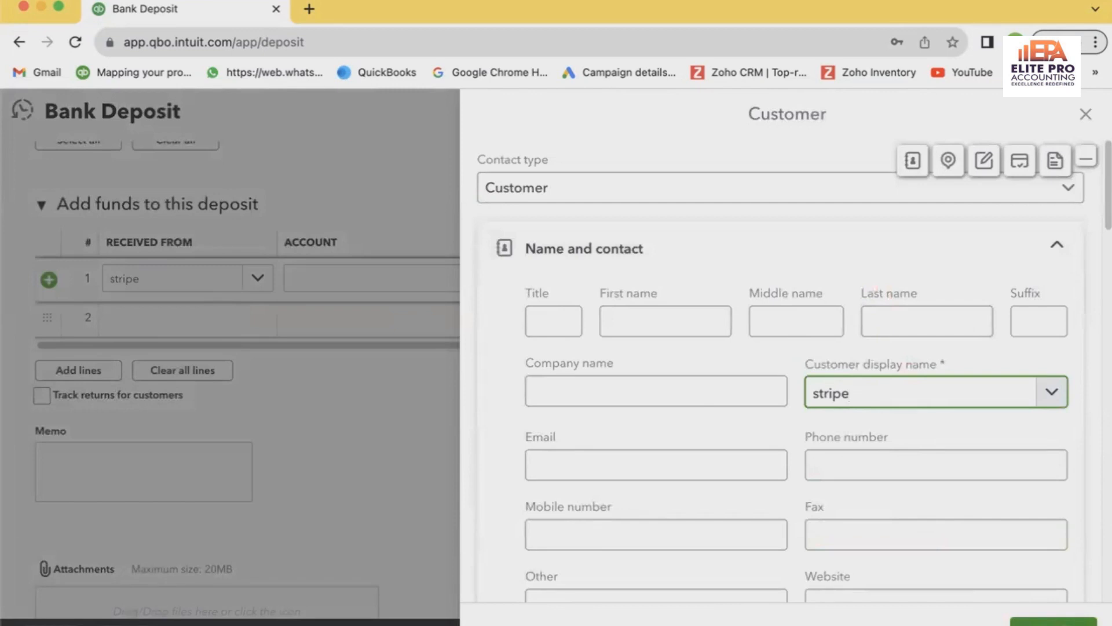
{"action": "left_click", "coordinate": [1053, 621]}
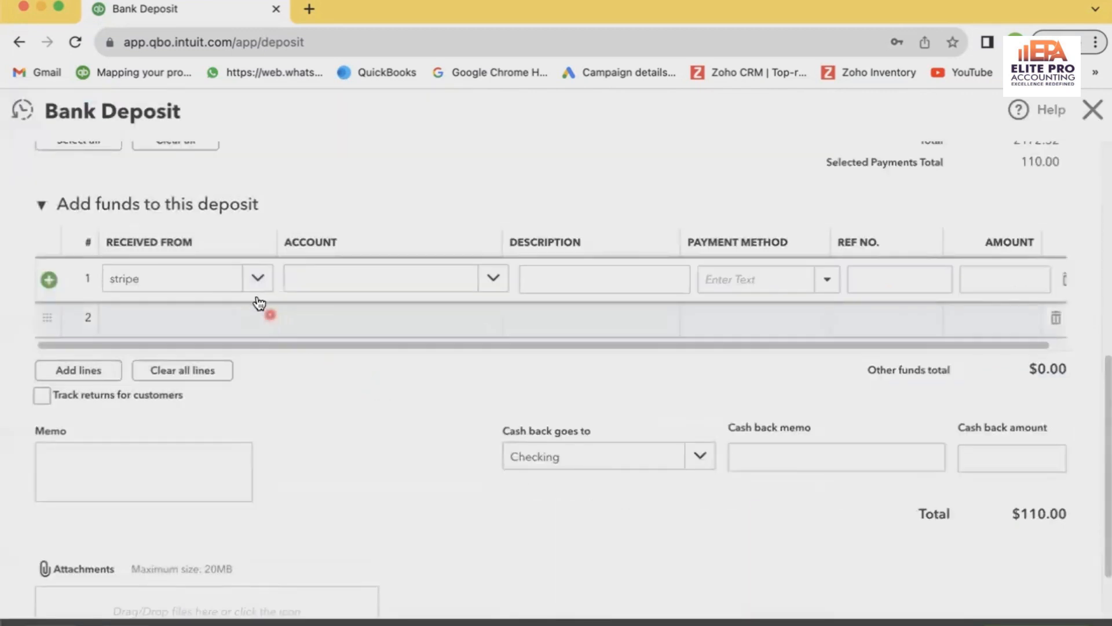
Start a new account named Stripe Commission for the stripe line and set its account type to Expenses
{"action": "left_click", "coordinate": [344, 287]}
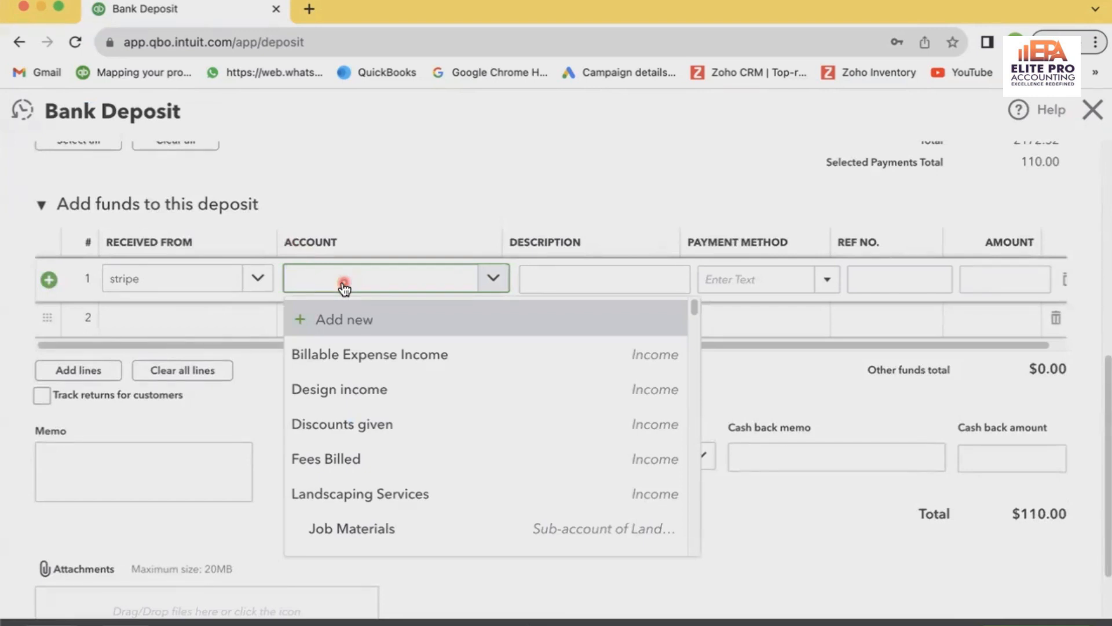
{"action": "type", "text": "Stripe C"}
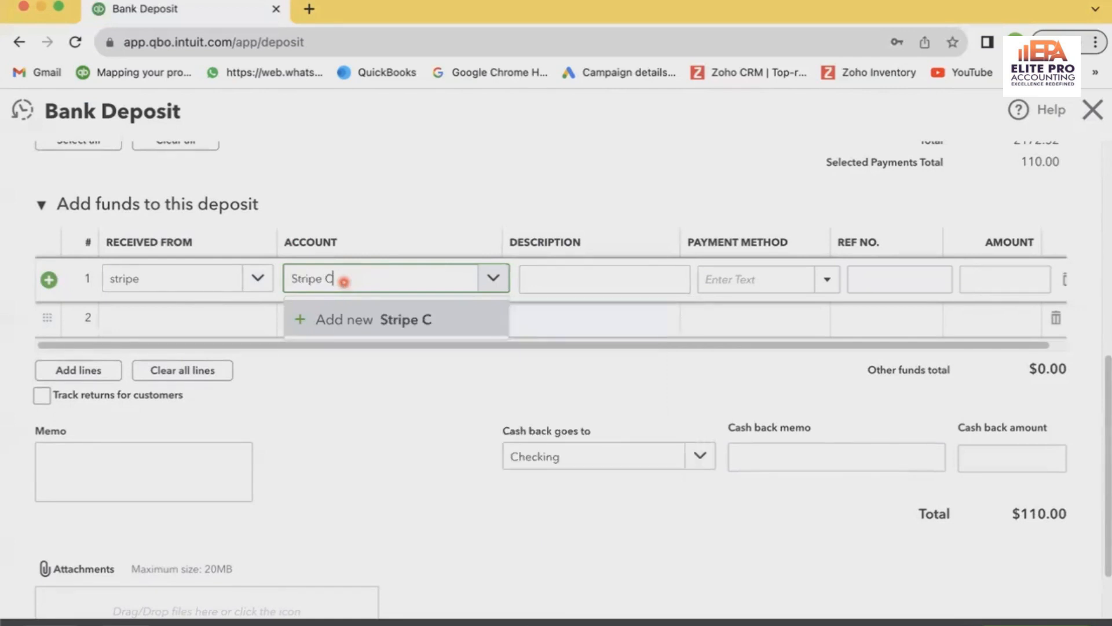
{"action": "type", "text": "ommission"}
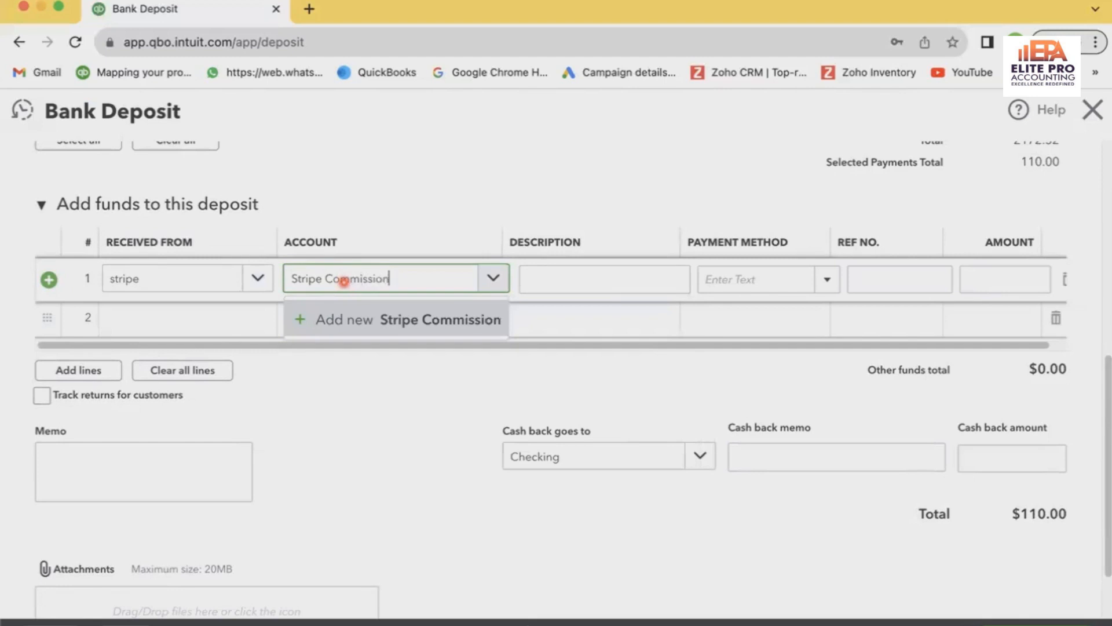
{"action": "left_click", "coordinate": [435, 329]}
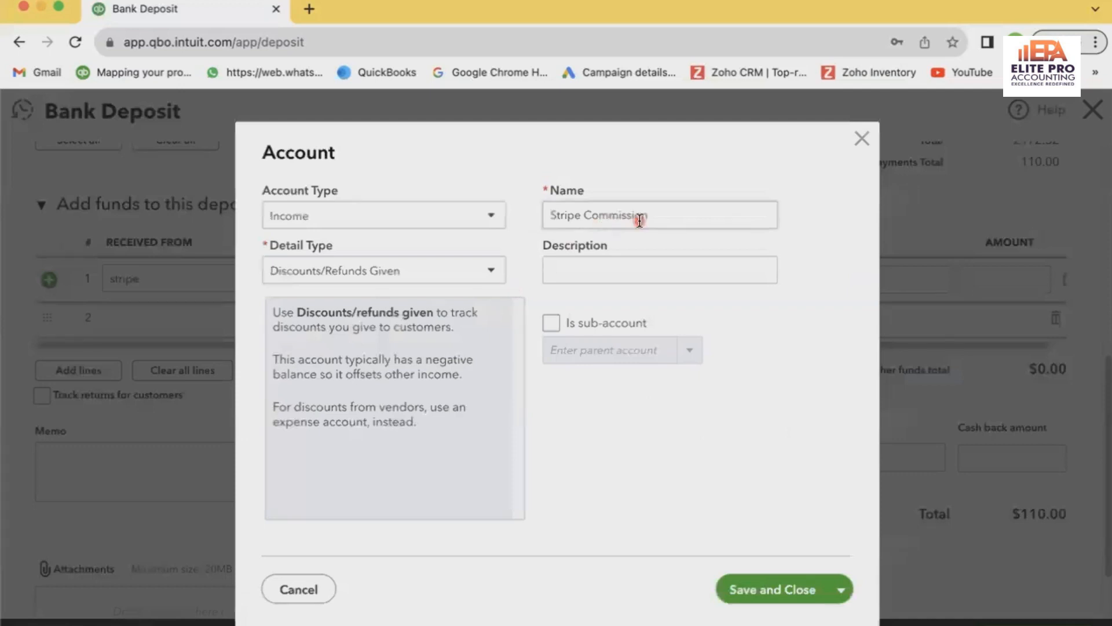
{"action": "left_click", "coordinate": [475, 215]}
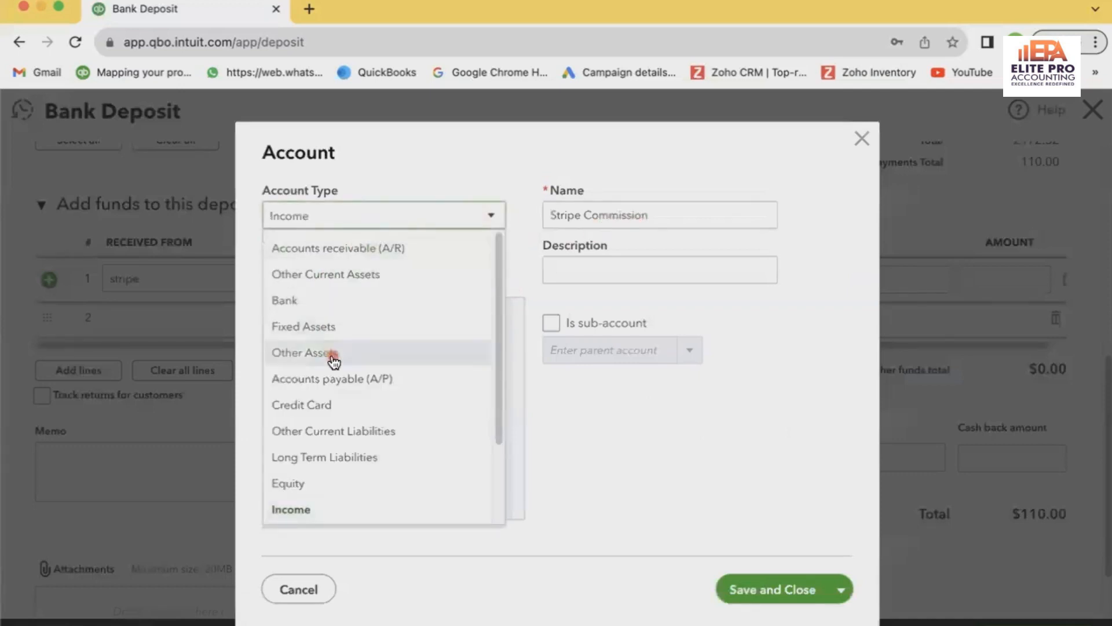
{"action": "scroll", "coordinate": [332, 359], "scroll_direction": "down", "scroll_amount": 3}
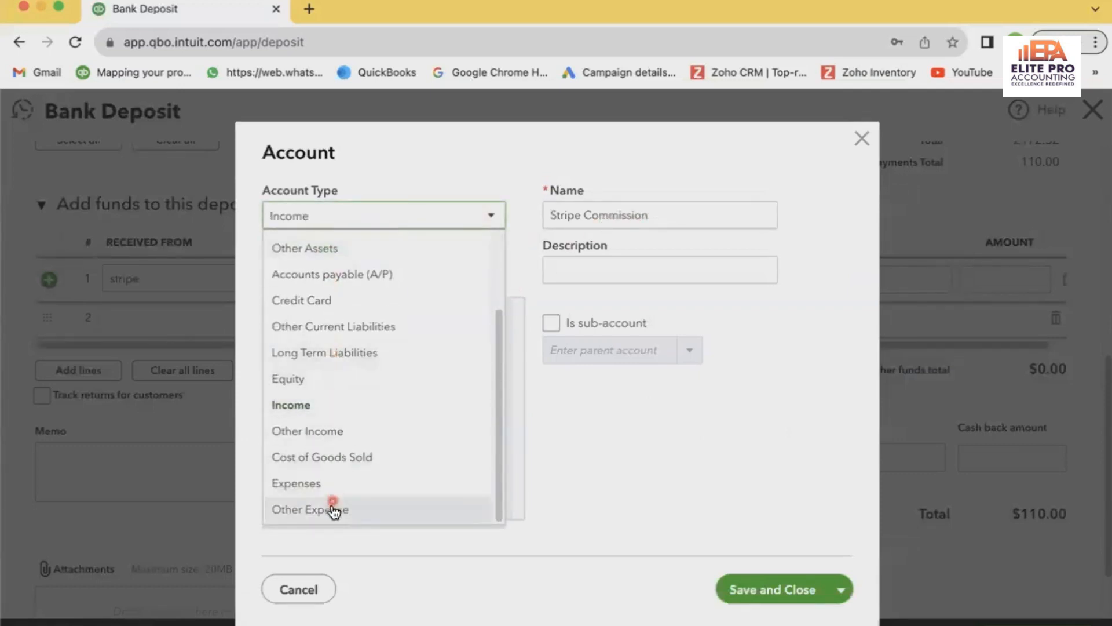
{"action": "left_click", "coordinate": [328, 485]}
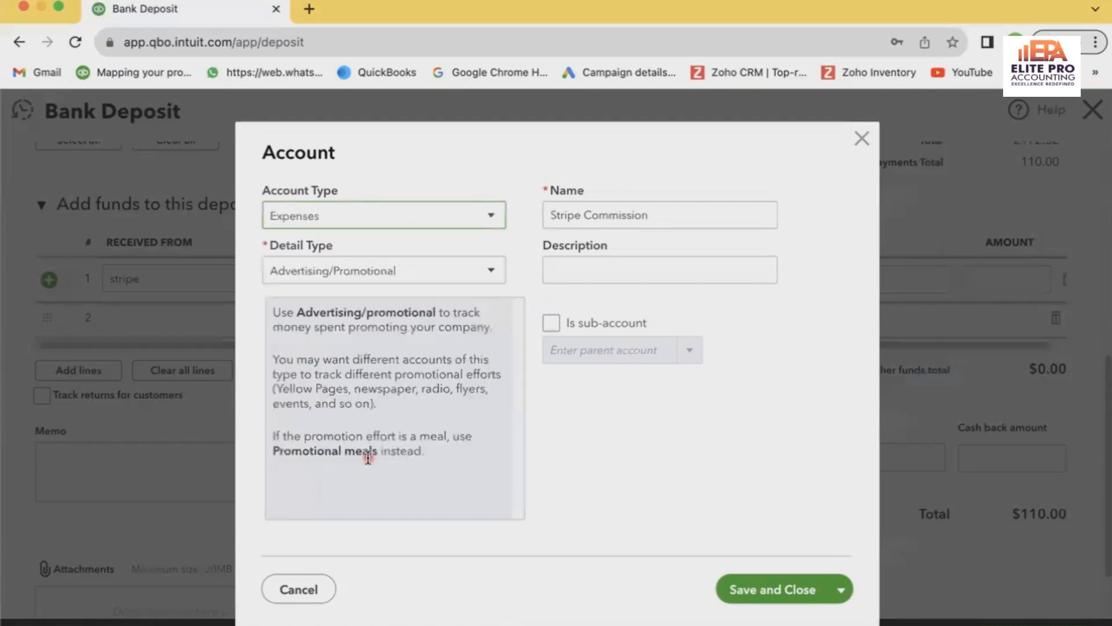
Set the Stripe Commission account's detail type to Bank Charges and save the account
{"action": "left_click", "coordinate": [465, 282]}
{"action": "scroll", "coordinate": [417, 380], "scroll_direction": "down", "scroll_amount": 5}
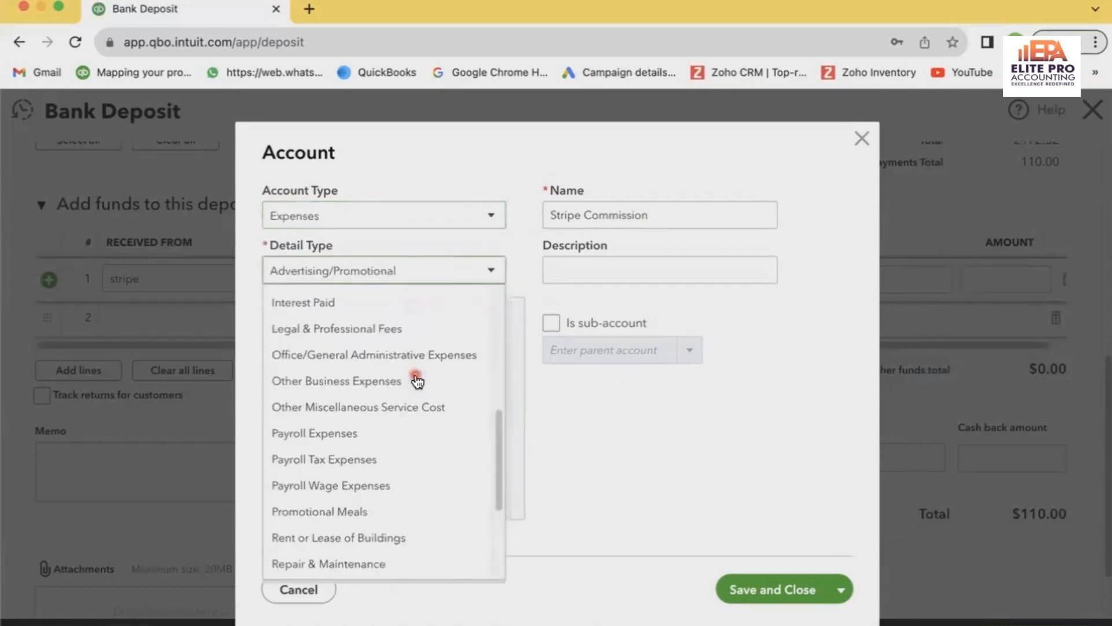
{"action": "scroll", "coordinate": [416, 379], "scroll_direction": "up", "scroll_amount": 5}
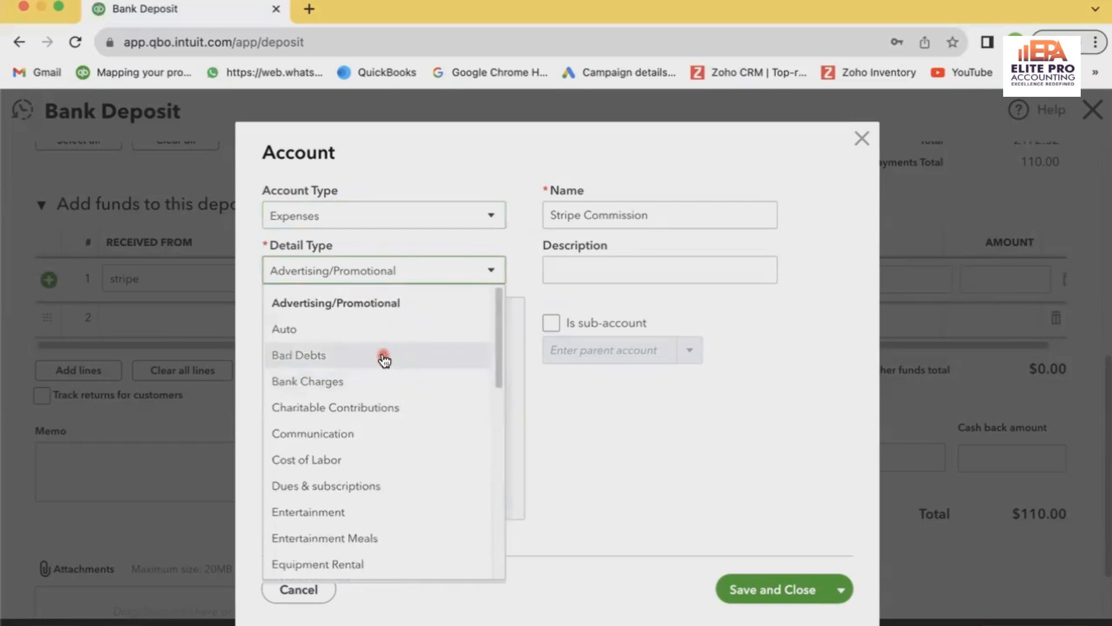
{"action": "left_click", "coordinate": [467, 248]}
{"action": "left_click", "coordinate": [431, 282]}
{"action": "left_click", "coordinate": [346, 379]}
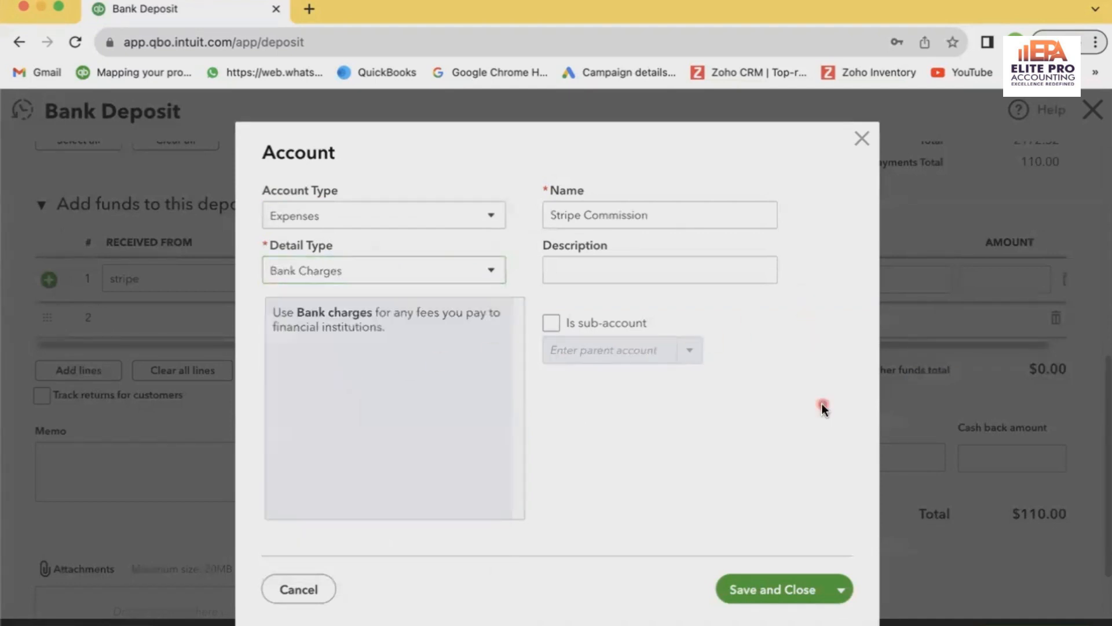
{"action": "left_click", "coordinate": [746, 589]}
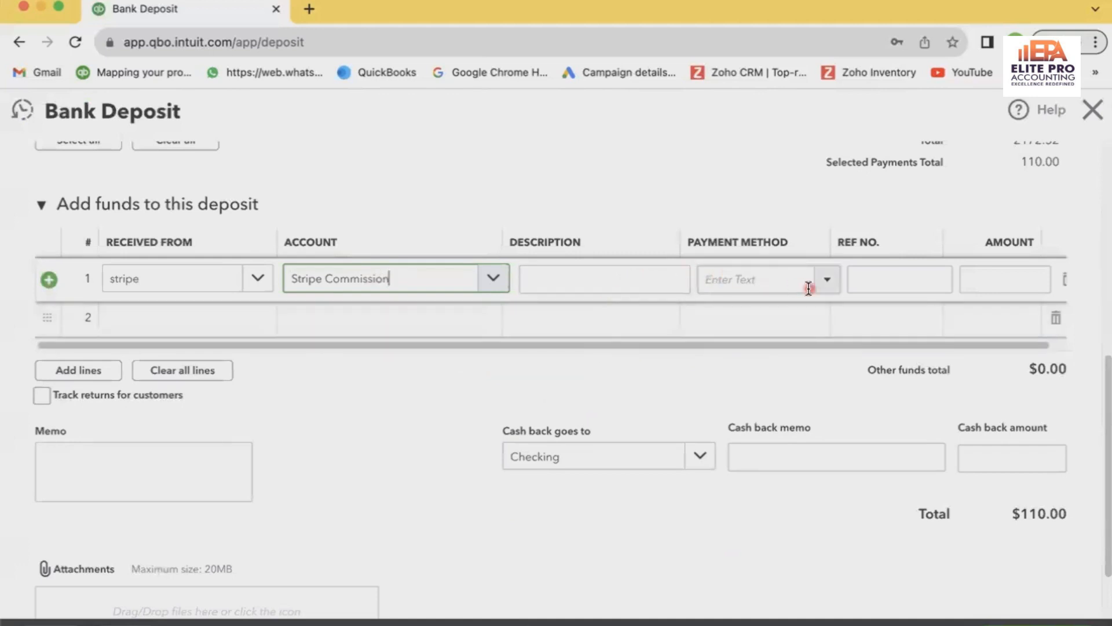
Create a new payment method named Stripe and apply it to the stripe line
{"action": "left_click", "coordinate": [828, 284]}
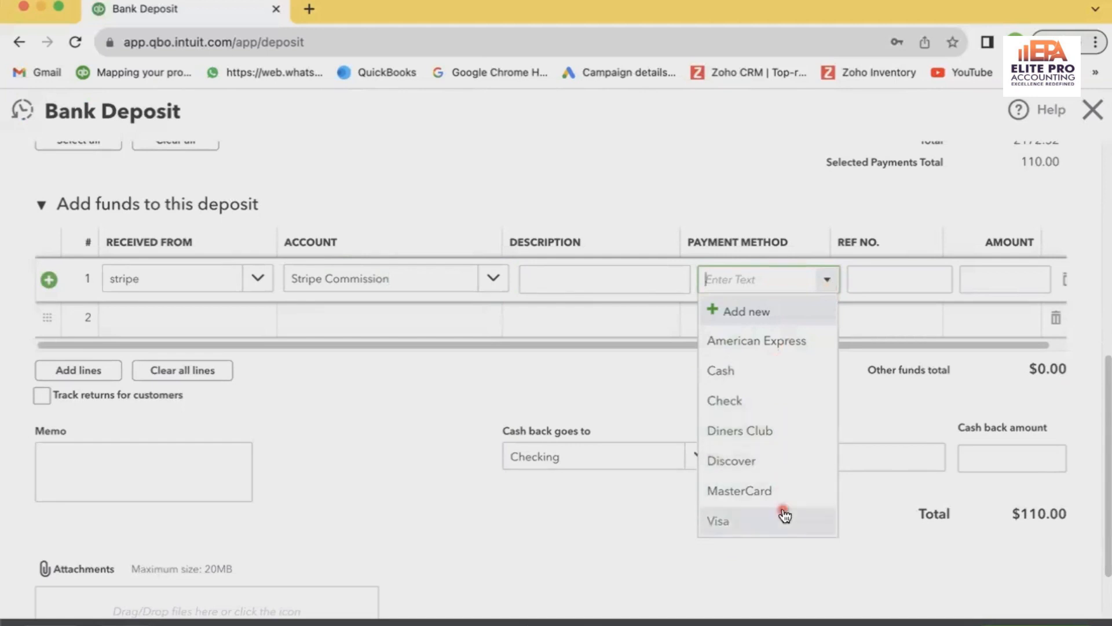
{"action": "left_click", "coordinate": [782, 313]}
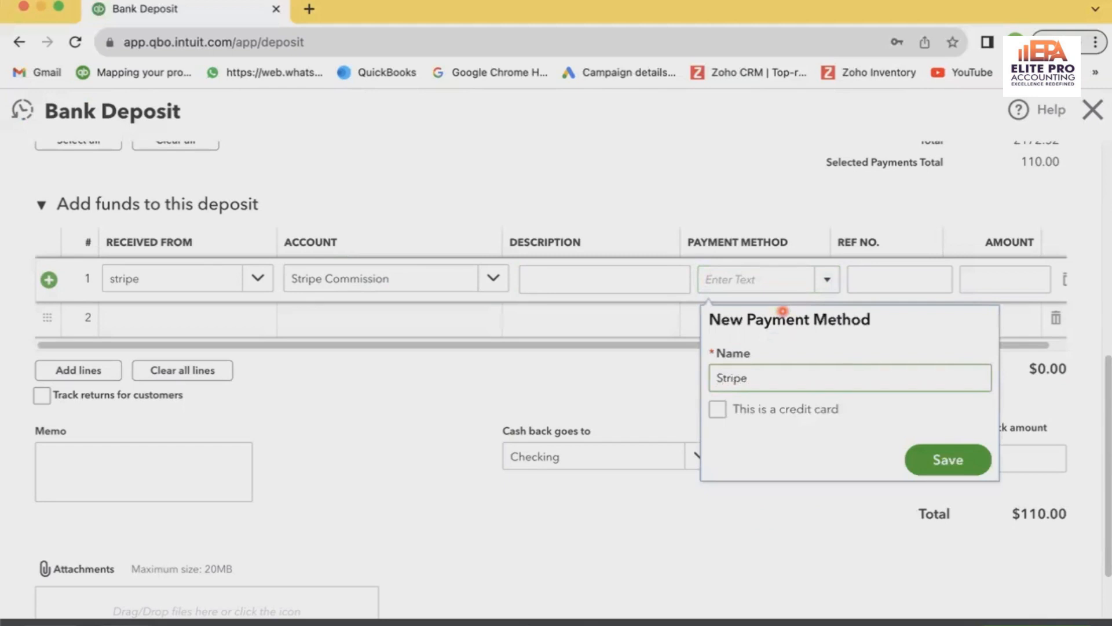
{"action": "key", "text": "Return"}
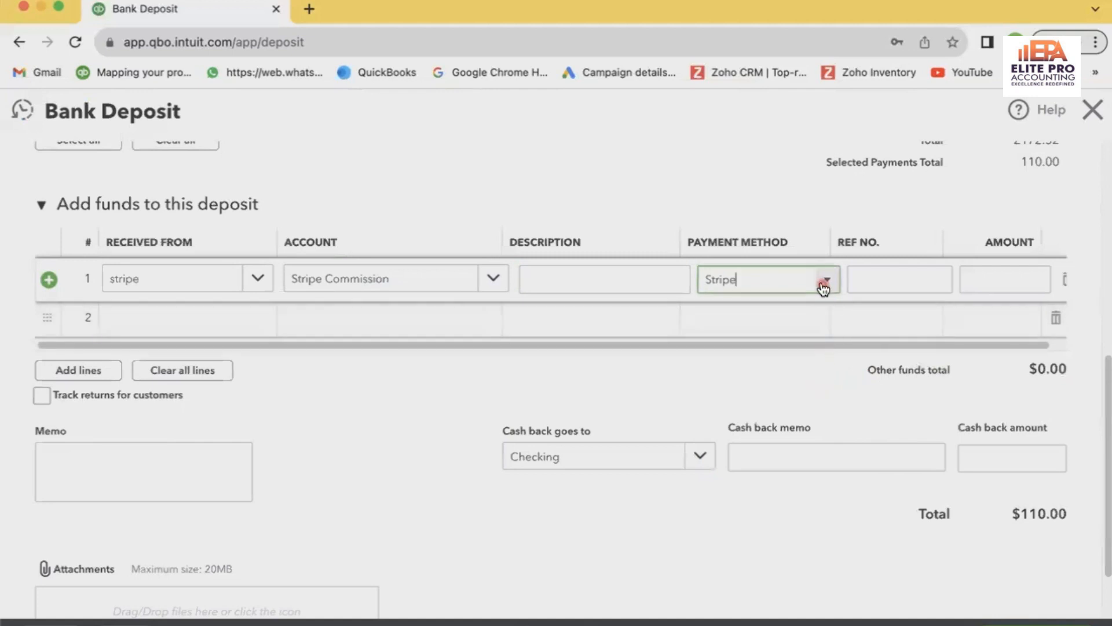
Enter -6.45 as the amount of the Stripe Commission line, leaving its reference number empty
{"action": "left_click", "coordinate": [930, 282]}
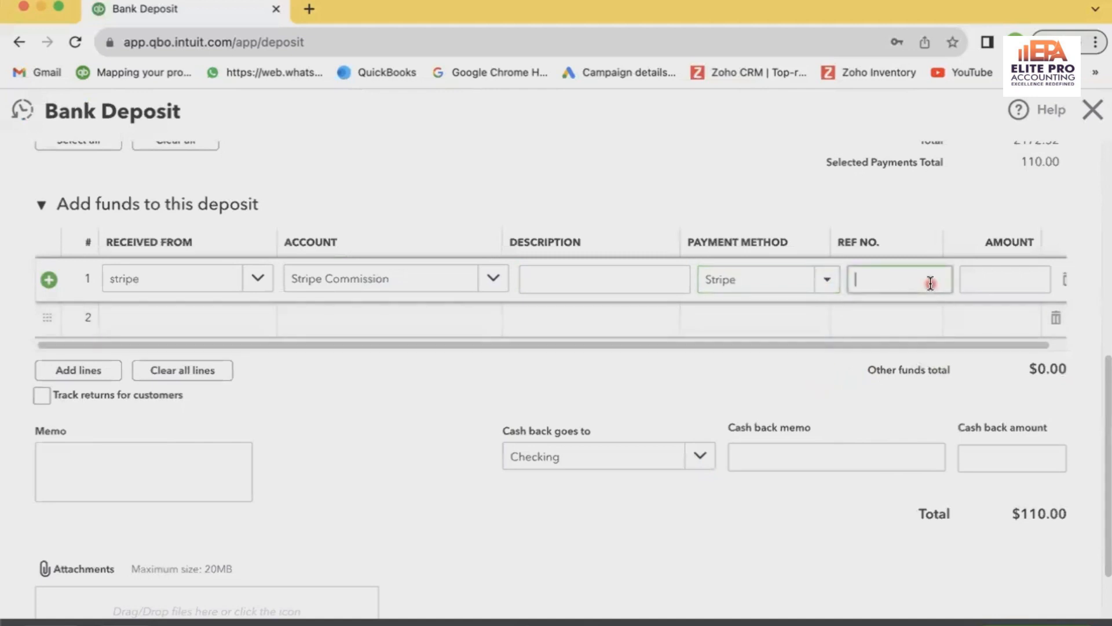
{"action": "left_click", "coordinate": [1022, 277]}
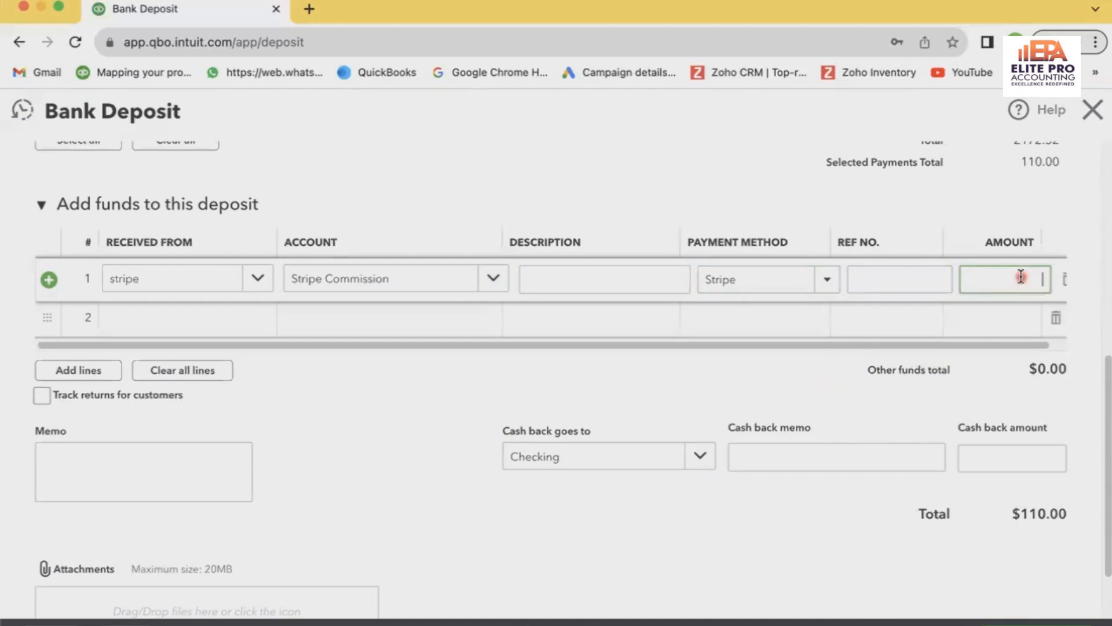
{"action": "type", "text": "-6.45"}
{"action": "left_click", "coordinate": [1026, 410]}
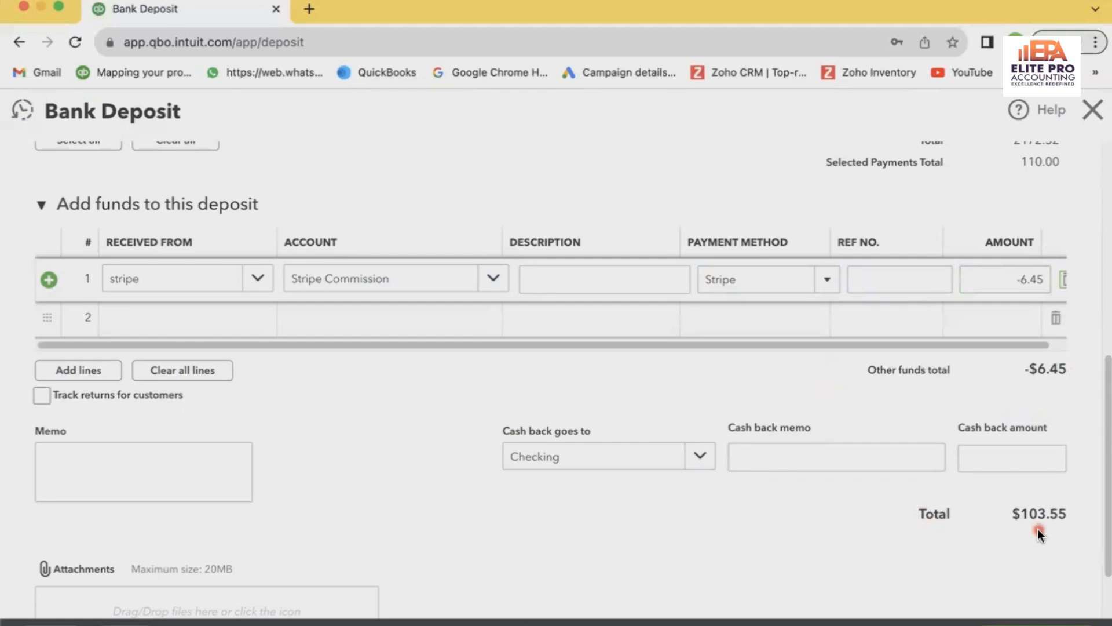
Check the deposit's total, save the bank deposit, and close the deposit form to return to Banking
{"action": "scroll", "coordinate": [1038, 527], "scroll_direction": "down", "scroll_amount": 2}
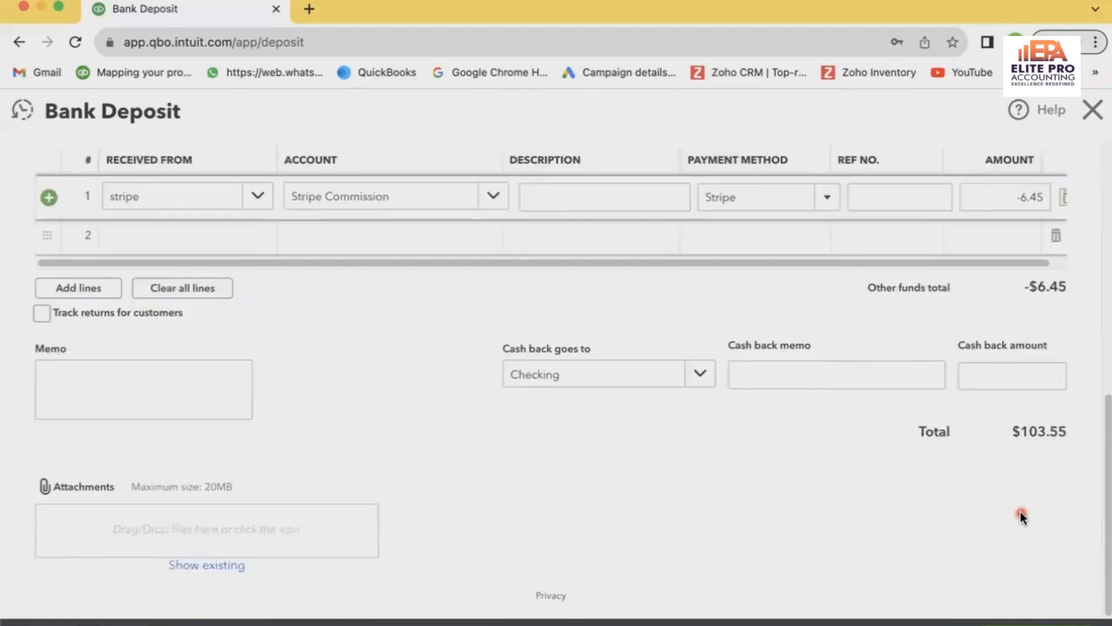
{"action": "scroll", "coordinate": [1020, 511], "scroll_direction": "up", "scroll_amount": 8}
{"action": "scroll", "coordinate": [1020, 511], "scroll_direction": "down", "scroll_amount": 10}
{"action": "left_click", "coordinate": [1037, 624]}
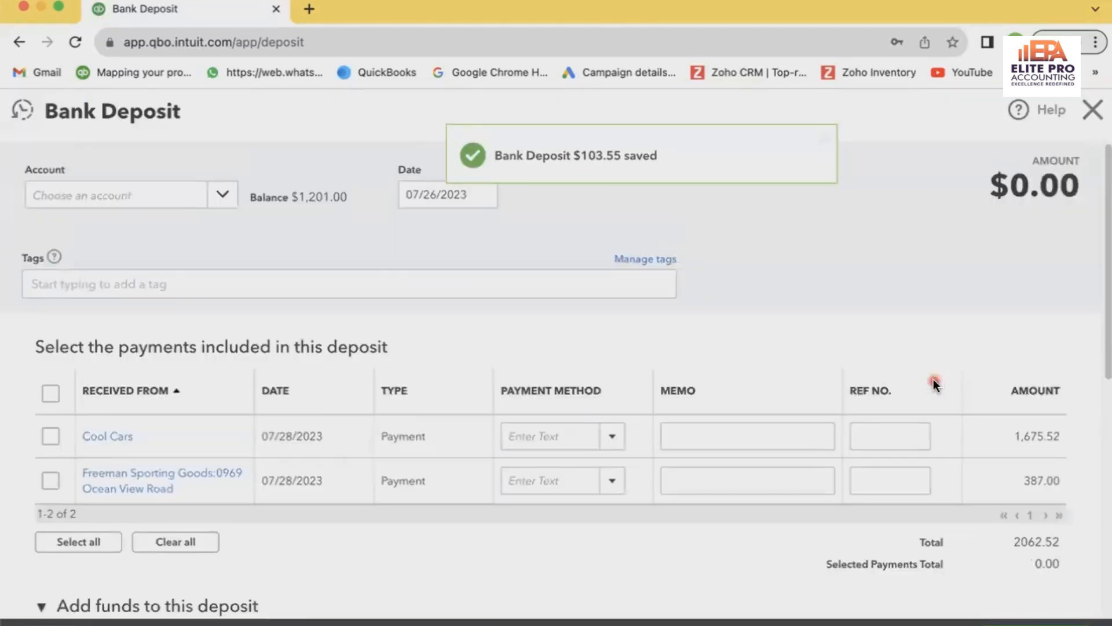
{"action": "left_click", "coordinate": [1094, 110]}
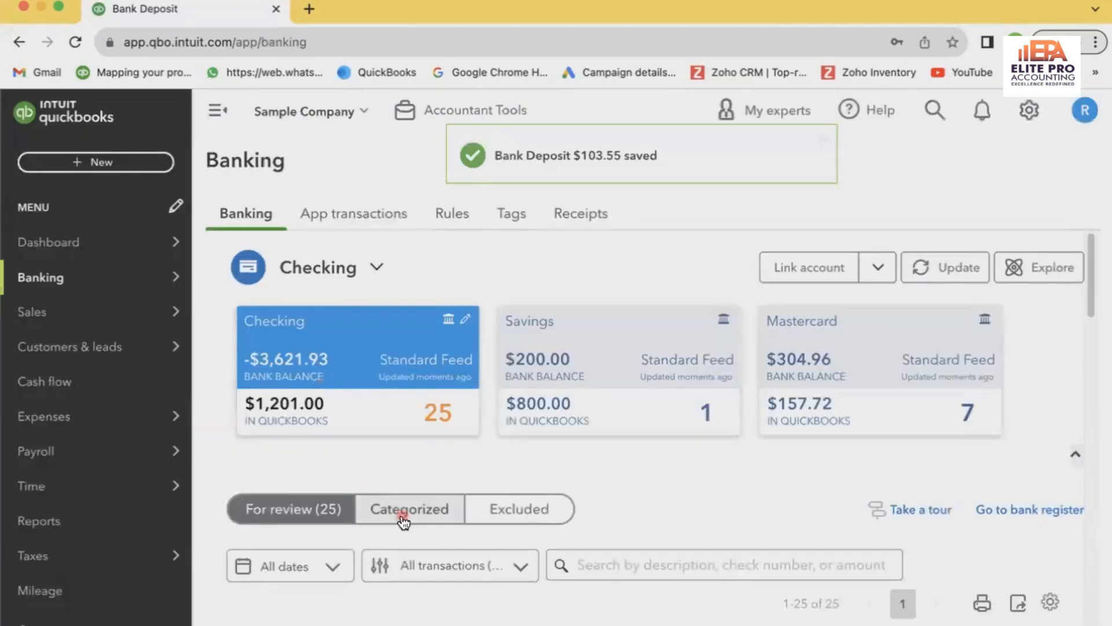
Find the 07/26/2023 bank transaction of $103.55 received and match it to the $103.55 deposit
{"action": "scroll", "coordinate": [603, 455], "scroll_direction": "down", "scroll_amount": 6}
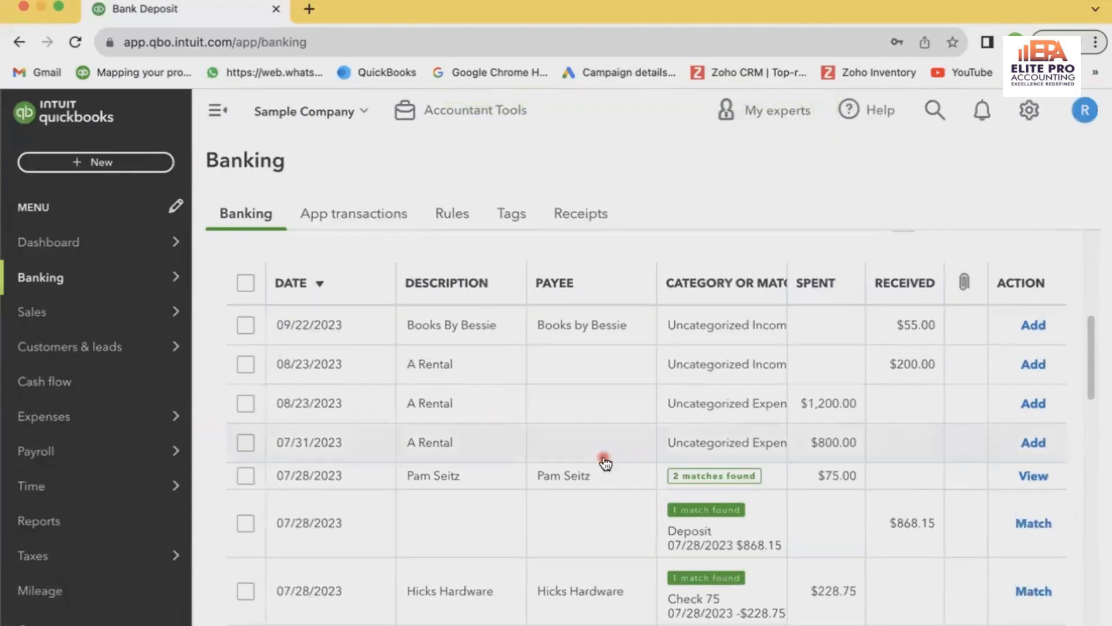
{"action": "scroll", "coordinate": [604, 462], "scroll_direction": "up", "scroll_amount": 5}
{"action": "scroll", "coordinate": [602, 459], "scroll_direction": "down", "scroll_amount": 10}
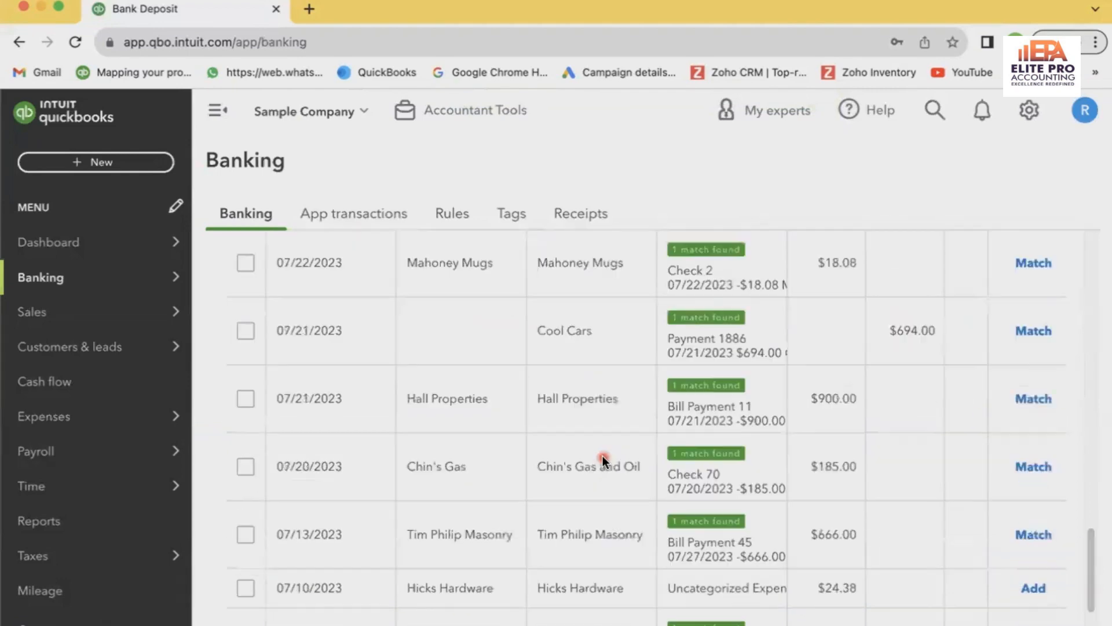
{"action": "scroll", "coordinate": [603, 457], "scroll_direction": "down", "scroll_amount": 2}
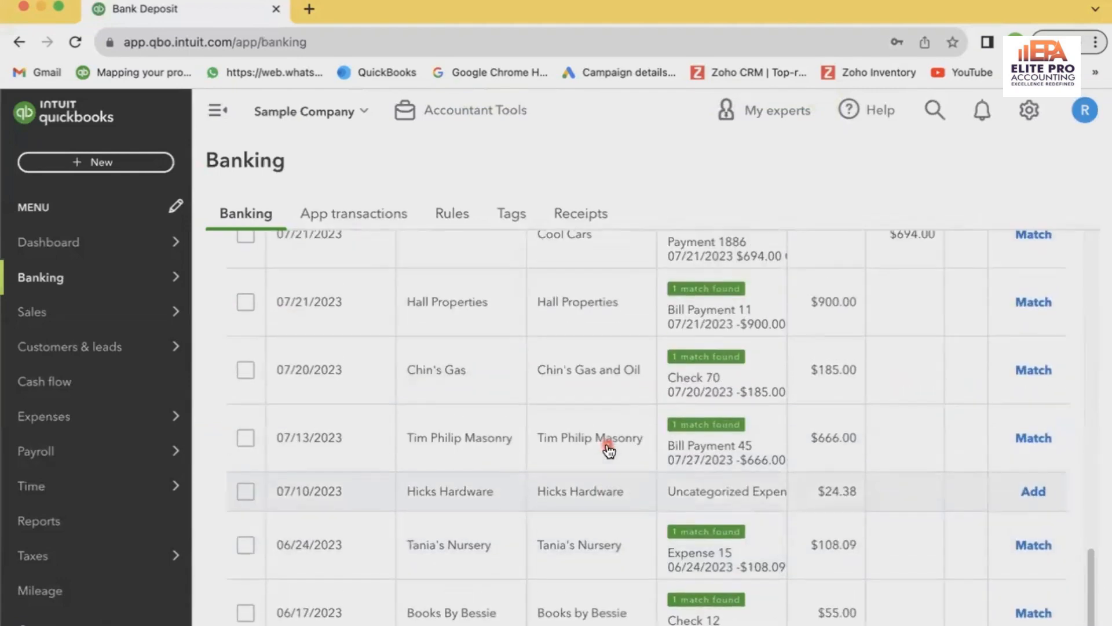
{"action": "scroll", "coordinate": [608, 448], "scroll_direction": "up", "scroll_amount": 5}
{"action": "scroll", "coordinate": [625, 438], "scroll_direction": "up", "scroll_amount": 4}
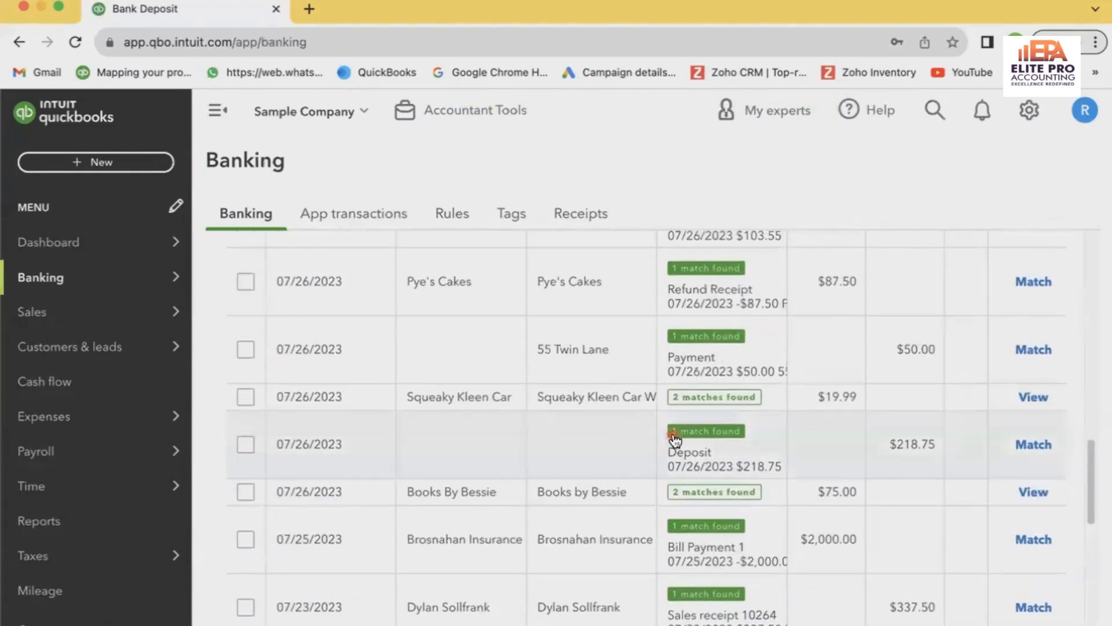
{"action": "scroll", "coordinate": [674, 440], "scroll_direction": "up", "scroll_amount": 2}
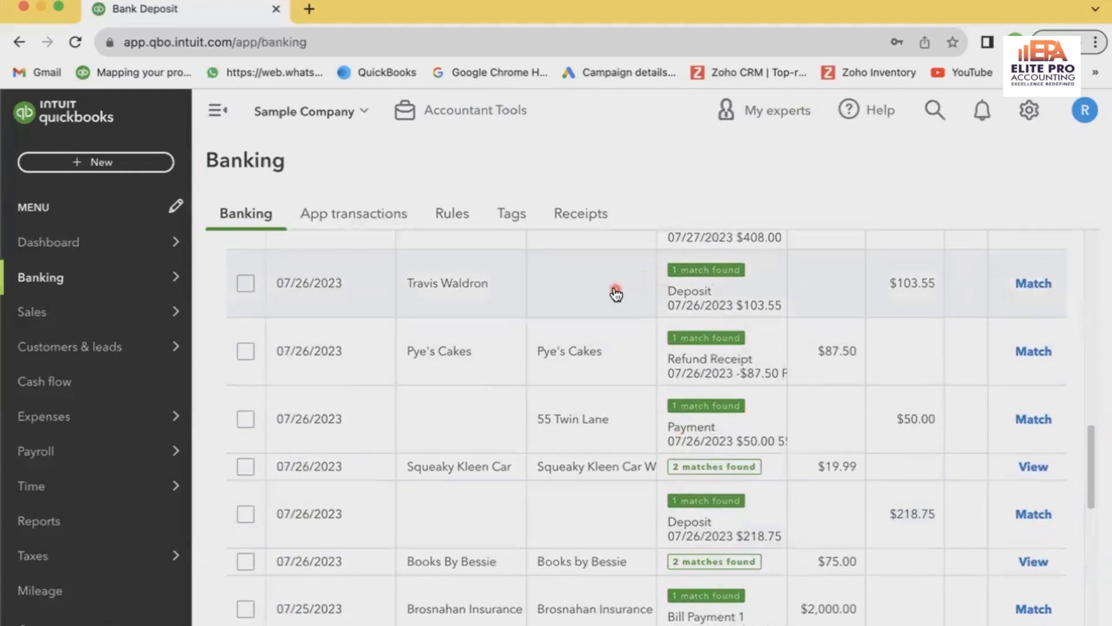
{"action": "left_click", "coordinate": [616, 294]}
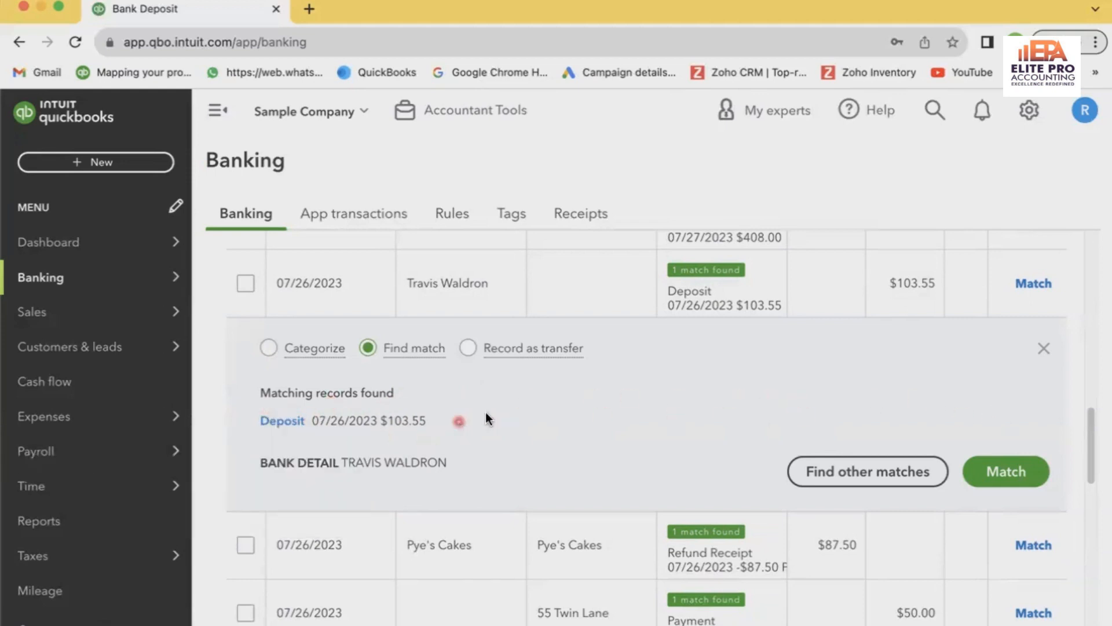
{"action": "left_click", "coordinate": [1006, 471]}
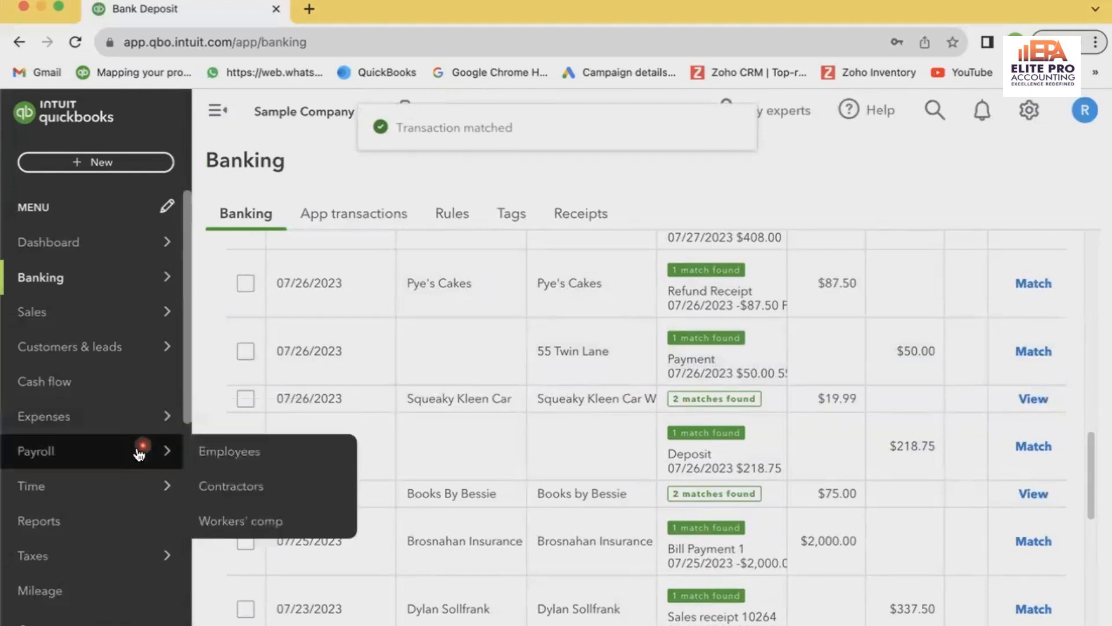
Open the Profit and Loss report and check the Stripe Commission line under Expenses
{"action": "scroll", "coordinate": [128, 453], "scroll_direction": "down", "scroll_amount": 2}
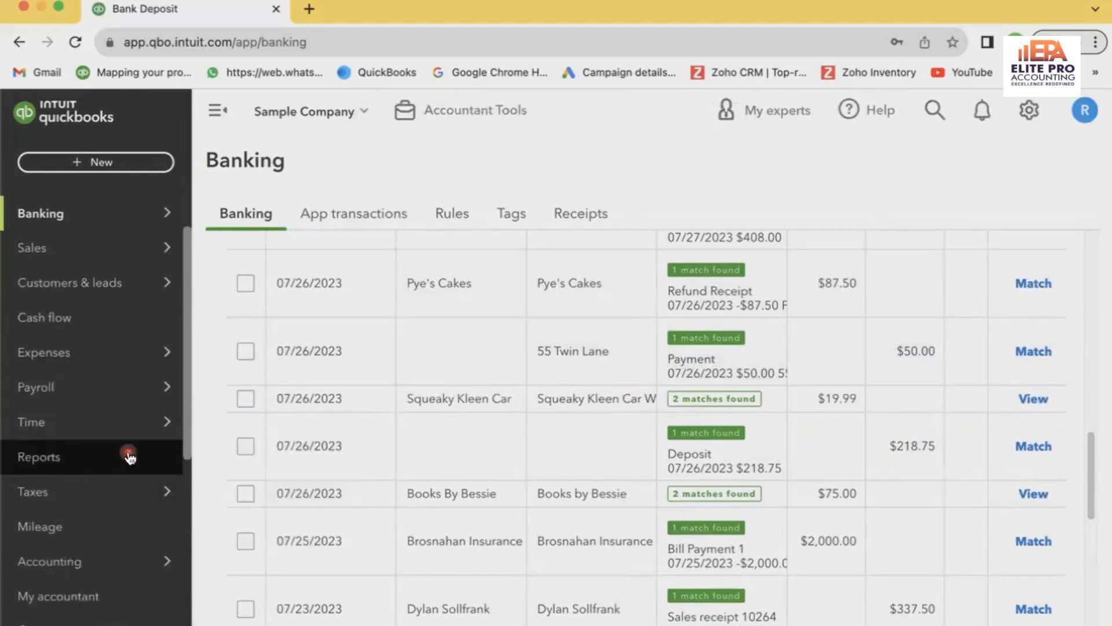
{"action": "left_click", "coordinate": [130, 458]}
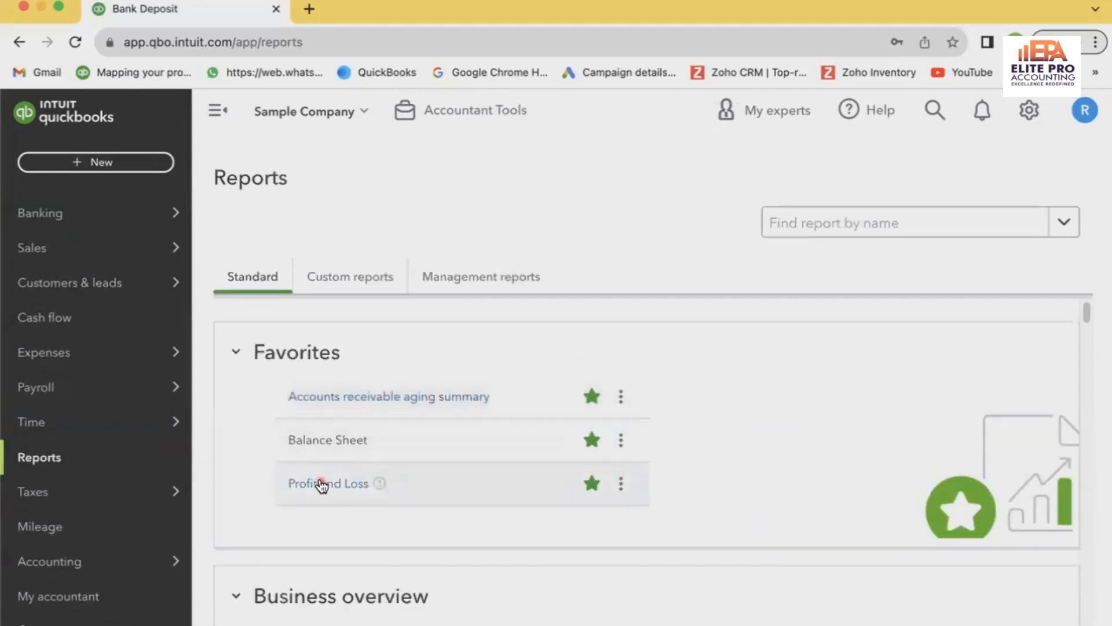
{"action": "left_click", "coordinate": [320, 482]}
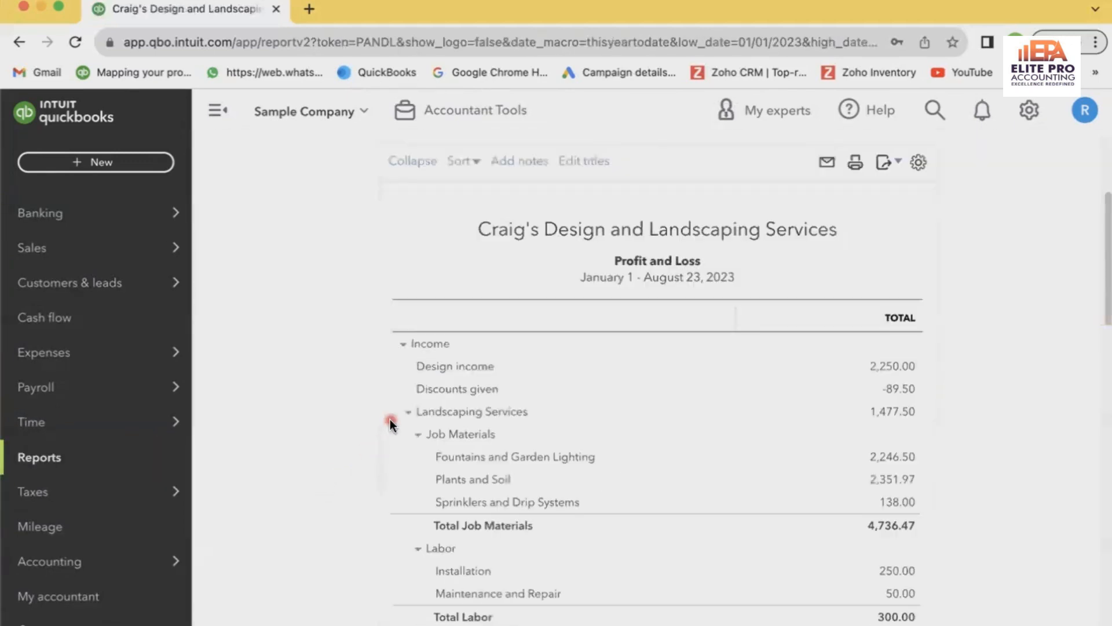
{"action": "scroll", "coordinate": [391, 419], "scroll_direction": "down", "scroll_amount": 3}
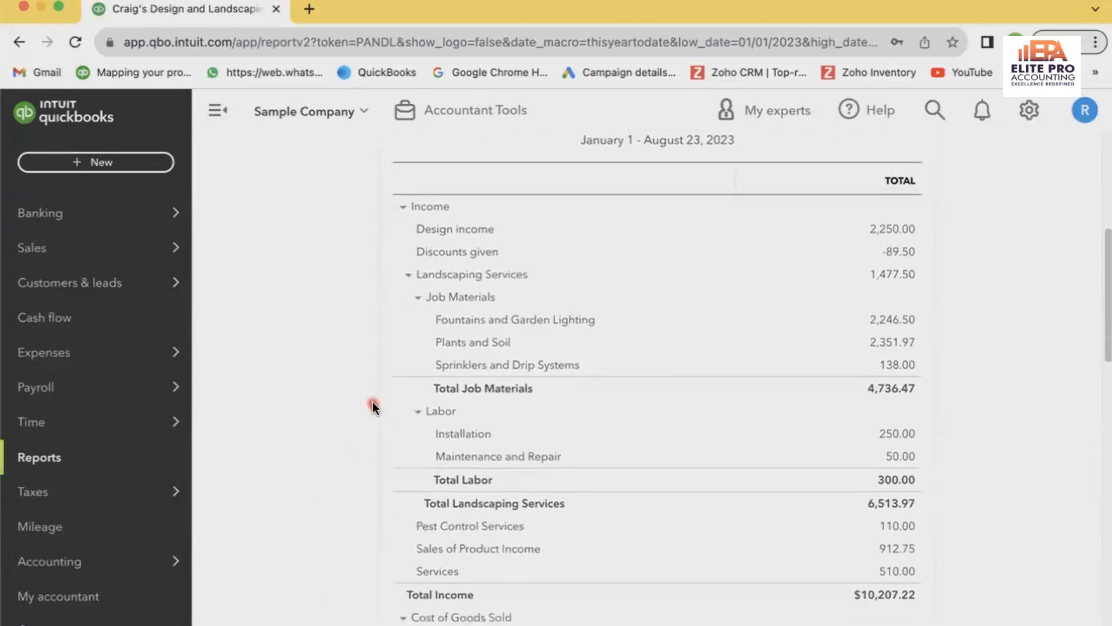
{"action": "scroll", "coordinate": [373, 401], "scroll_direction": "down", "scroll_amount": 5}
{"action": "scroll", "coordinate": [371, 403], "scroll_direction": "down", "scroll_amount": 4}
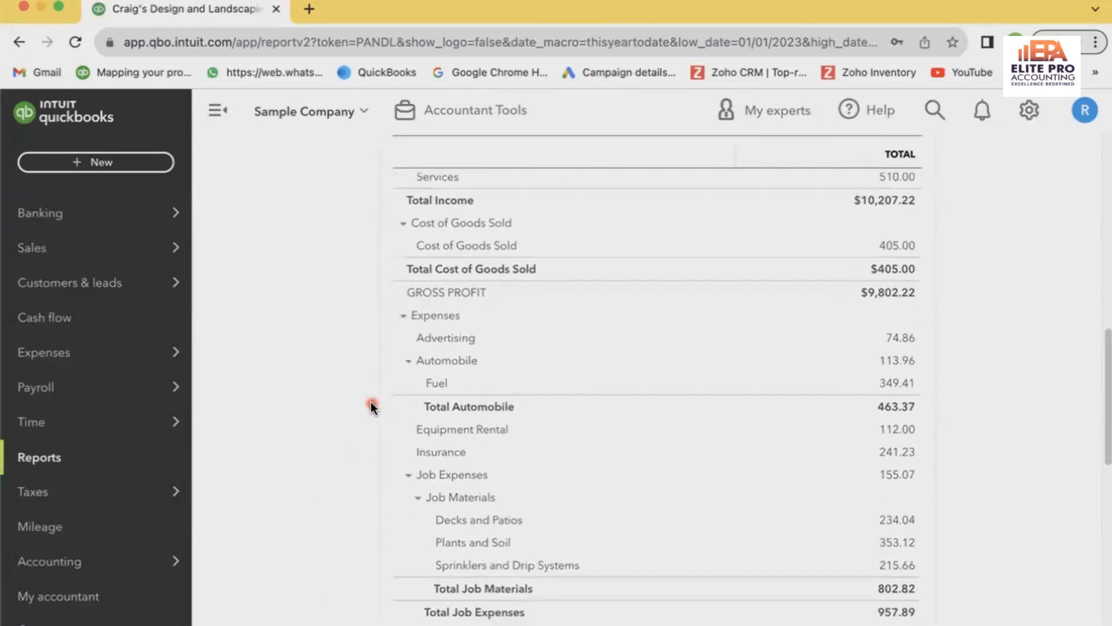
{"action": "scroll", "coordinate": [371, 401], "scroll_direction": "down", "scroll_amount": 5}
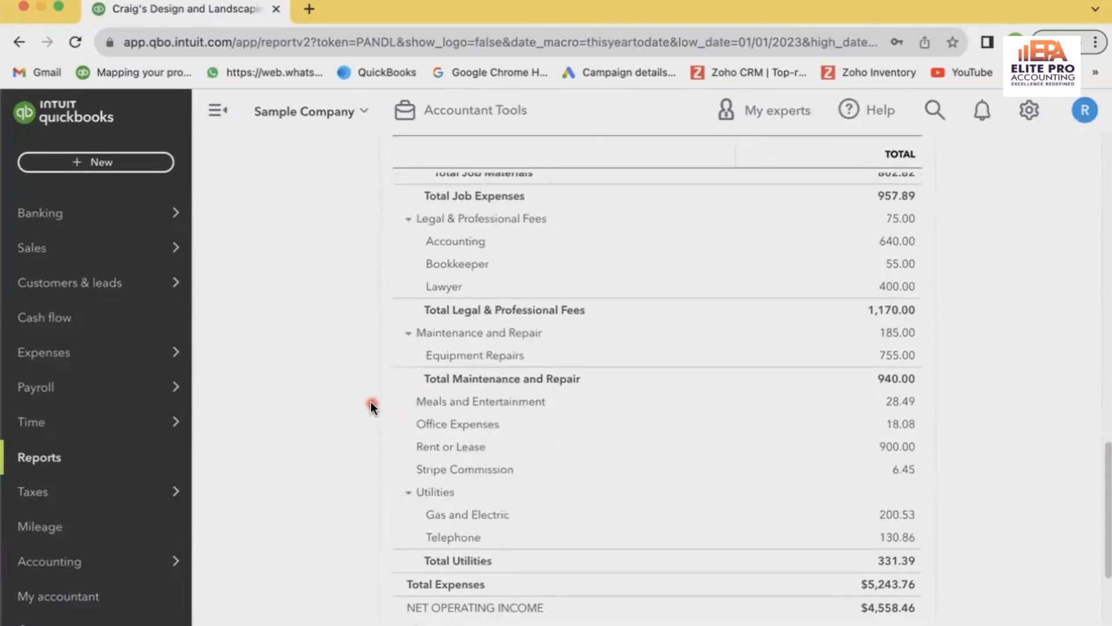
{"action": "scroll", "coordinate": [371, 401], "scroll_direction": "down", "scroll_amount": 3}
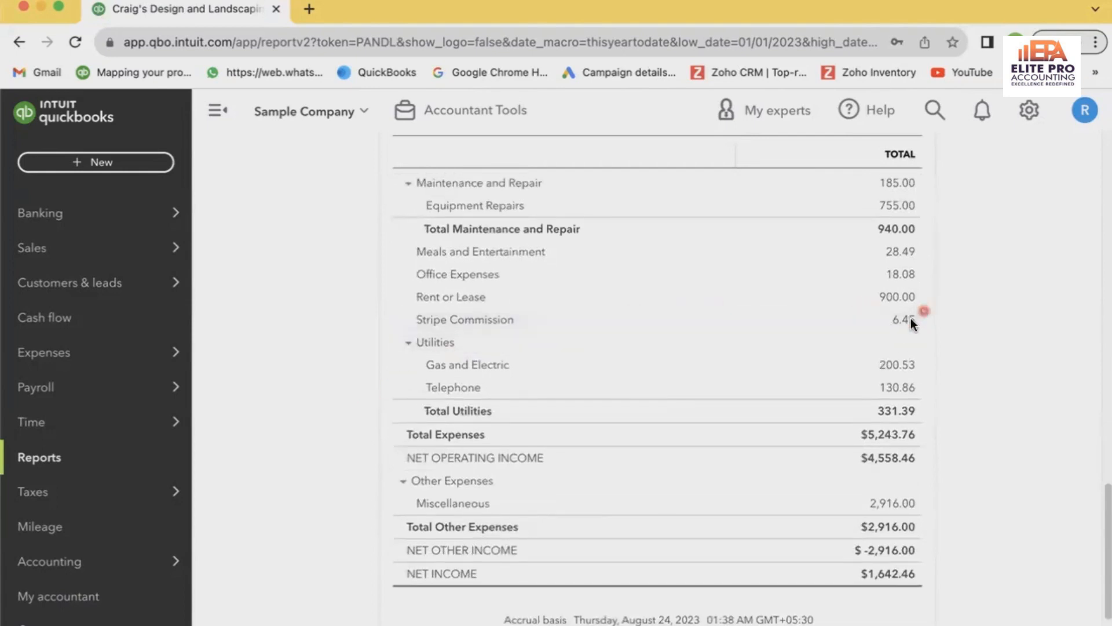
Drill into the Pest Control Services income amount in the report and return to the Profit and Loss report
{"action": "scroll", "coordinate": [908, 330], "scroll_direction": "up", "scroll_amount": 10}
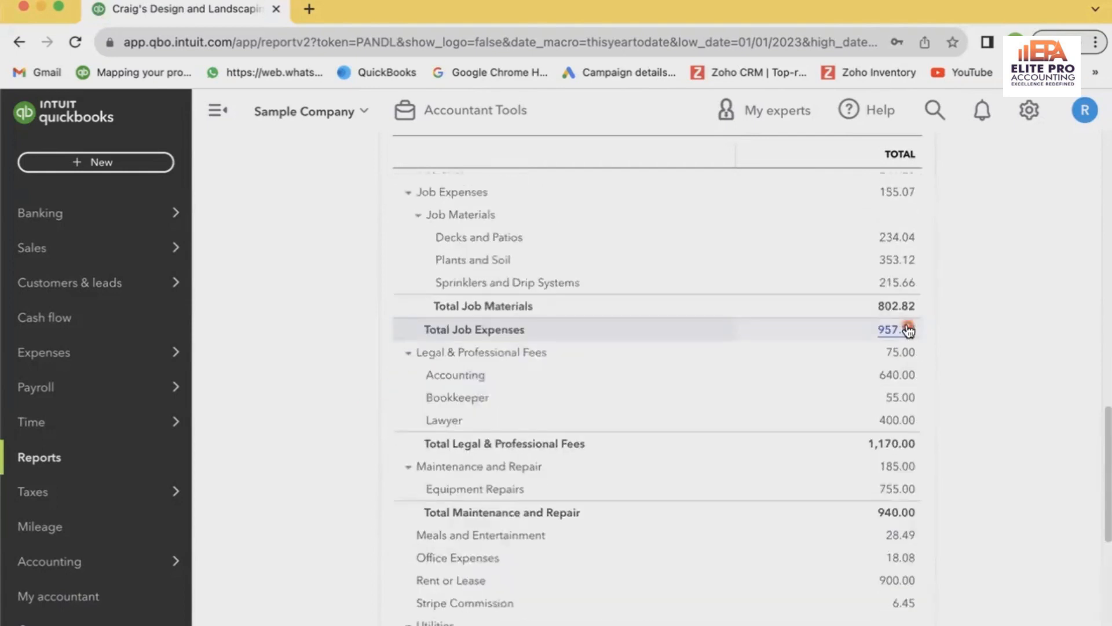
{"action": "scroll", "coordinate": [908, 330], "scroll_direction": "up", "scroll_amount": 5}
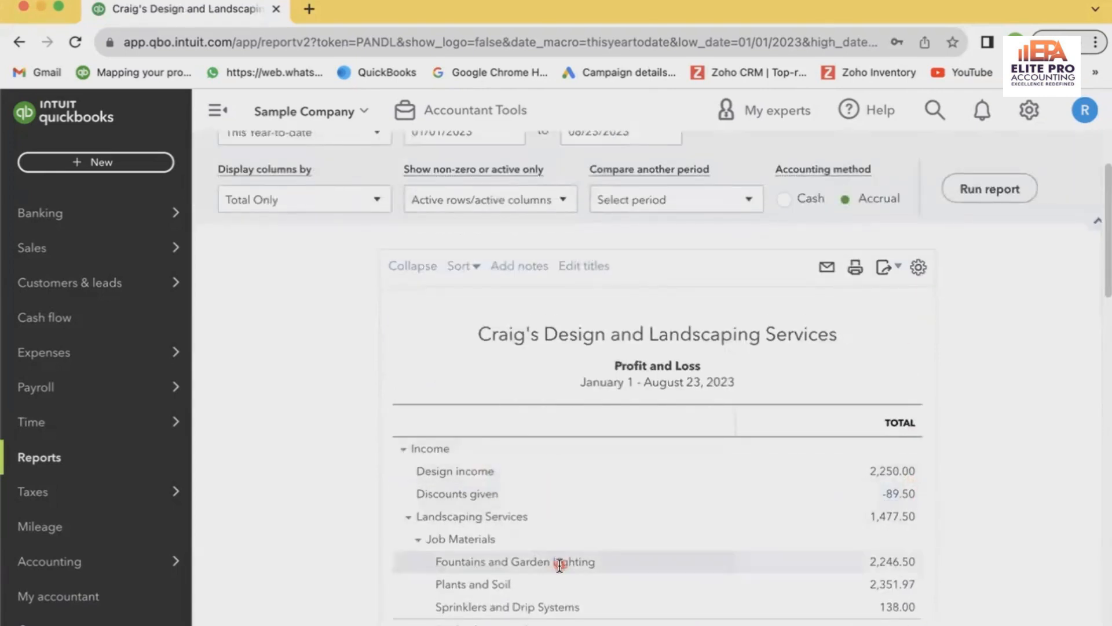
{"action": "scroll", "coordinate": [539, 556], "scroll_direction": "down", "scroll_amount": 3}
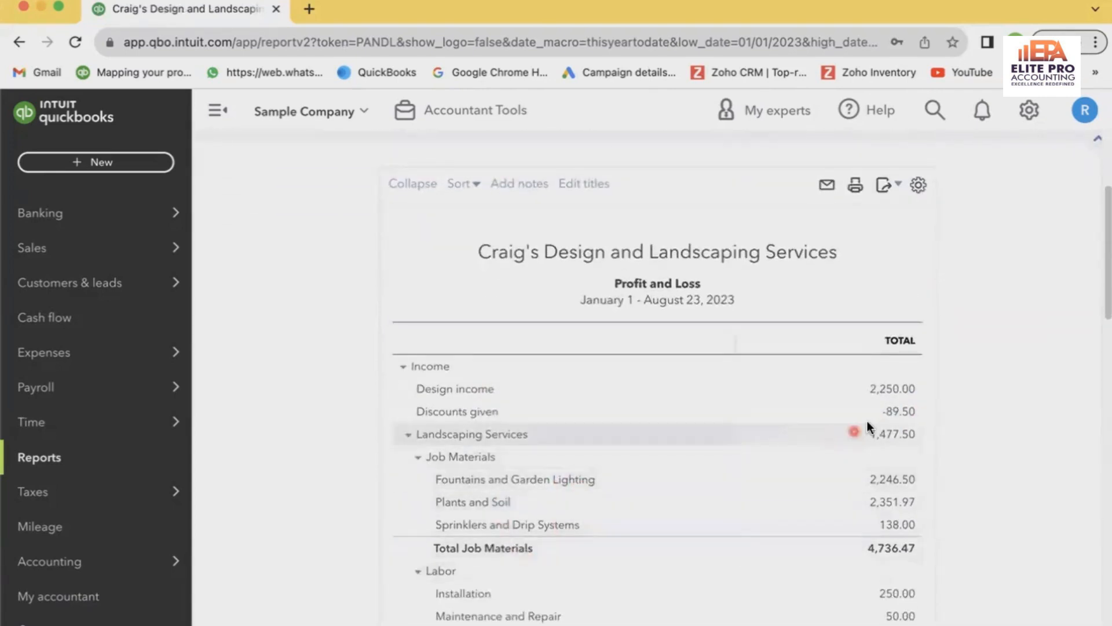
{"action": "scroll", "coordinate": [956, 473], "scroll_direction": "down", "scroll_amount": 1}
{"action": "scroll", "coordinate": [956, 475], "scroll_direction": "down", "scroll_amount": 3}
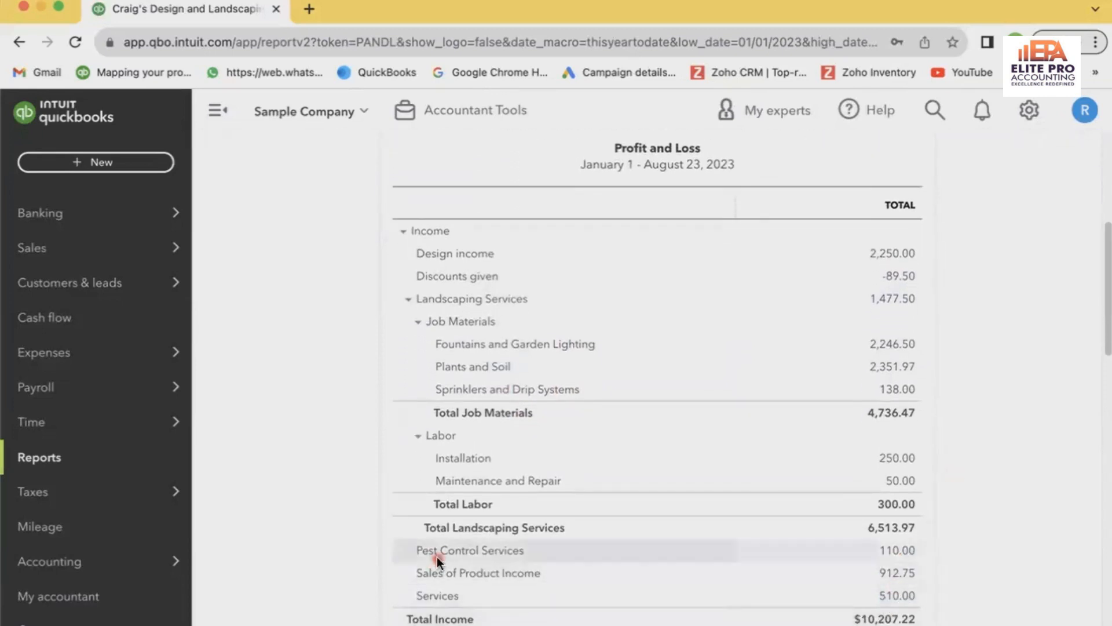
{"action": "left_click", "coordinate": [900, 550]}
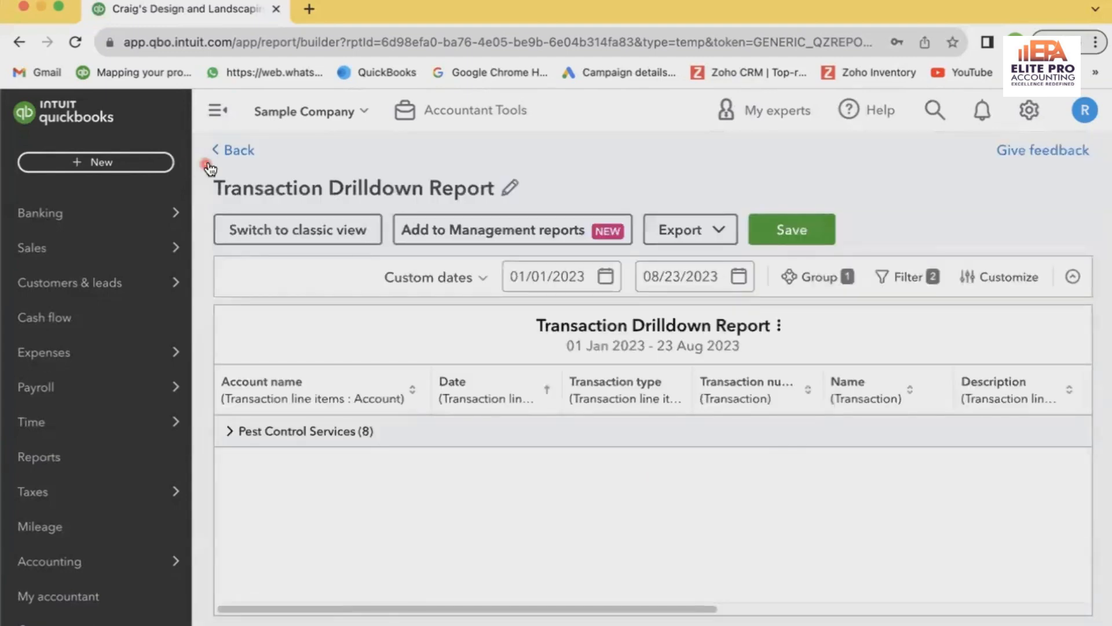
{"action": "left_click", "coordinate": [232, 150]}
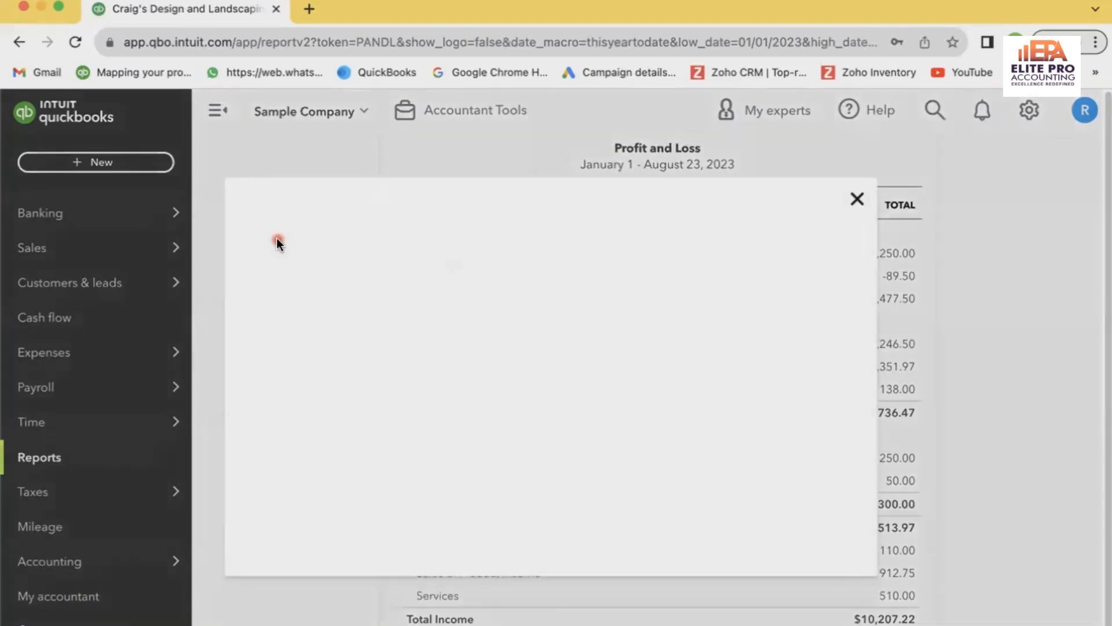
{"action": "left_click", "coordinate": [855, 200]}
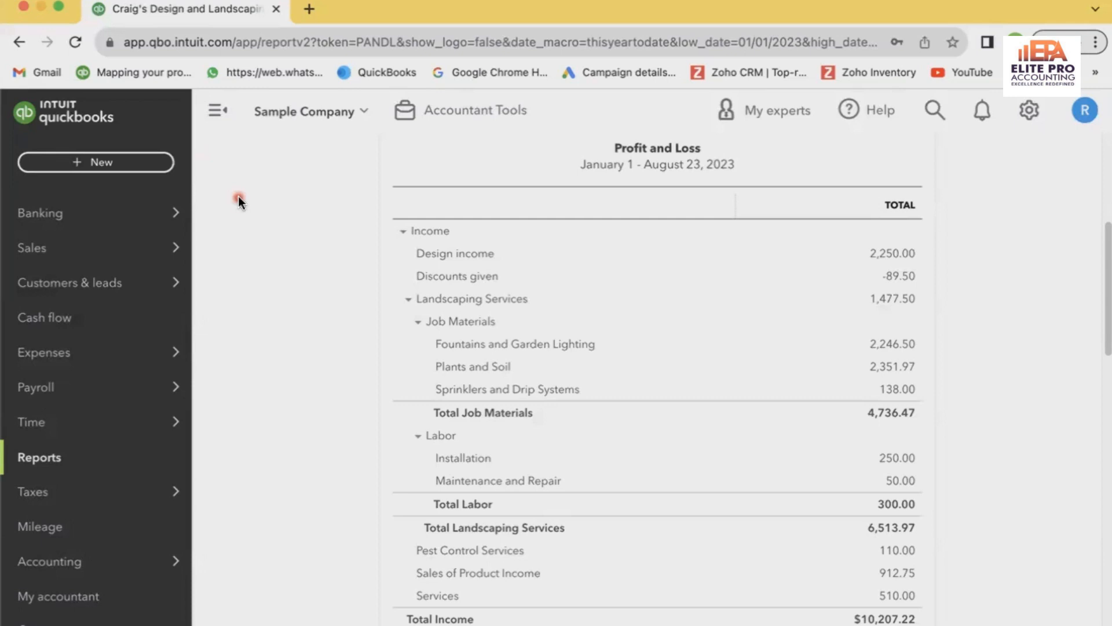
Switch to the Keynote presentation and play the slide on when the Undeposited Funds function is used
{"action": "key", "text": "super+Tab"}
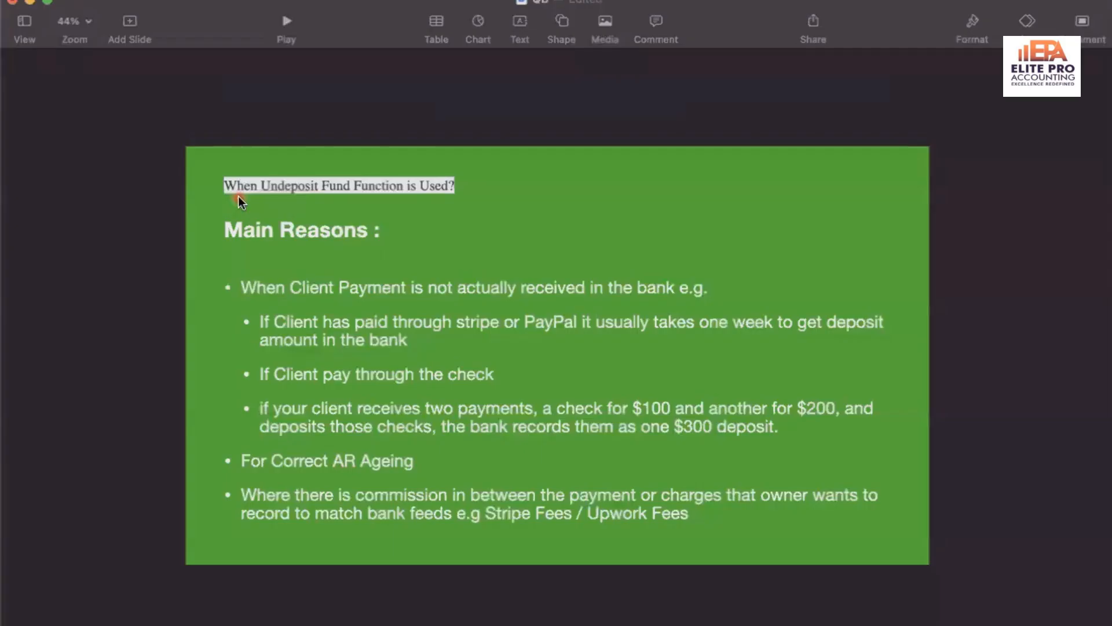
{"action": "left_click", "coordinate": [296, 23]}
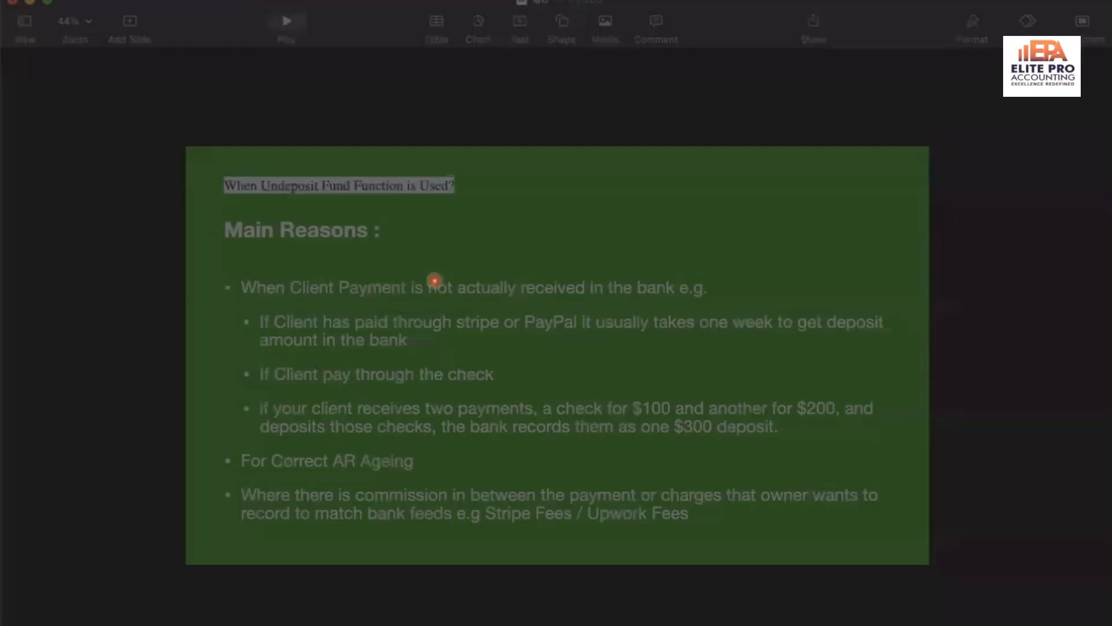
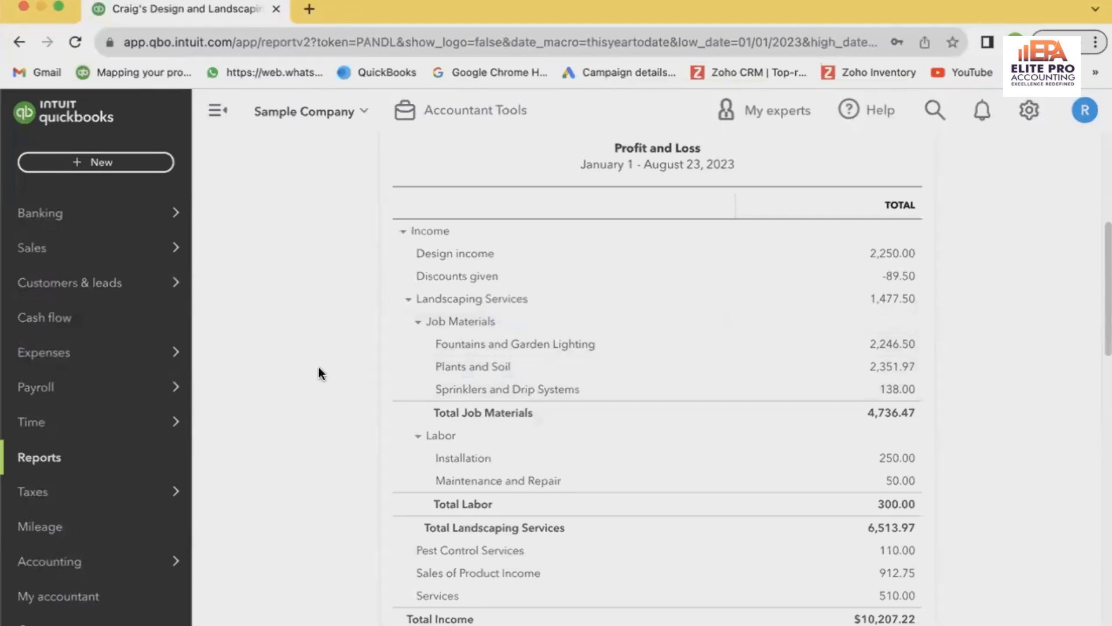
Leave the Profit and Loss report and open the Banking page
{"action": "scroll", "coordinate": [319, 368], "scroll_direction": "down", "scroll_amount": 3}
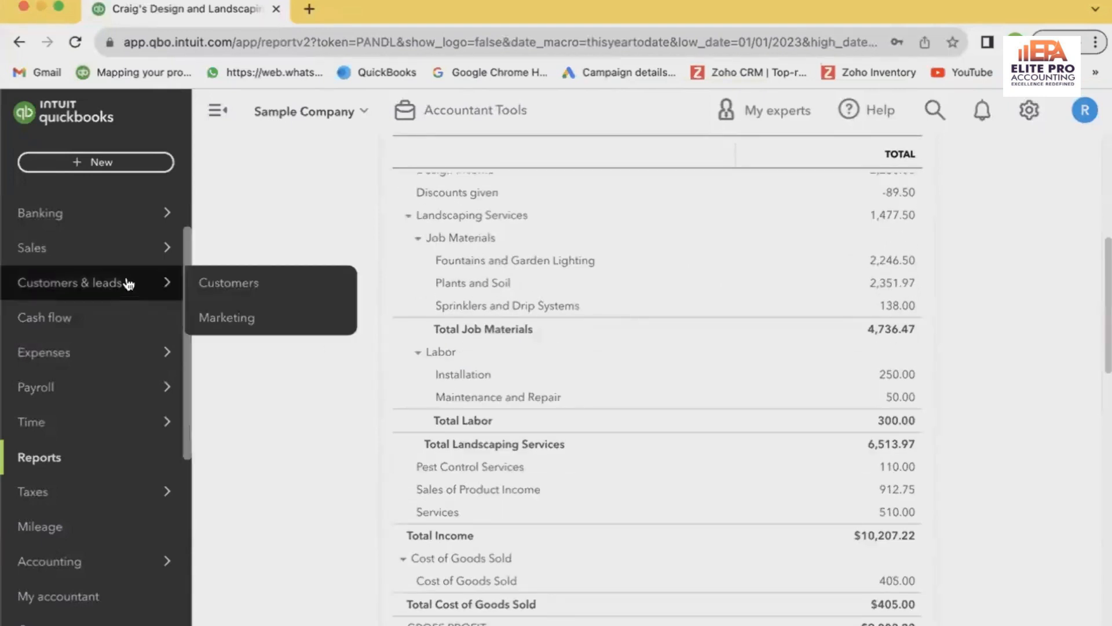
{"action": "scroll", "coordinate": [124, 282], "scroll_direction": "up", "scroll_amount": 2}
{"action": "mouse_move", "coordinate": [130, 301]}
{"action": "mouse_move", "coordinate": [154, 284]}
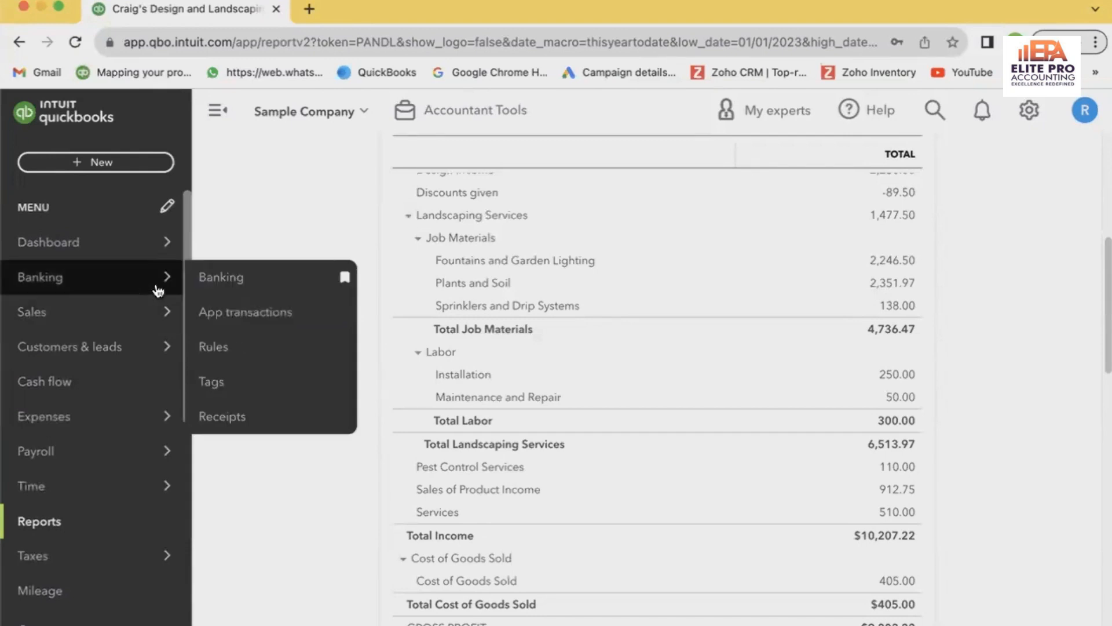
{"action": "left_click", "coordinate": [220, 285]}
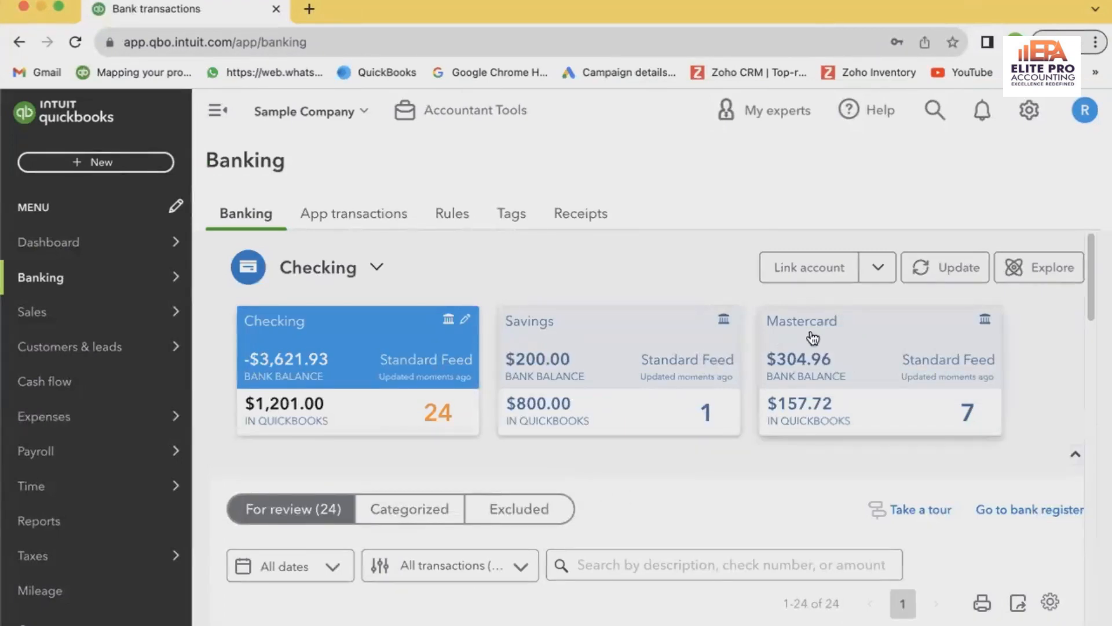
Show the Mastercard account's transactions for review and expand the 08/23/2023 Amazon transaction of $89.99 received
{"action": "left_click", "coordinate": [807, 406]}
{"action": "scroll", "coordinate": [722, 483], "scroll_direction": "down", "scroll_amount": 5}
{"action": "scroll", "coordinate": [725, 487], "scroll_direction": "down", "scroll_amount": 1}
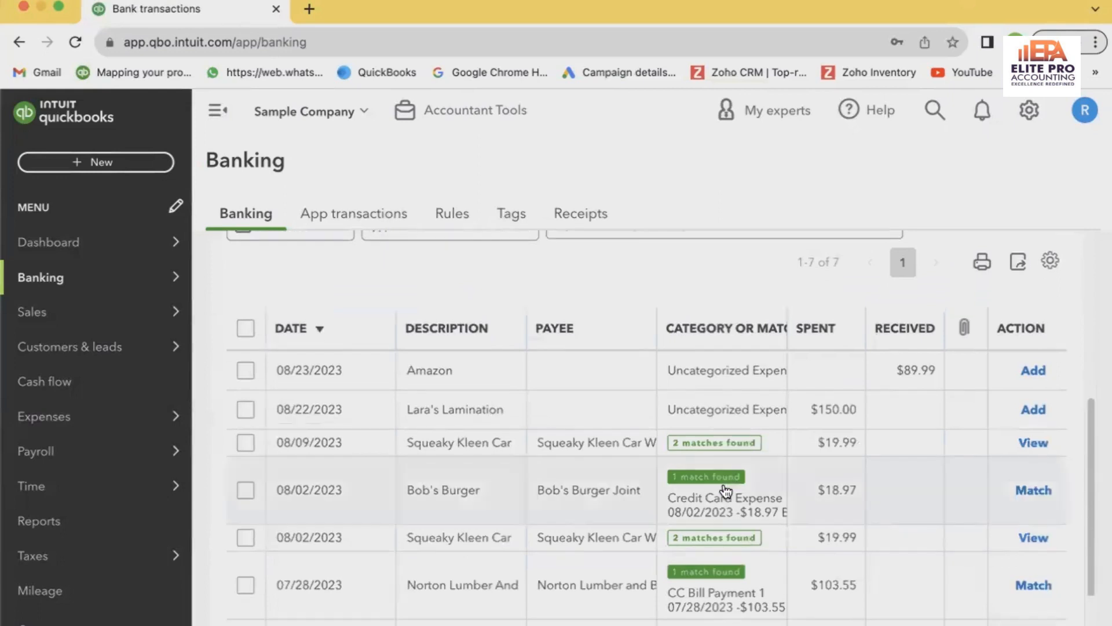
{"action": "scroll", "coordinate": [726, 491], "scroll_direction": "up", "scroll_amount": 3}
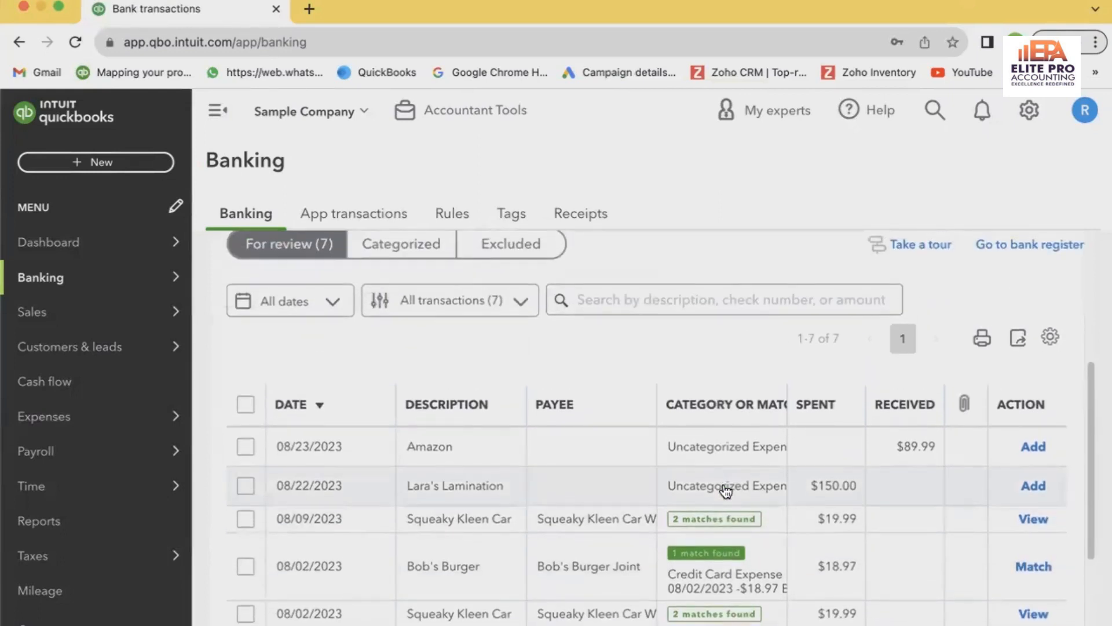
{"action": "left_click", "coordinate": [739, 445]}
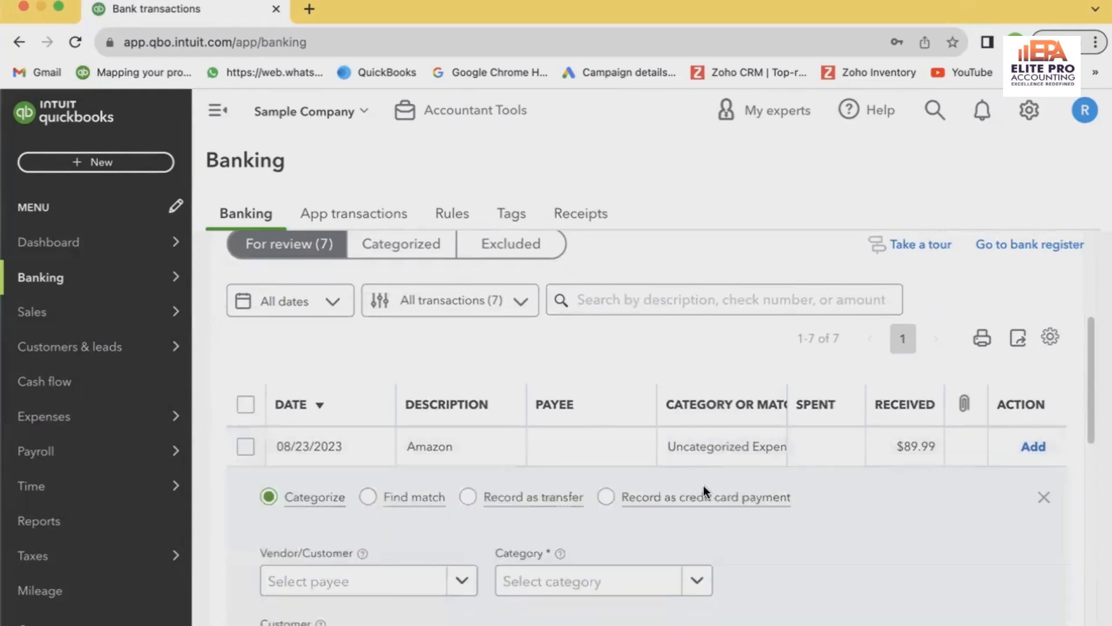
{"action": "scroll", "coordinate": [796, 540], "scroll_direction": "down", "scroll_amount": 1}
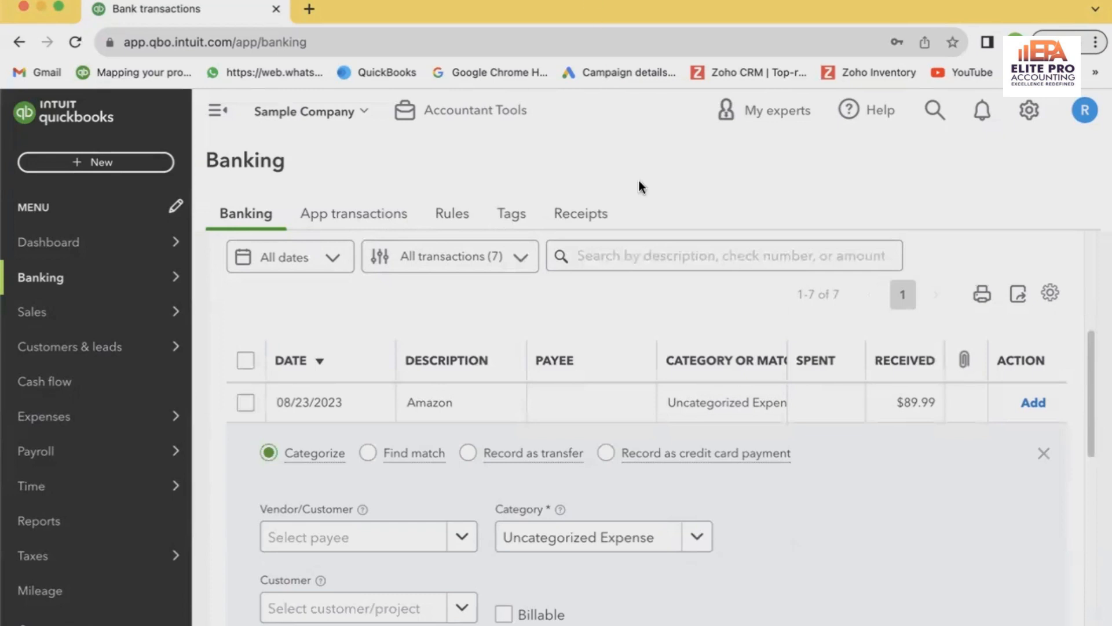
{"action": "left_click", "coordinate": [127, 158]}
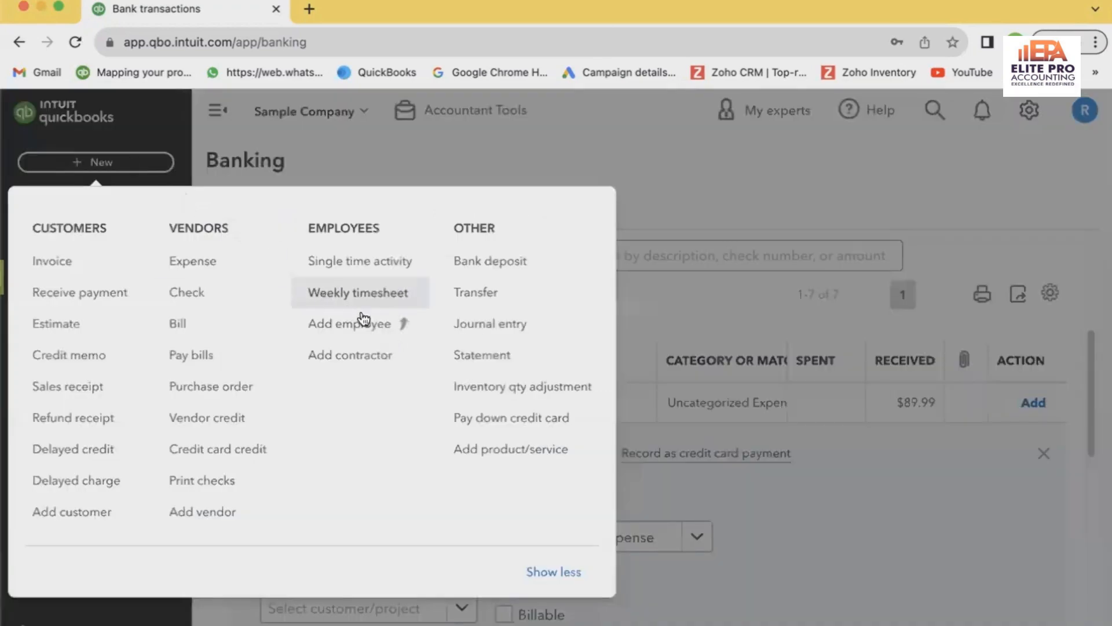
{"action": "left_click", "coordinate": [474, 272]}
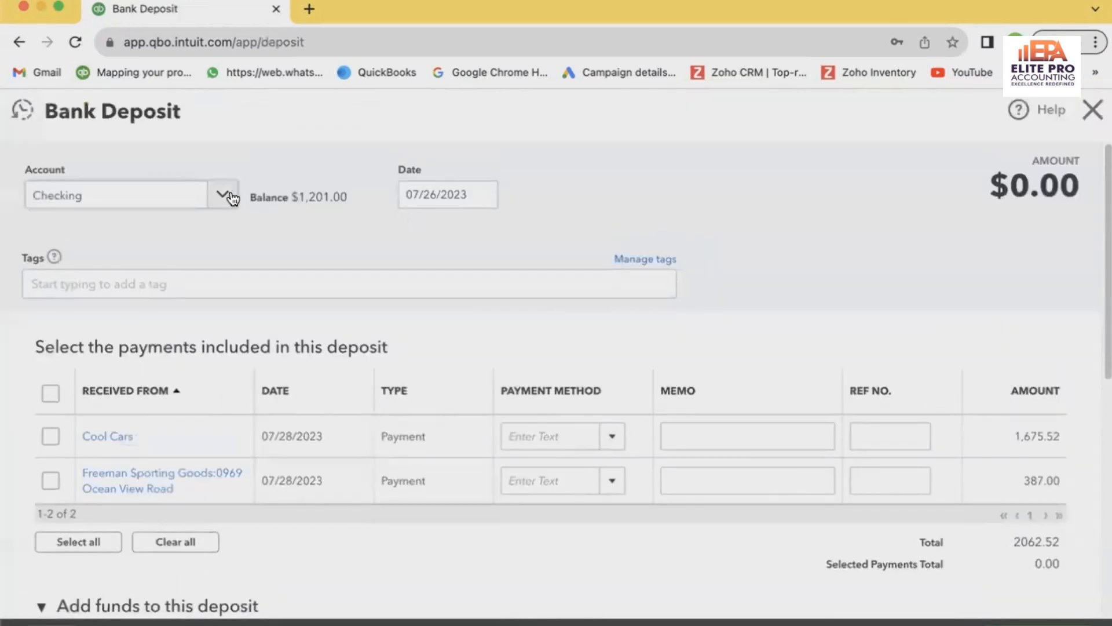
{"action": "left_click", "coordinate": [1093, 110]}
{"action": "scroll", "coordinate": [783, 517], "scroll_direction": "down", "scroll_amount": 1}
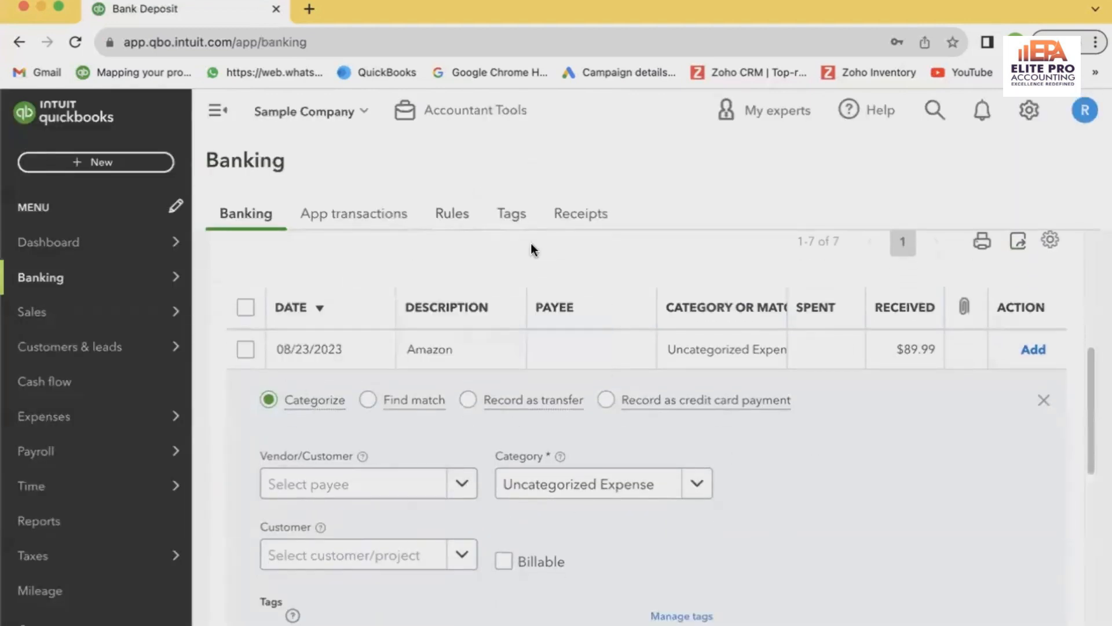
Start a new bank deposit, try to set its account to the Mastercard, and leave the form without saving
{"action": "left_click", "coordinate": [157, 162]}
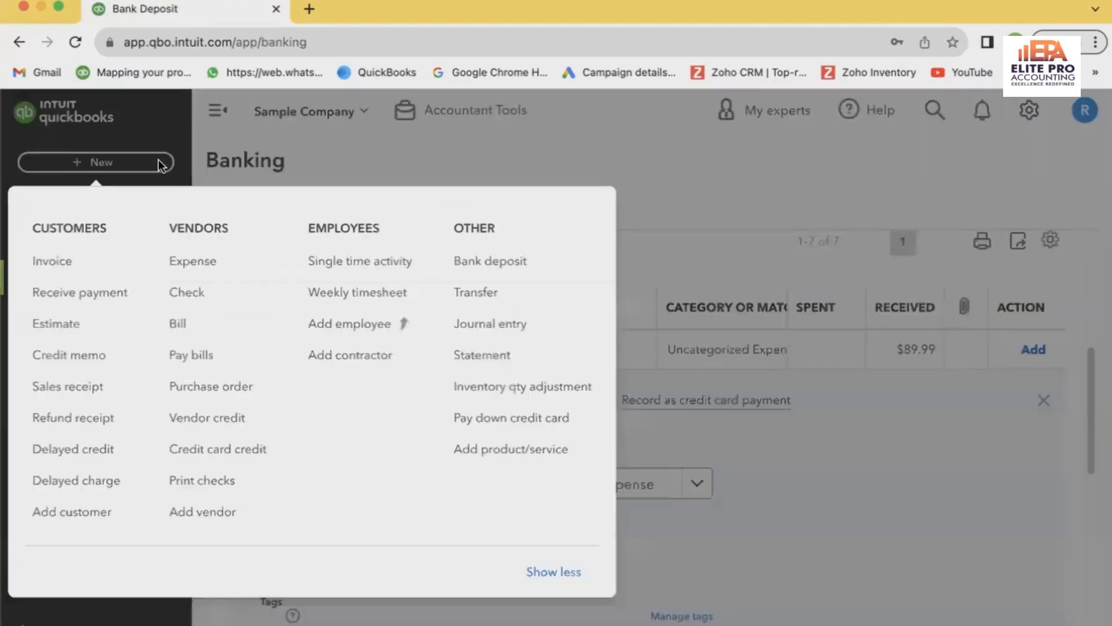
{"action": "left_click", "coordinate": [515, 277]}
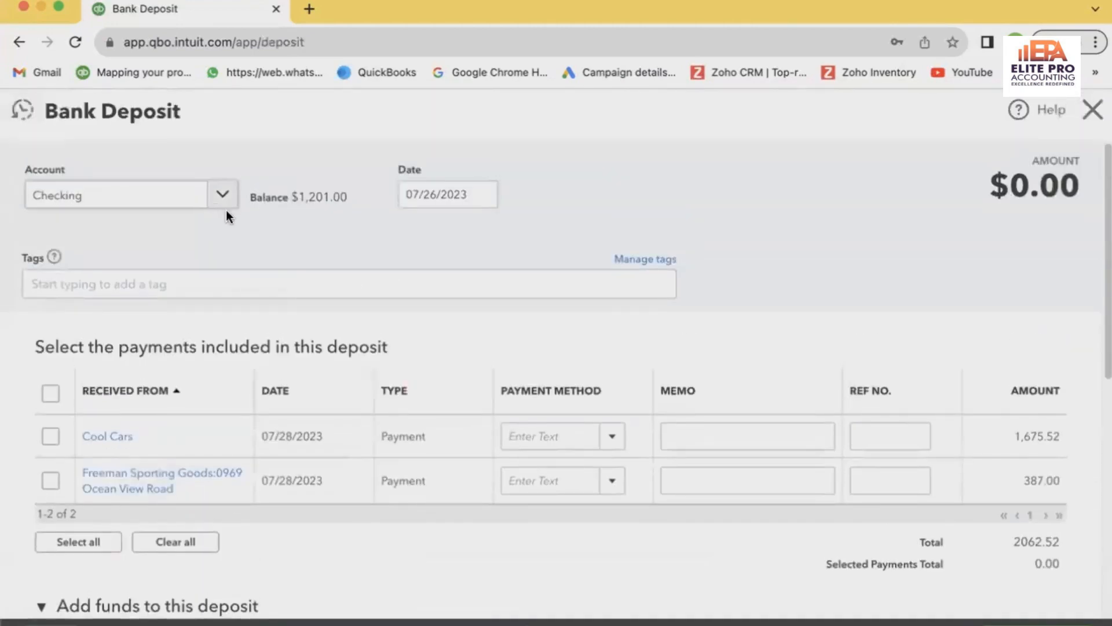
{"action": "left_click", "coordinate": [222, 195]}
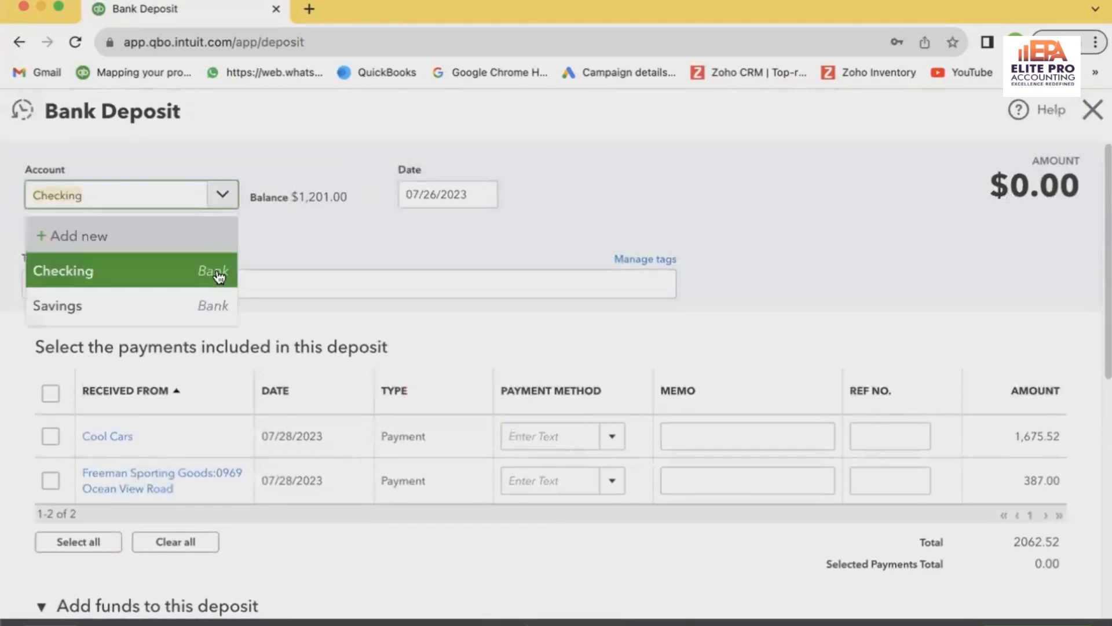
{"action": "left_click", "coordinate": [316, 237]}
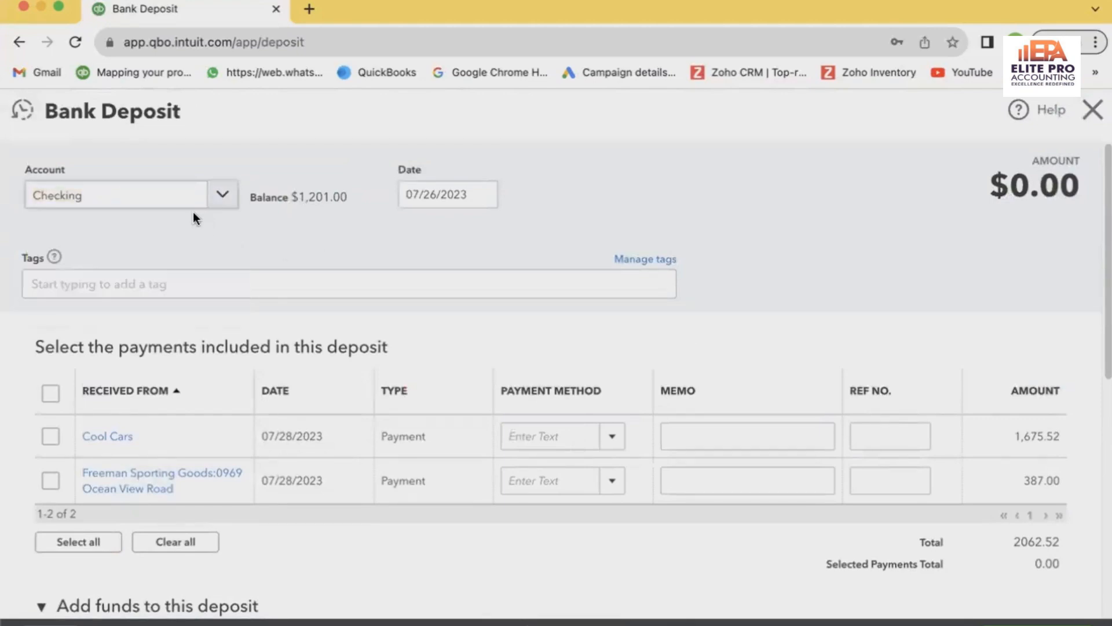
{"action": "left_click", "coordinate": [186, 199]}
{"action": "type", "text": "mas"}
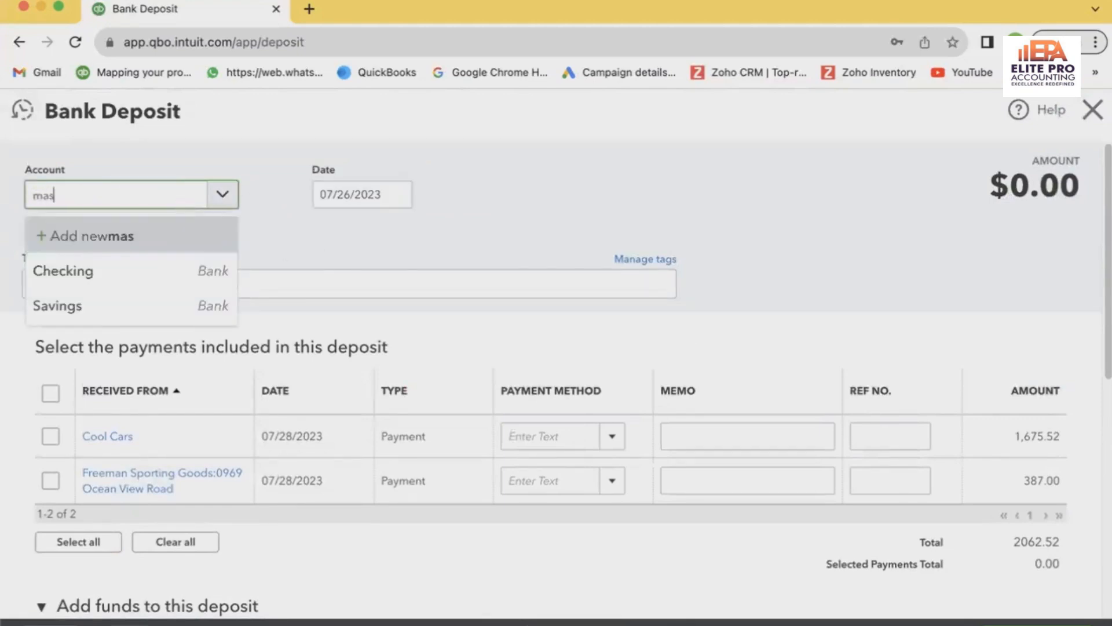
{"action": "type", "text": "ter"}
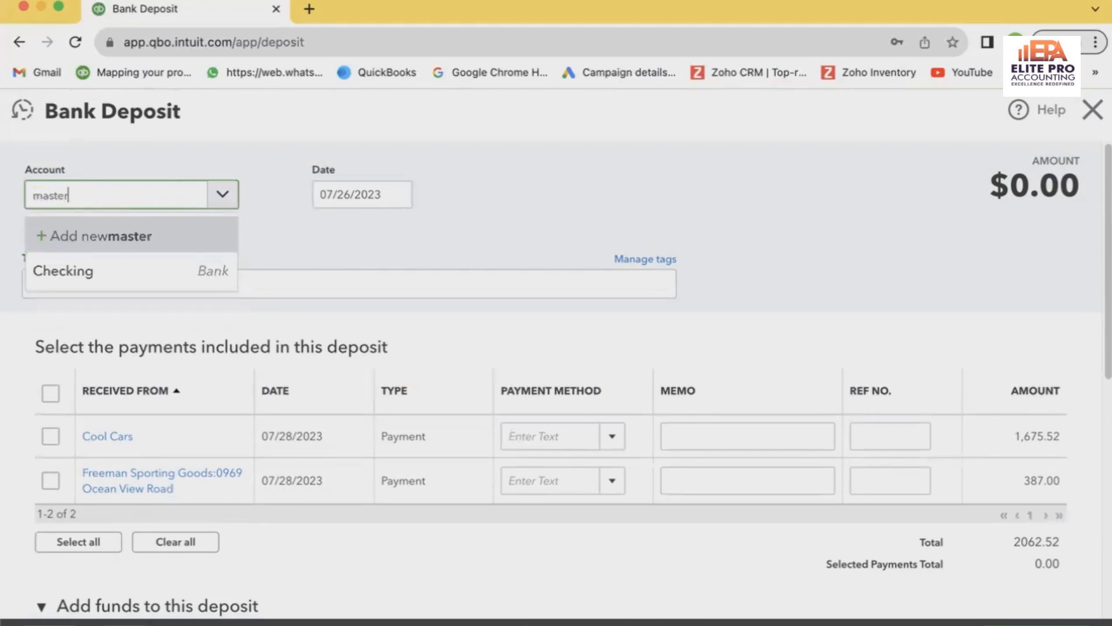
{"action": "left_click", "coordinate": [234, 247]}
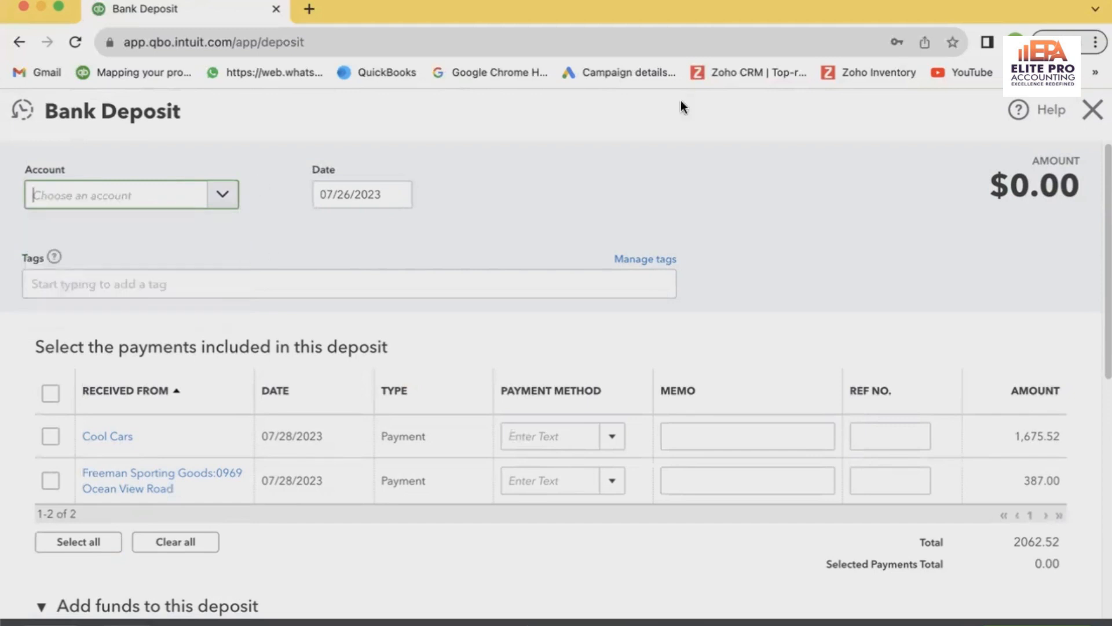
{"action": "left_click", "coordinate": [1092, 109]}
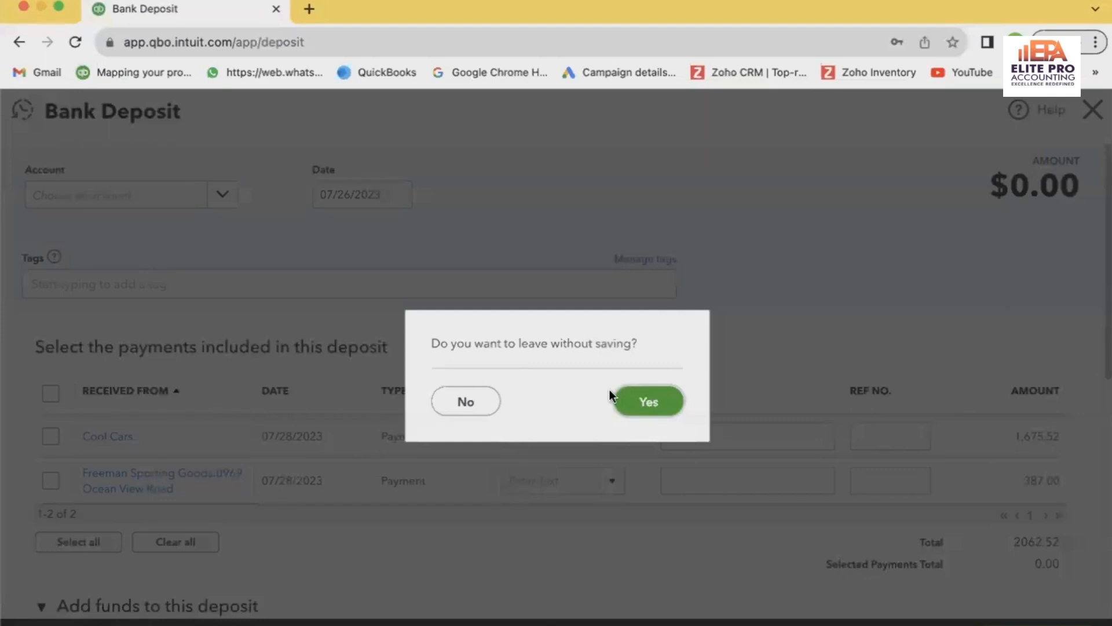
{"action": "left_click", "coordinate": [628, 405]}
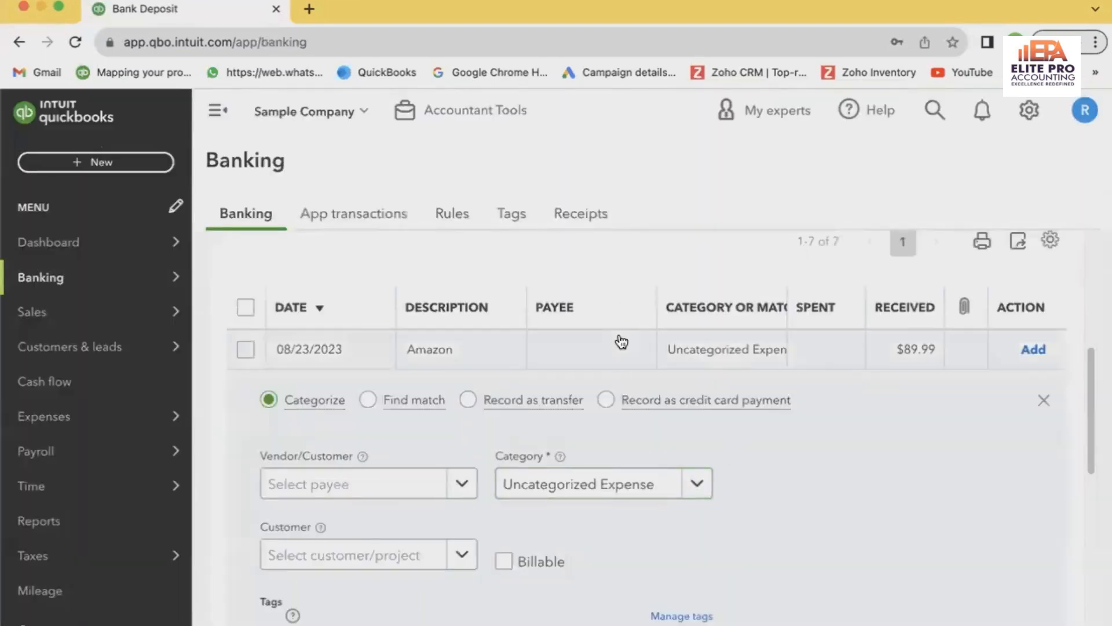
Show the Savings account's transactions for review and expand the 07/28/2023 transaction of $200.00 received
{"action": "left_click", "coordinate": [667, 388]}
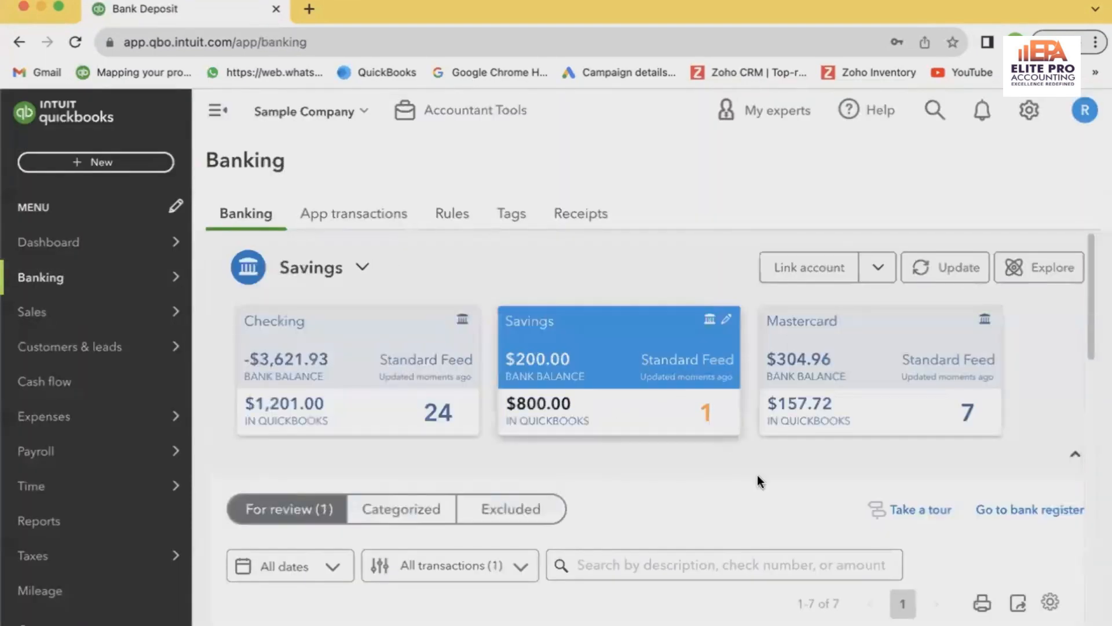
{"action": "scroll", "coordinate": [759, 481], "scroll_direction": "down", "scroll_amount": 5}
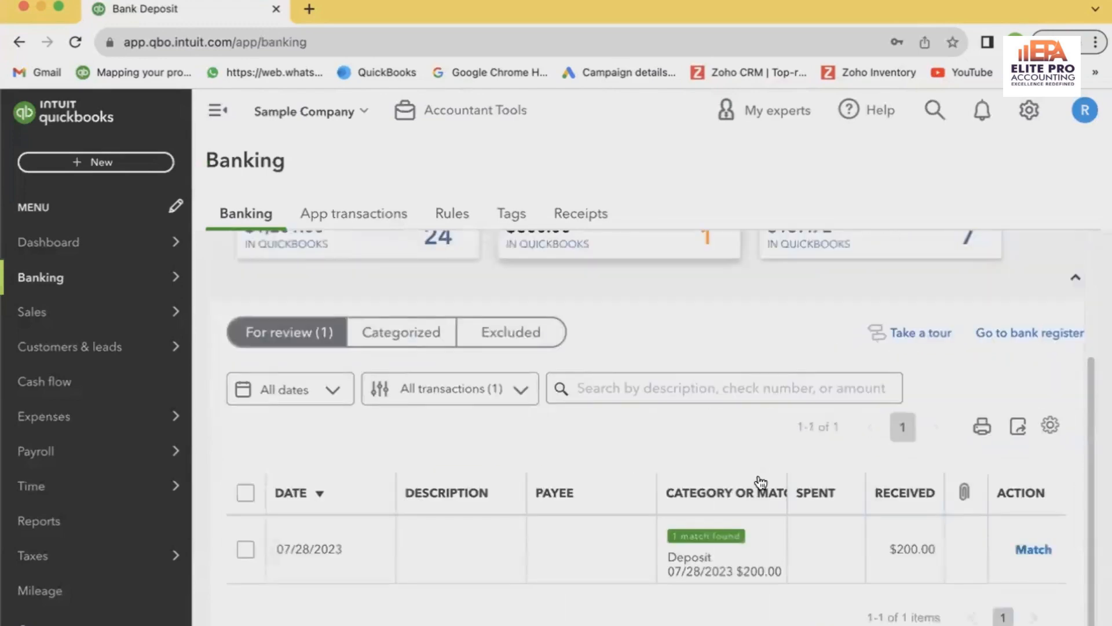
{"action": "left_click", "coordinate": [742, 555]}
{"action": "scroll", "coordinate": [731, 504], "scroll_direction": "down", "scroll_amount": 5}
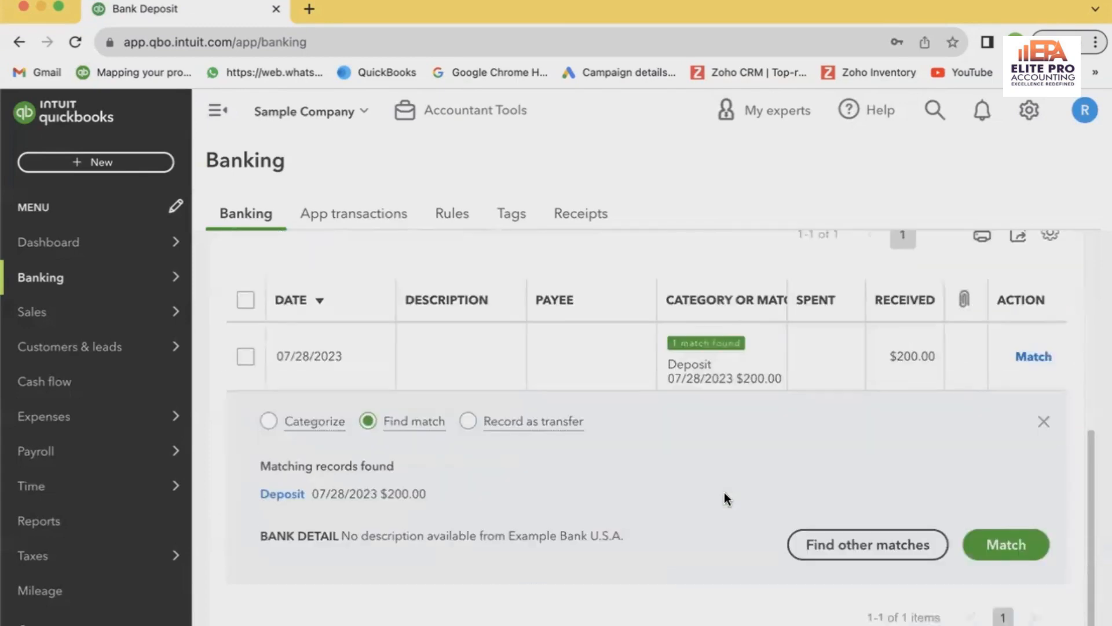
{"action": "scroll", "coordinate": [725, 494], "scroll_direction": "up", "scroll_amount": 1}
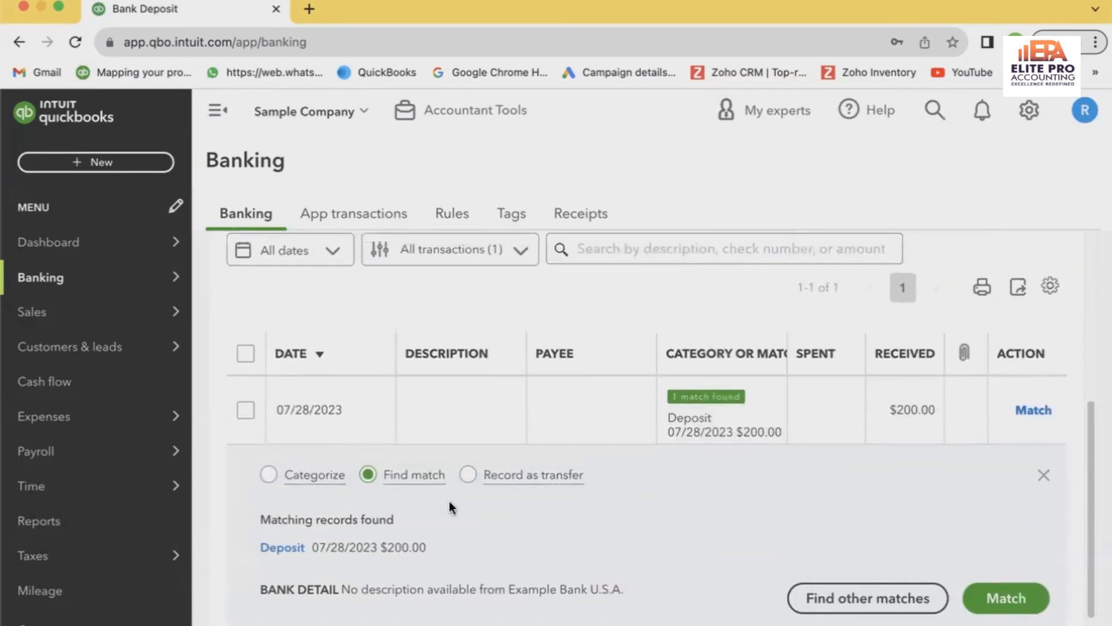
Open the deposit record suggested as the $200.00 transaction's match, review the payments included in it, and close it
{"action": "left_click", "coordinate": [761, 421]}
{"action": "left_click", "coordinate": [712, 536]}
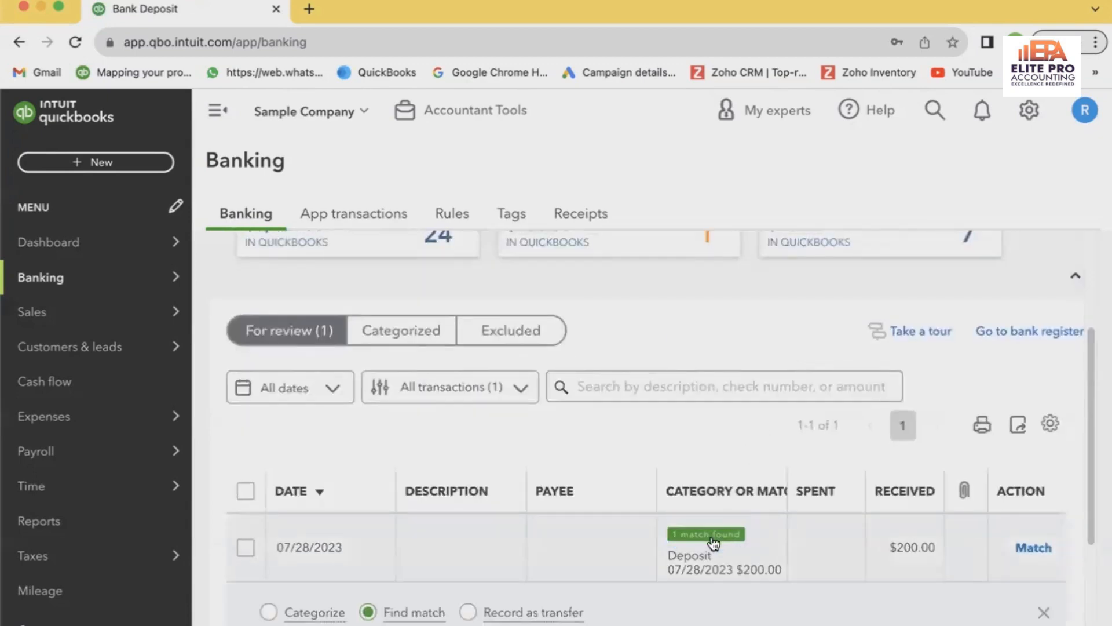
{"action": "scroll", "coordinate": [554, 545], "scroll_direction": "down", "scroll_amount": 1}
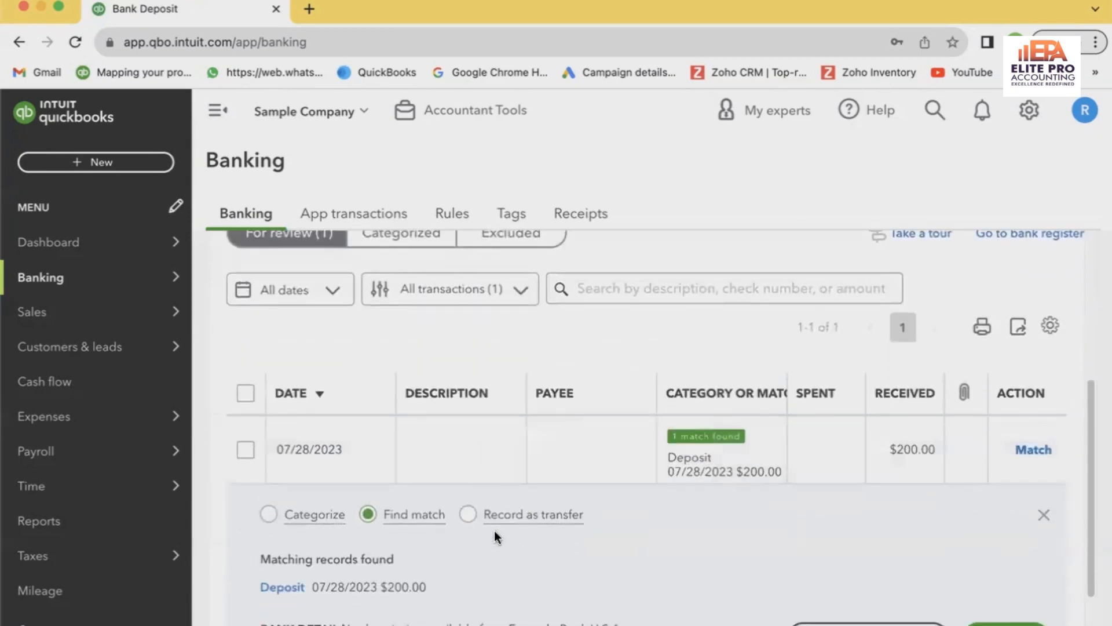
{"action": "left_click", "coordinate": [284, 587]}
{"action": "scroll", "coordinate": [620, 460], "scroll_direction": "down", "scroll_amount": 1}
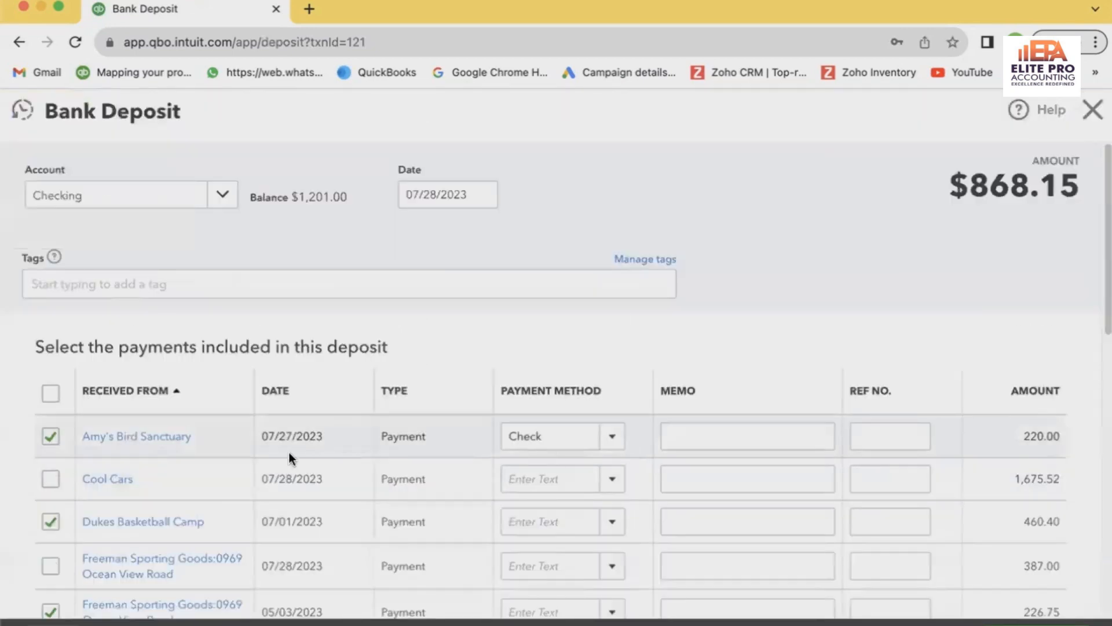
{"action": "scroll", "coordinate": [807, 368], "scroll_direction": "down", "scroll_amount": 4}
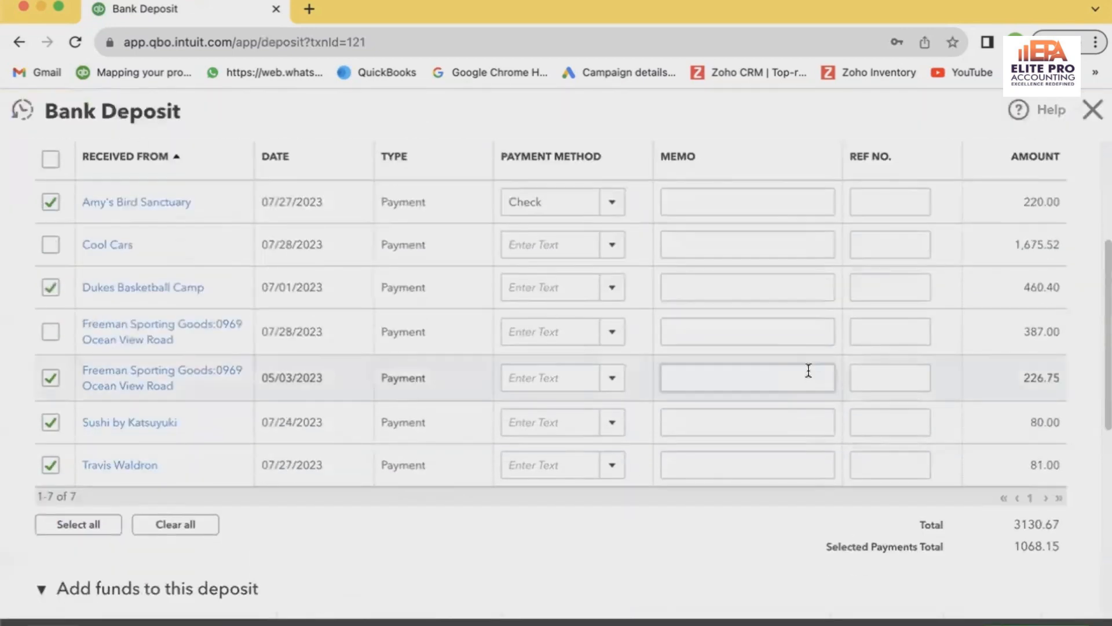
{"action": "scroll", "coordinate": [808, 369], "scroll_direction": "up", "scroll_amount": 4}
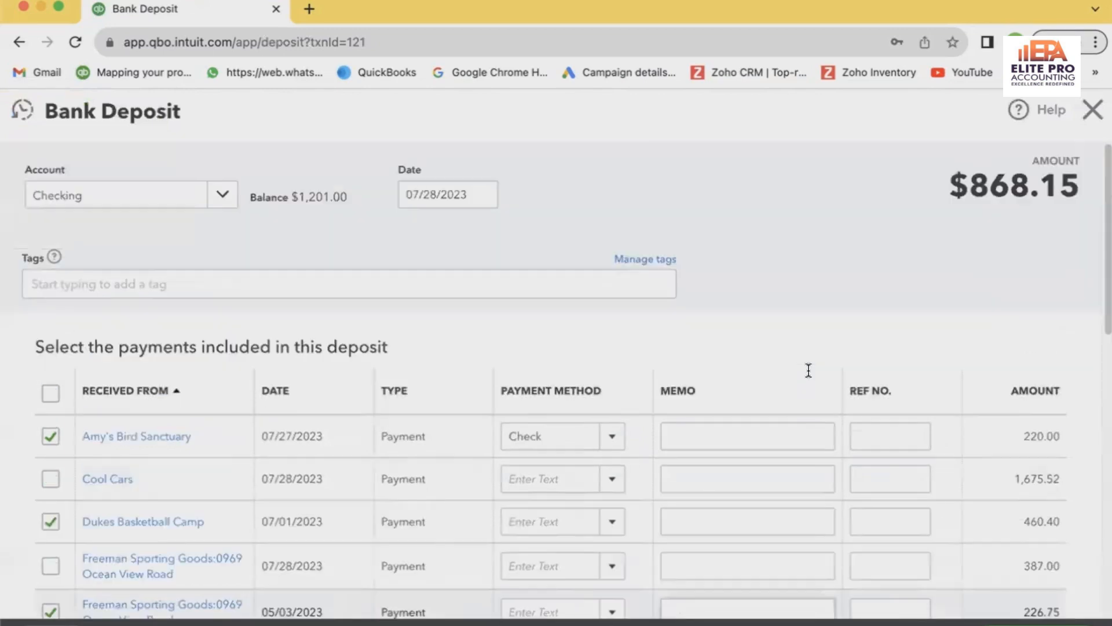
{"action": "left_click", "coordinate": [1094, 110]}
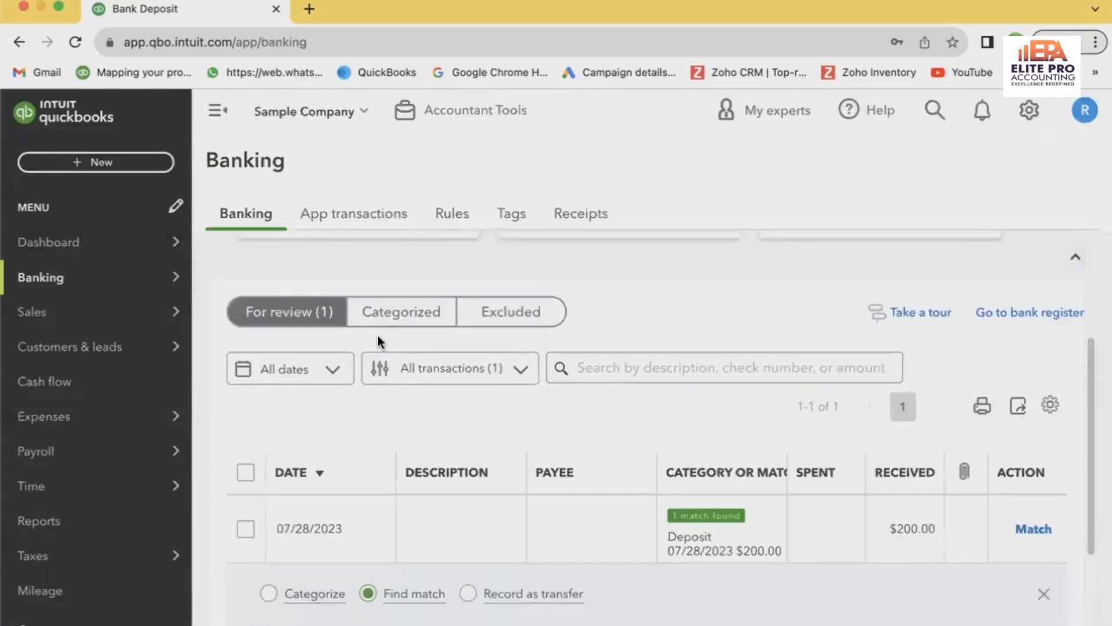
In the Checking account, find the 07/21/2023 Cool Cars transaction of $694.00 and open its matching payment record
{"action": "left_click", "coordinate": [378, 336]}
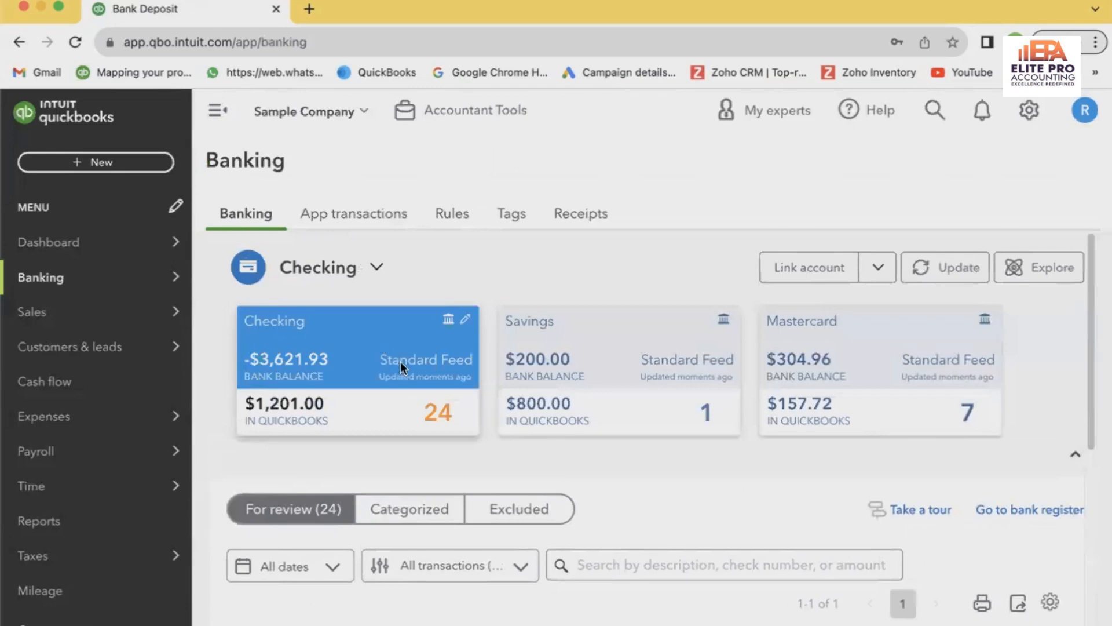
{"action": "scroll", "coordinate": [402, 363], "scroll_direction": "down", "scroll_amount": 4}
{"action": "scroll", "coordinate": [447, 434], "scroll_direction": "down", "scroll_amount": 5}
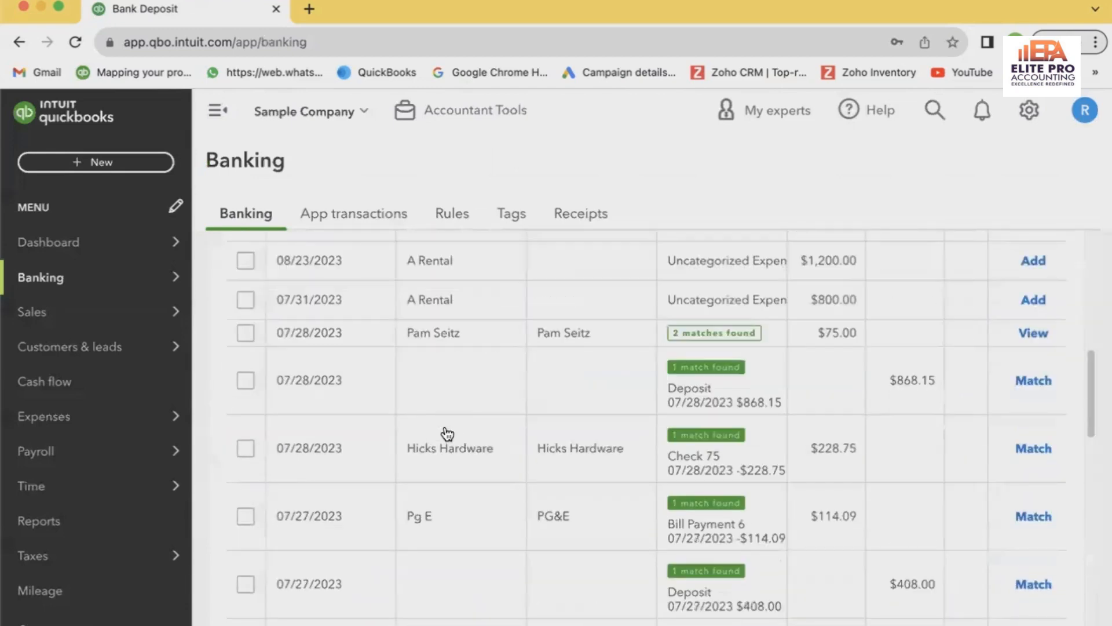
{"action": "scroll", "coordinate": [451, 433], "scroll_direction": "up", "scroll_amount": 1}
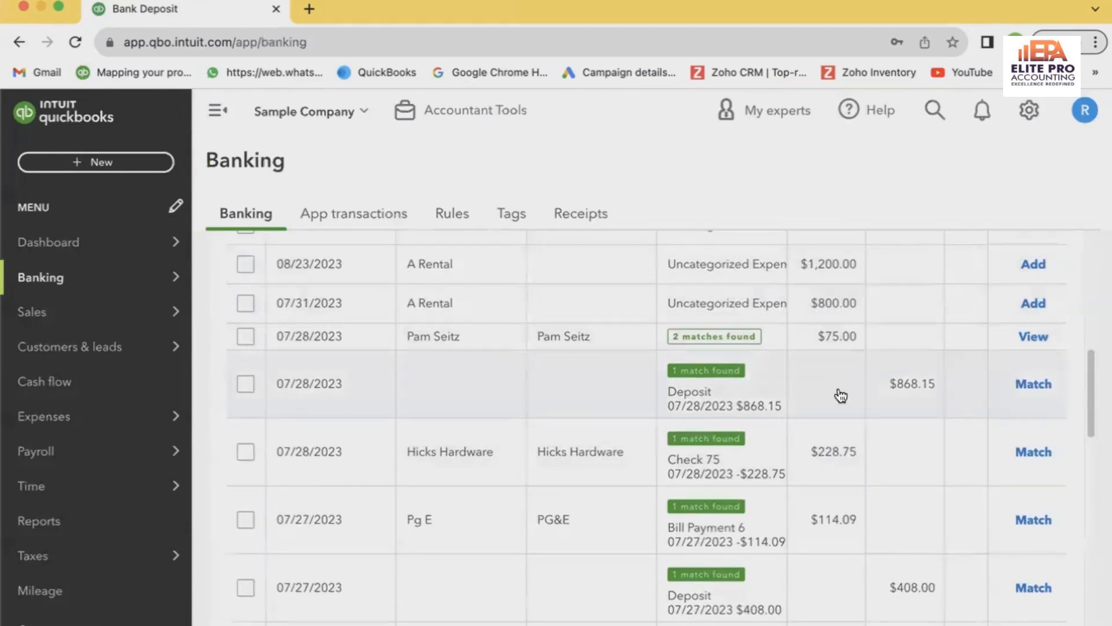
{"action": "scroll", "coordinate": [841, 401], "scroll_direction": "down", "scroll_amount": 5}
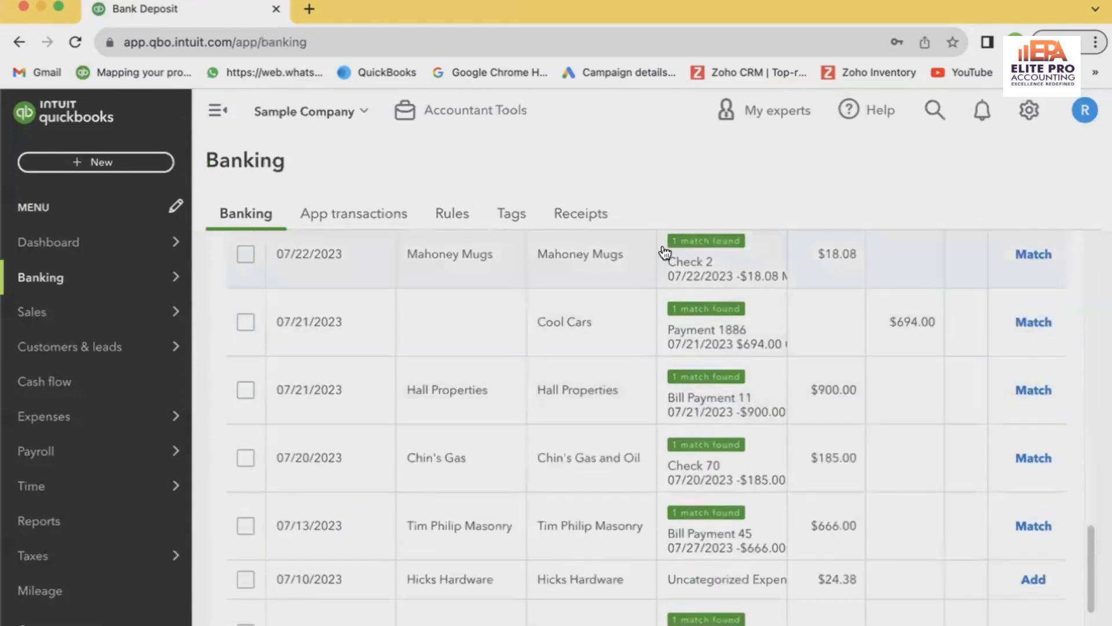
{"action": "left_click", "coordinate": [624, 343]}
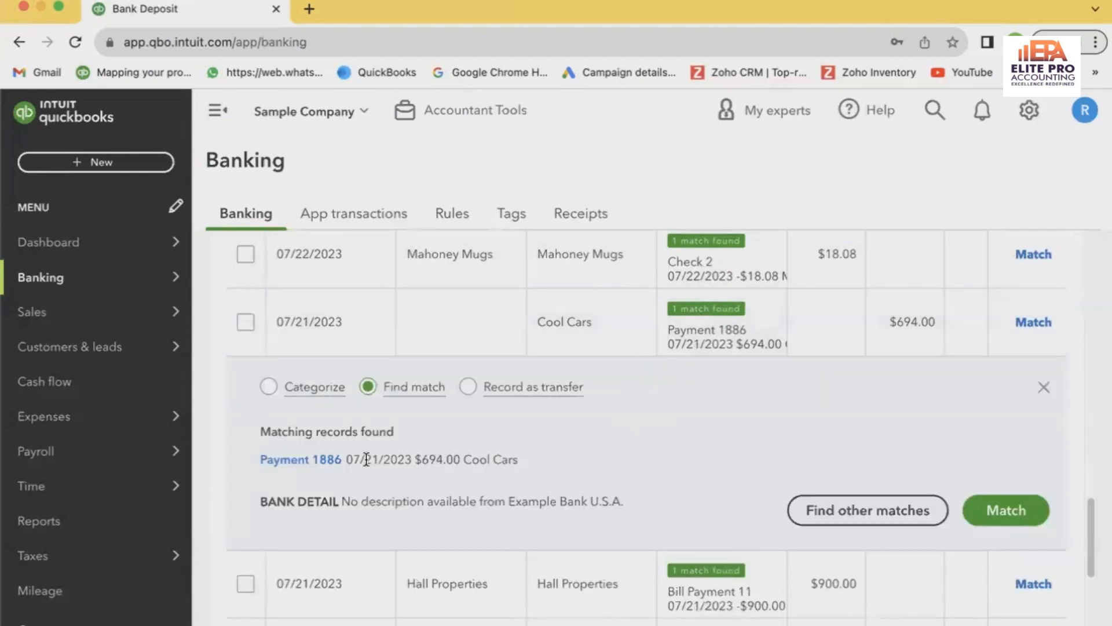
{"action": "left_click", "coordinate": [319, 459]}
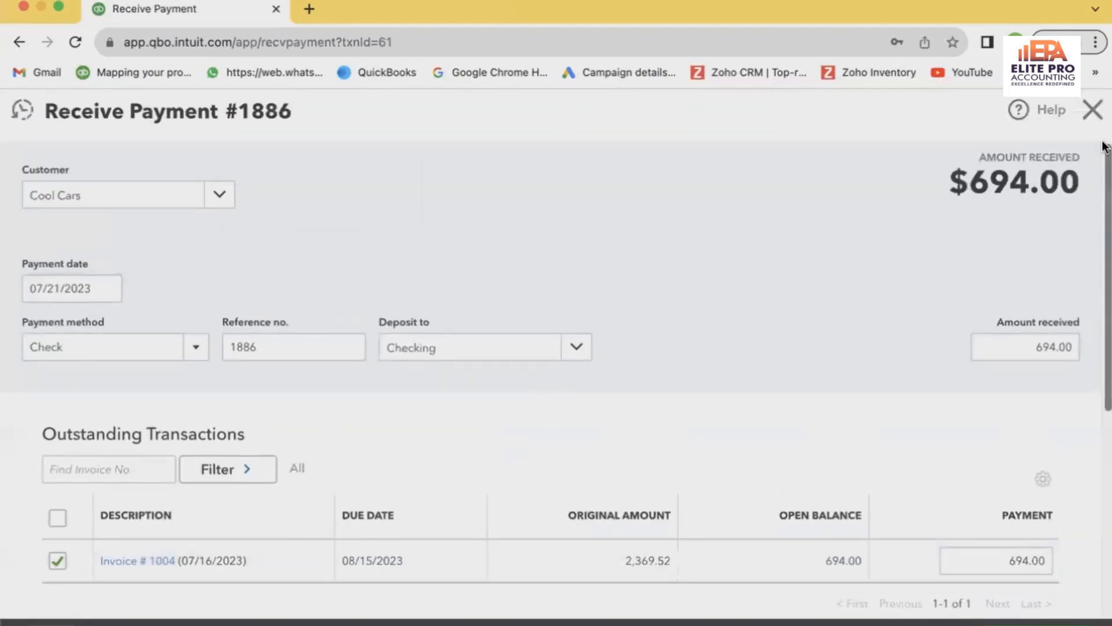
Close the Cool Cars payment record, reopen it from the $694.00 transaction's match, and review its details and outstanding transactions
{"action": "left_click", "coordinate": [1093, 111]}
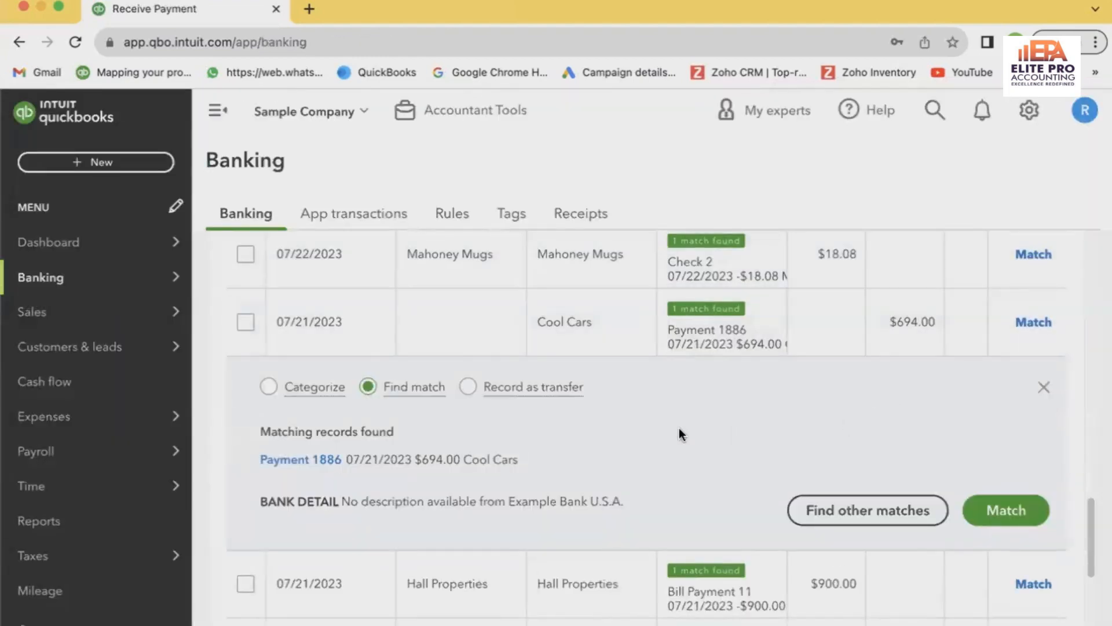
{"action": "left_click", "coordinate": [268, 457]}
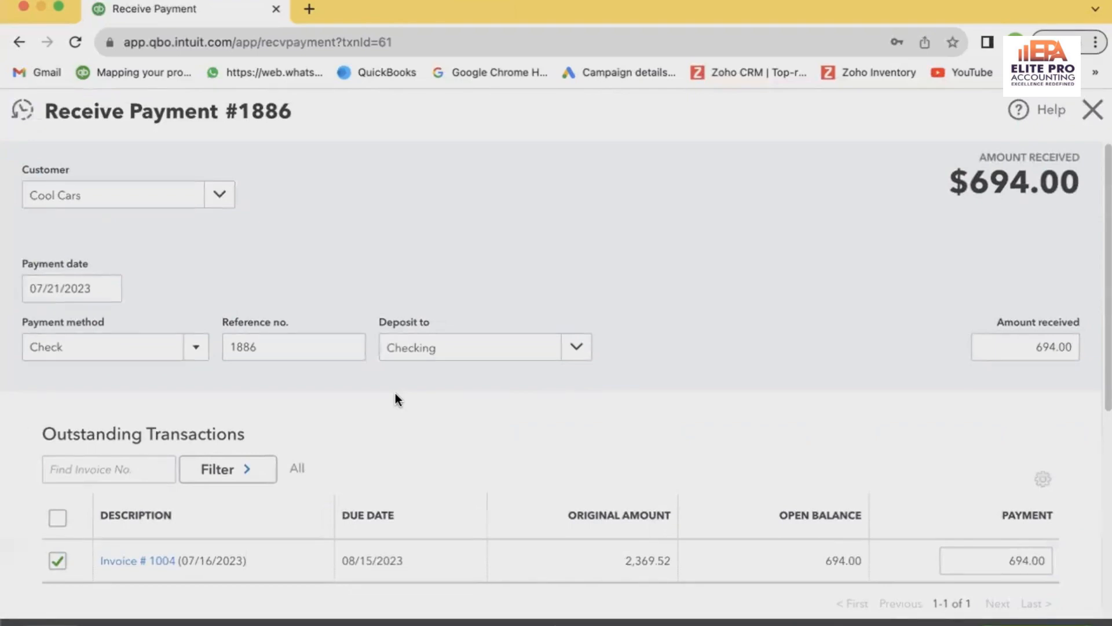
{"action": "scroll", "coordinate": [396, 392], "scroll_direction": "down", "scroll_amount": 1}
{"action": "scroll", "coordinate": [396, 393], "scroll_direction": "up", "scroll_amount": 1}
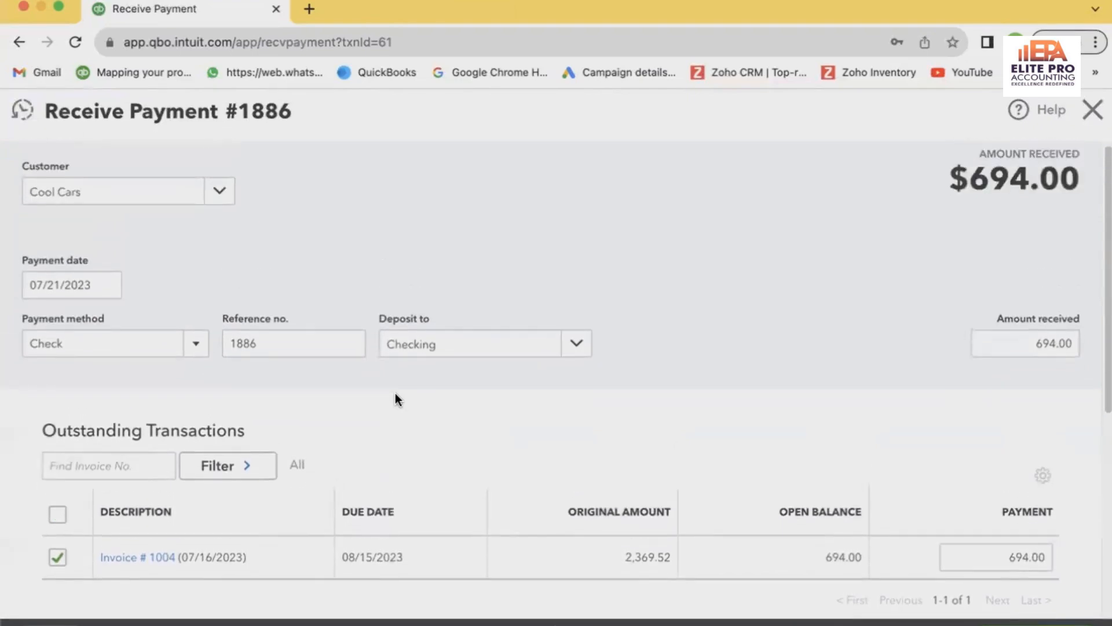
{"action": "scroll", "coordinate": [395, 393], "scroll_direction": "down", "scroll_amount": 5}
{"action": "scroll", "coordinate": [395, 393], "scroll_direction": "up", "scroll_amount": 4}
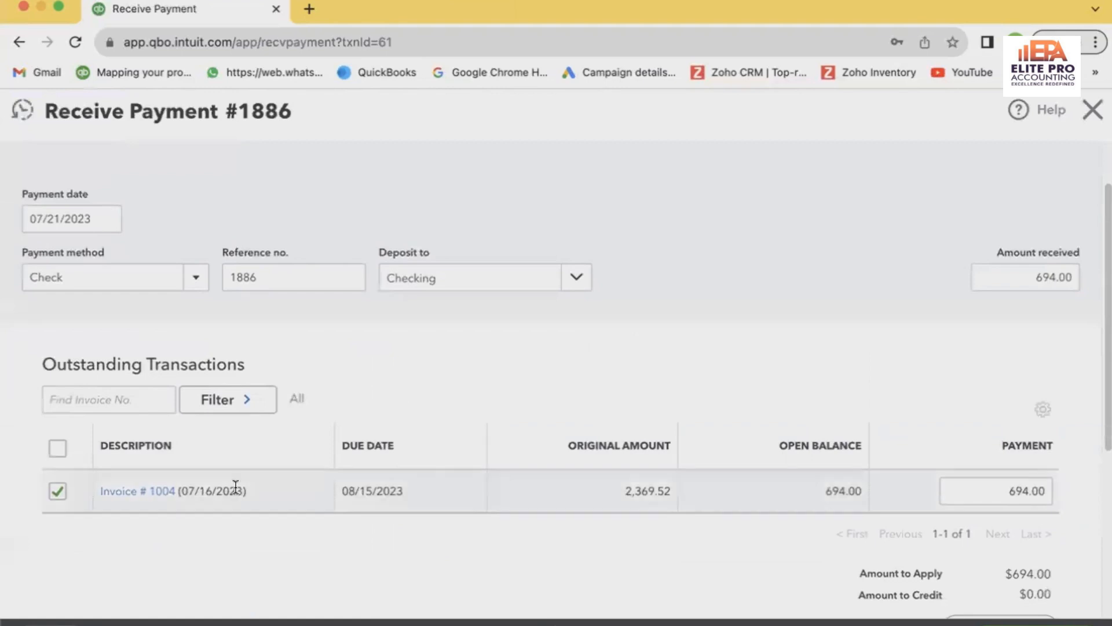
Open the invoice linked to the Cool Cars payment, review its line items, and close it
{"action": "left_click", "coordinate": [127, 492]}
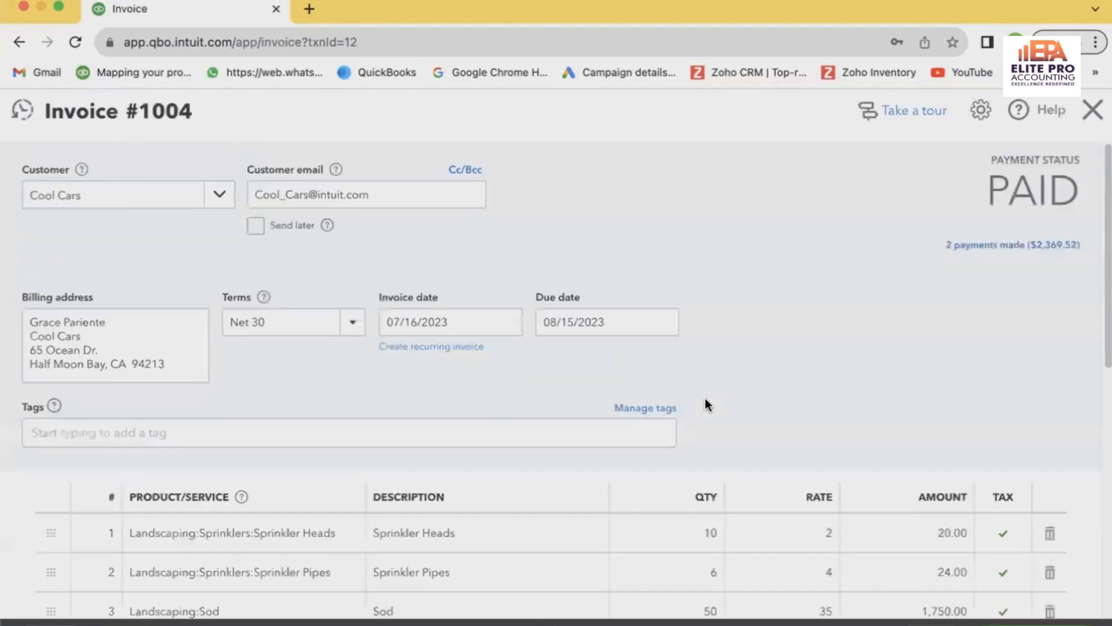
{"action": "scroll", "coordinate": [705, 398], "scroll_direction": "down", "scroll_amount": 5}
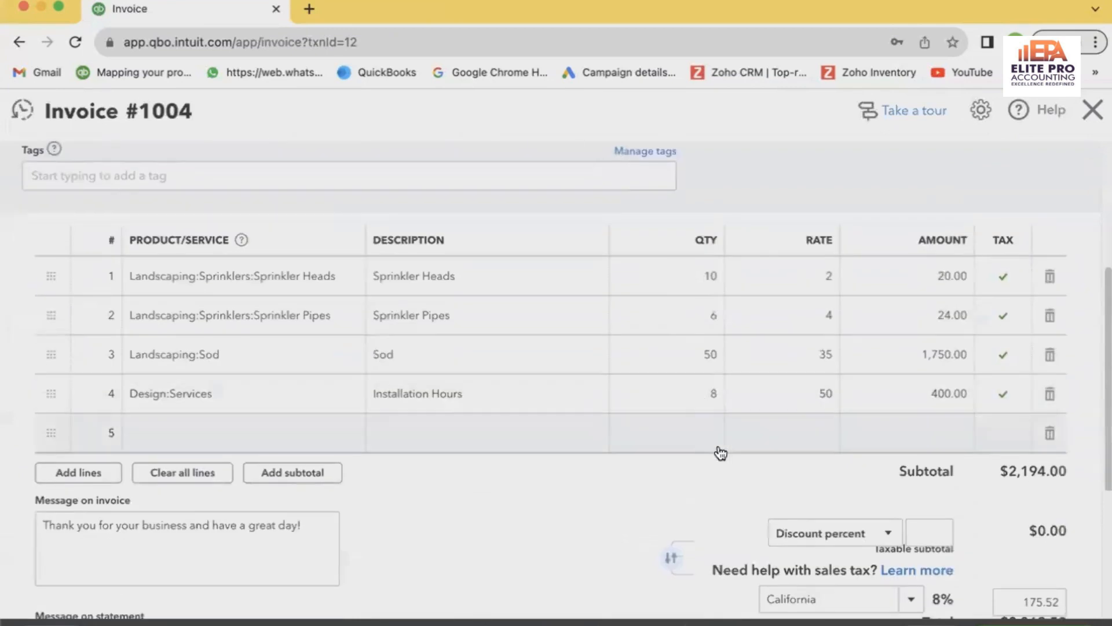
{"action": "scroll", "coordinate": [733, 473], "scroll_direction": "up", "scroll_amount": 5}
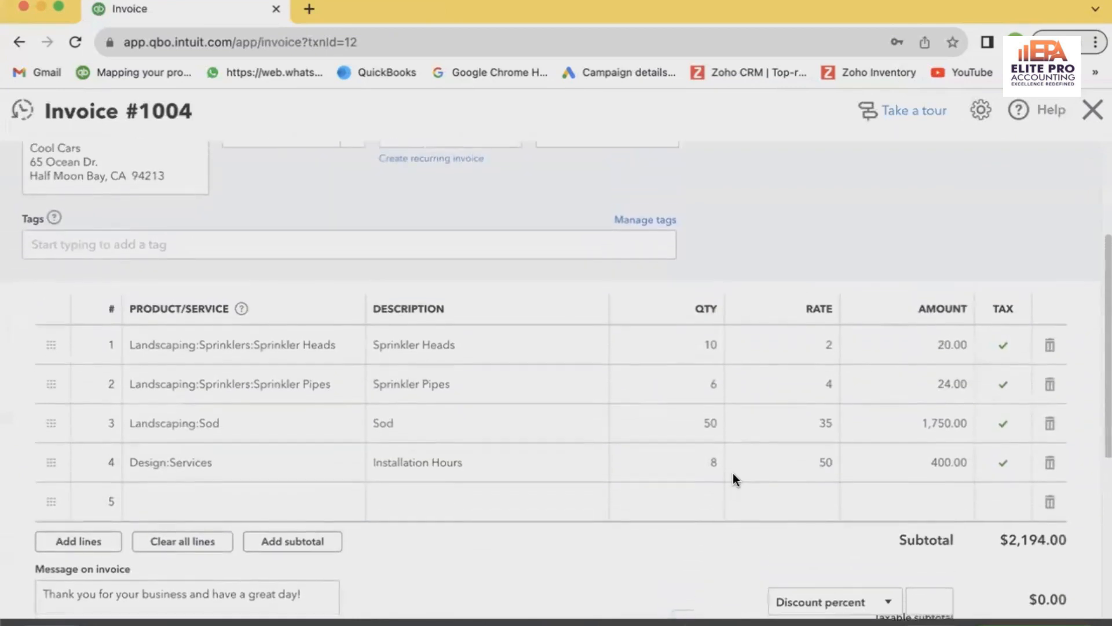
{"action": "left_click", "coordinate": [1093, 110]}
Show the Savings account's transactions for review and switch back to the Checking account
{"action": "scroll", "coordinate": [620, 439], "scroll_direction": "up", "scroll_amount": 6}
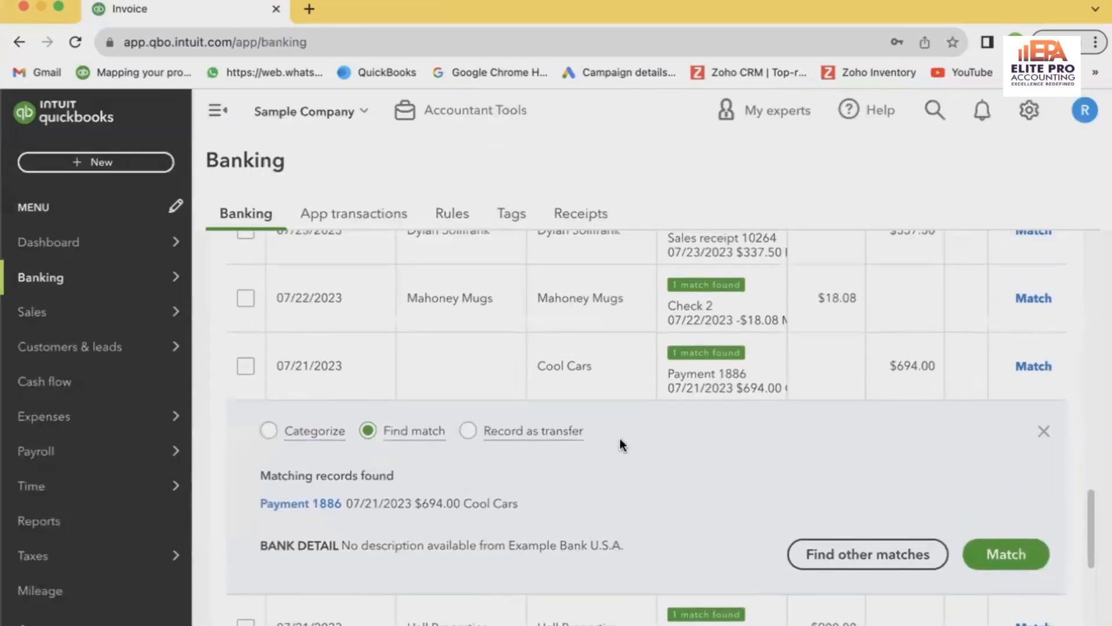
{"action": "scroll", "coordinate": [620, 439], "scroll_direction": "up", "scroll_amount": 6}
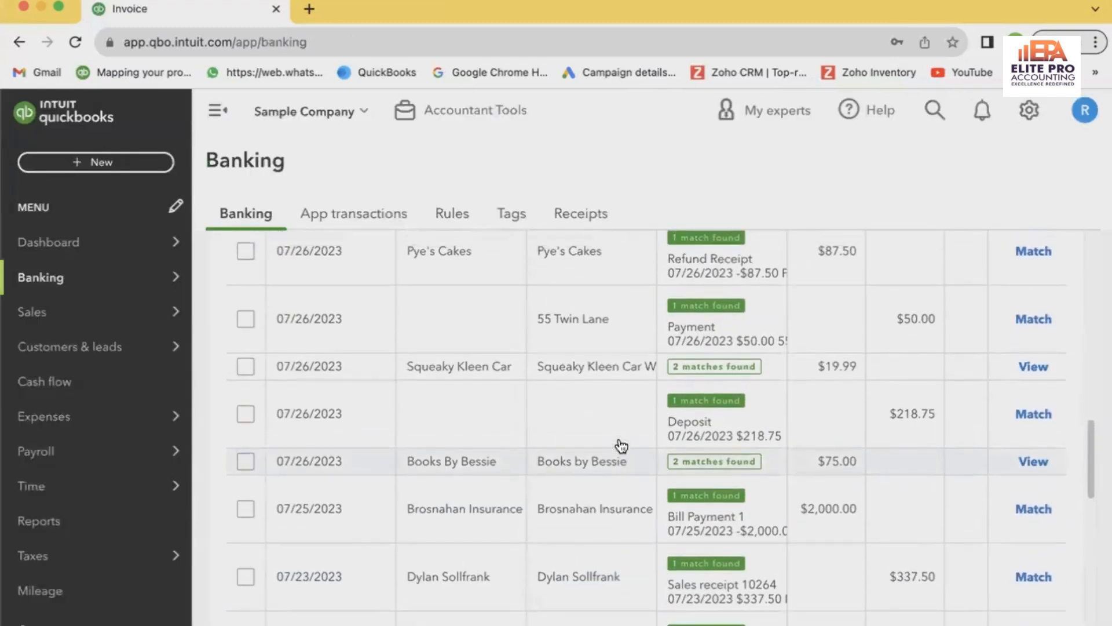
{"action": "scroll", "coordinate": [621, 446], "scroll_direction": "up", "scroll_amount": 6}
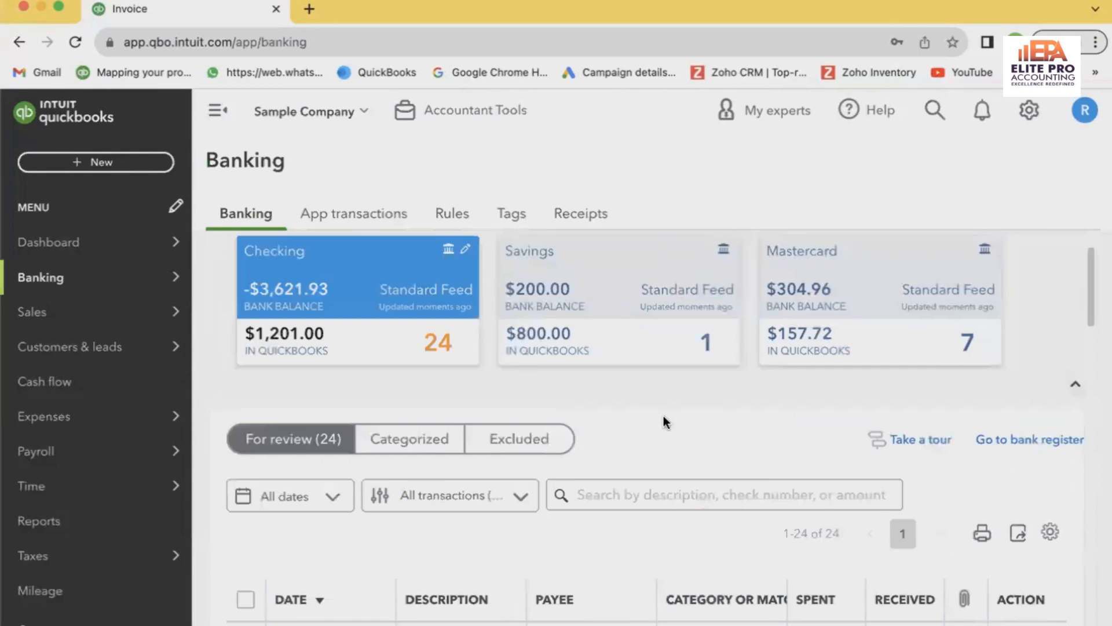
{"action": "left_click", "coordinate": [616, 298]}
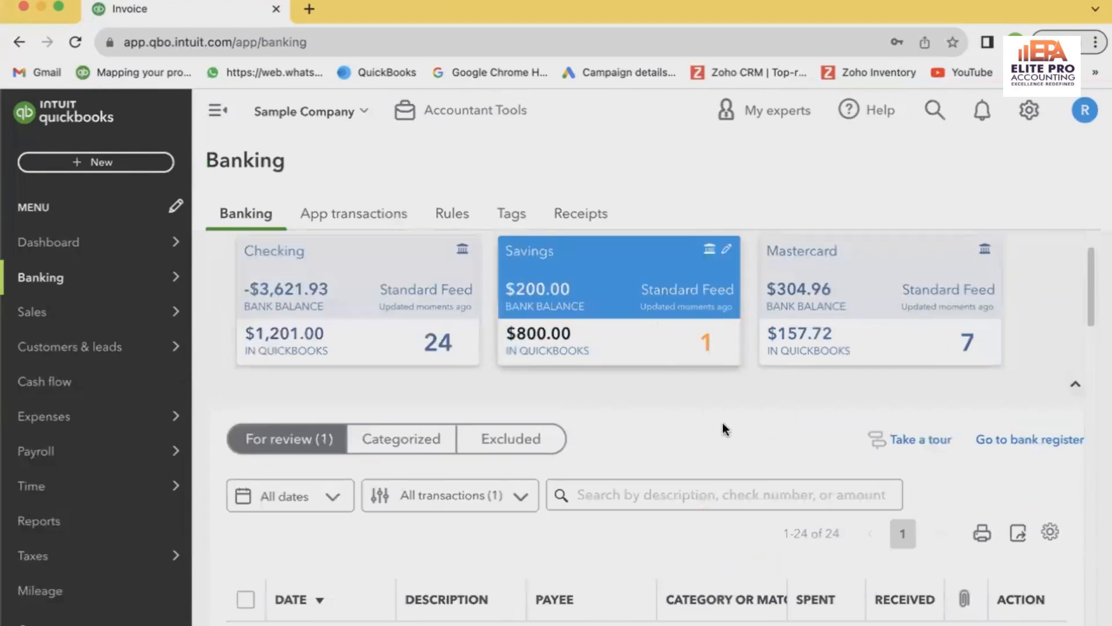
{"action": "scroll", "coordinate": [722, 429], "scroll_direction": "down", "scroll_amount": 2}
{"action": "scroll", "coordinate": [525, 278], "scroll_direction": "up", "scroll_amount": 3}
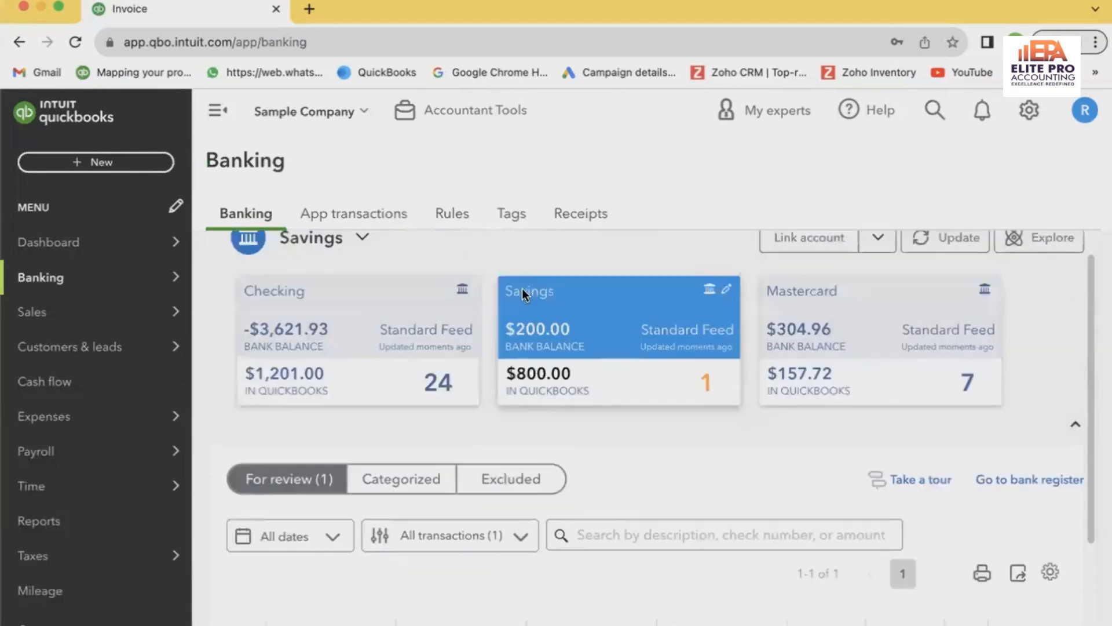
{"action": "left_click", "coordinate": [446, 327]}
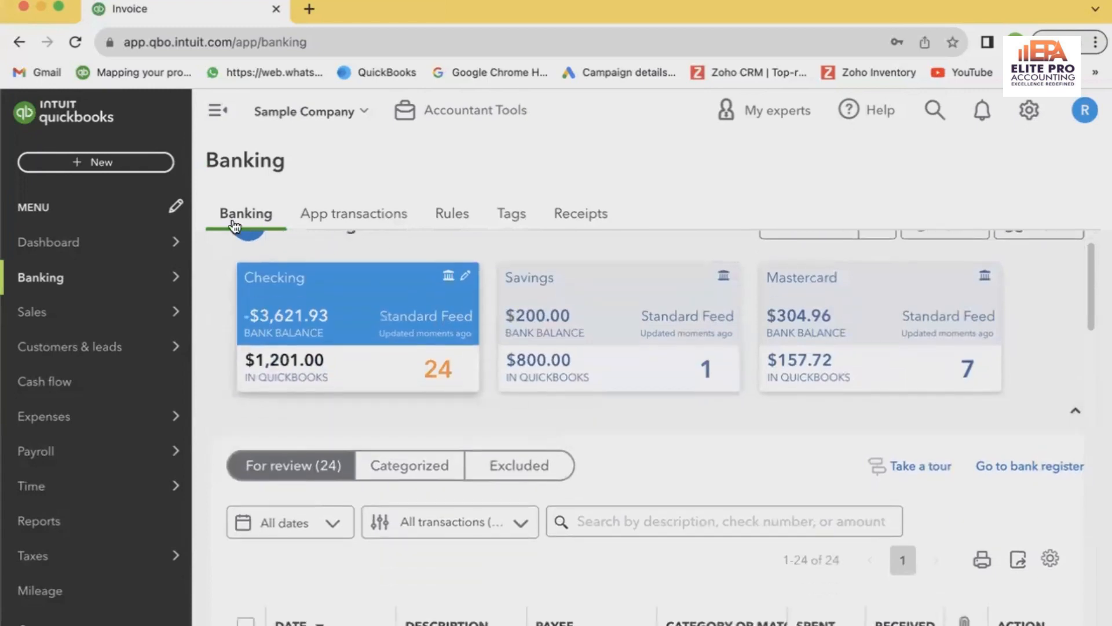
Start a new bank deposit and check which accounts it can go to, keeping Checking
{"action": "left_click", "coordinate": [152, 167]}
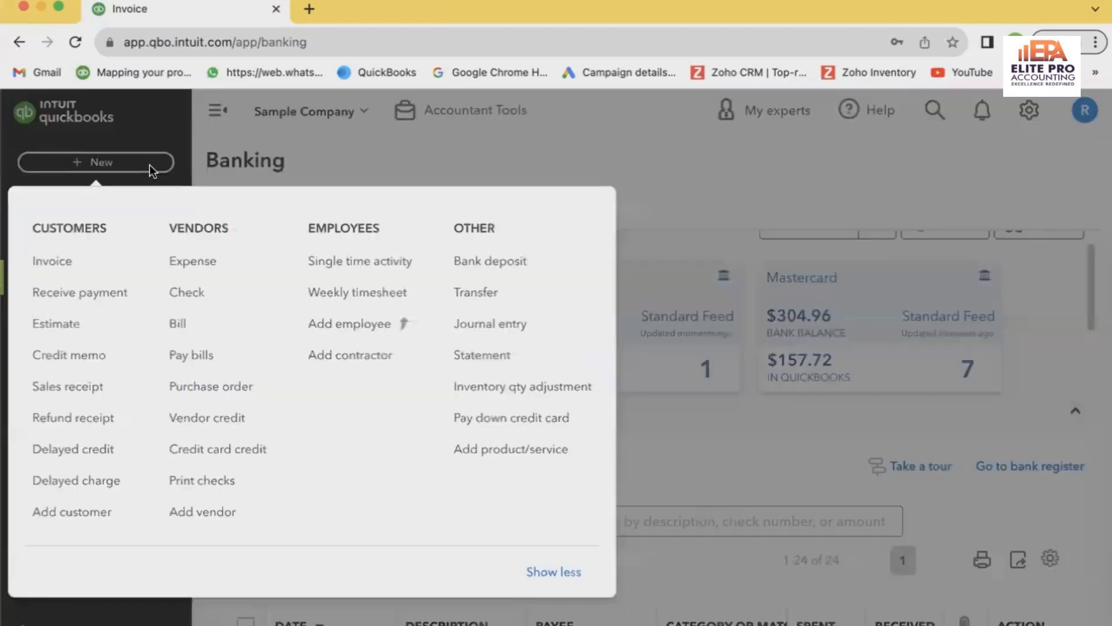
{"action": "left_click", "coordinate": [482, 262]}
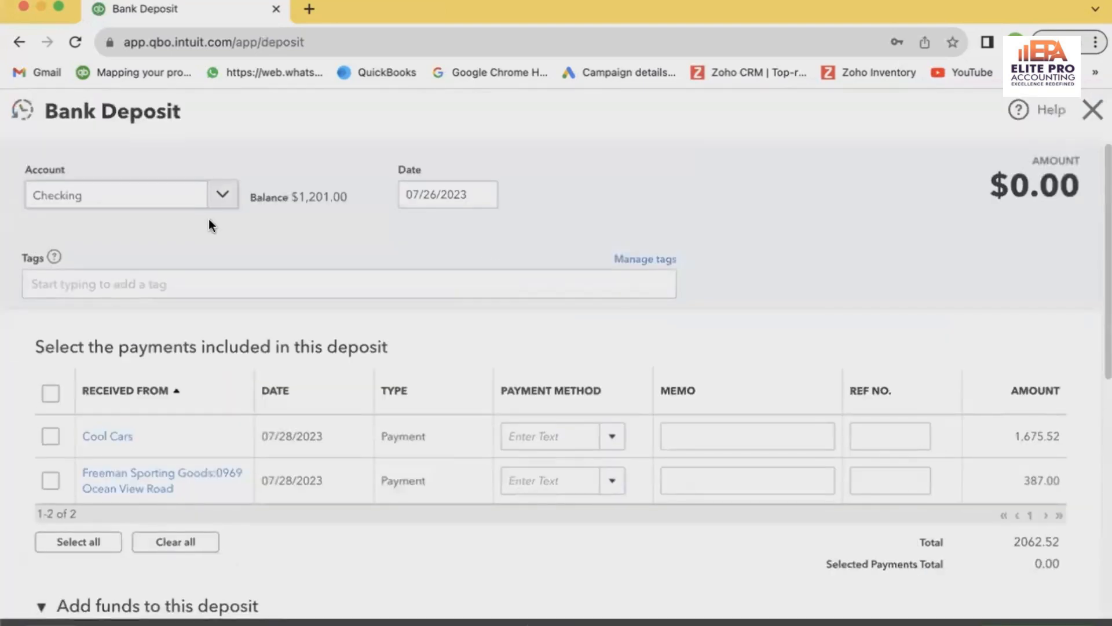
{"action": "left_click", "coordinate": [222, 197]}
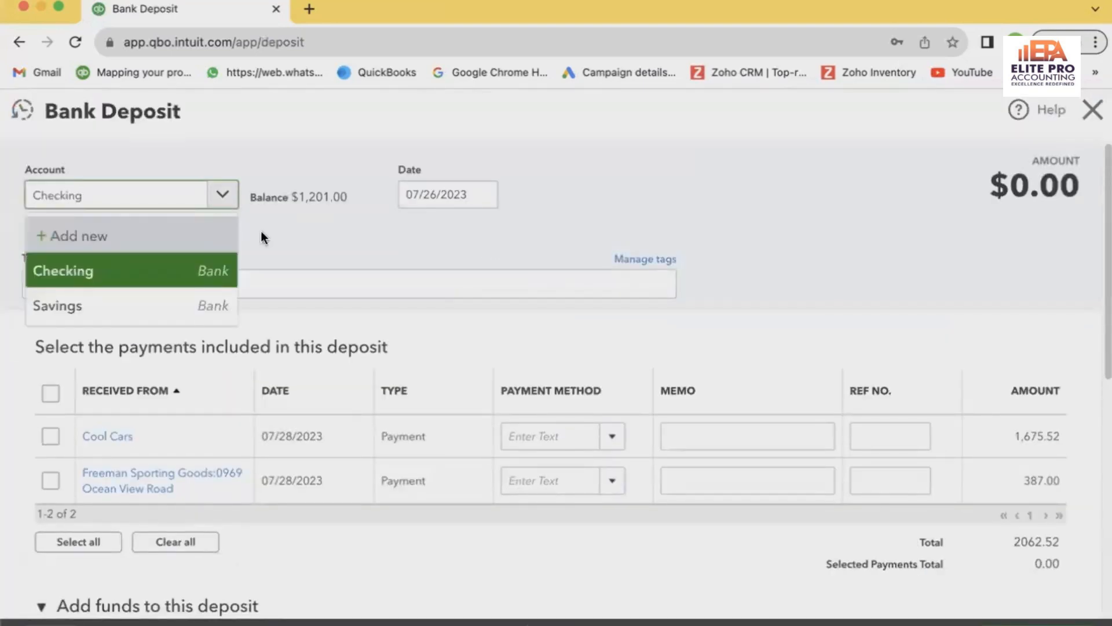
{"action": "left_click", "coordinate": [283, 246]}
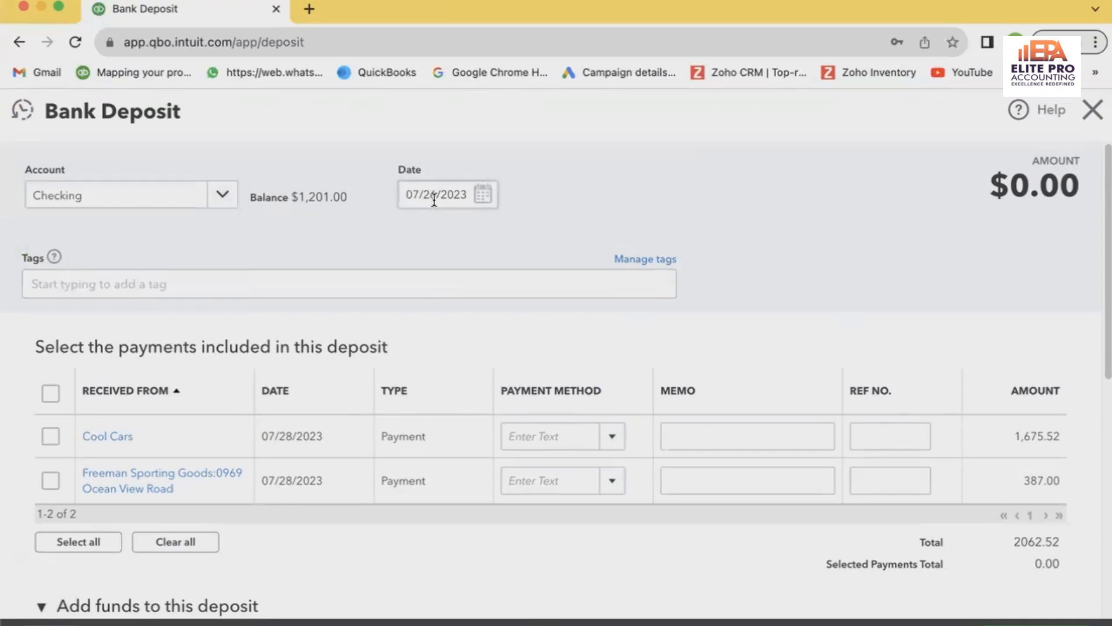
Set the bank deposit's date to 08/23/2023
{"action": "left_click", "coordinate": [489, 195]}
{"action": "left_click", "coordinate": [485, 243]}
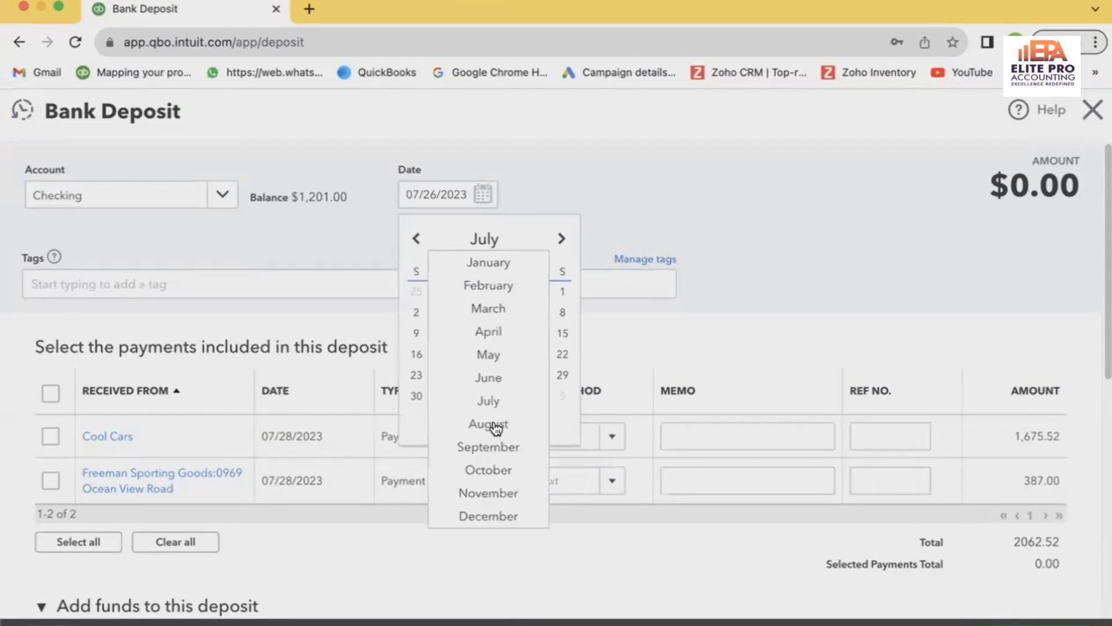
{"action": "left_click", "coordinate": [490, 424]}
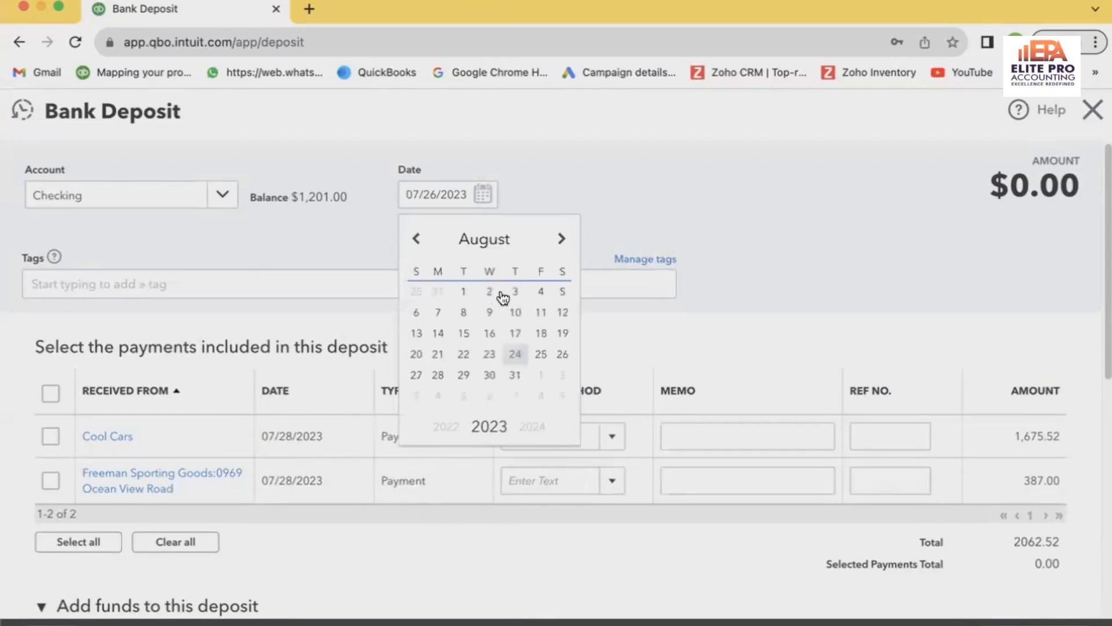
{"action": "left_click", "coordinate": [464, 312]}
{"action": "left_click", "coordinate": [486, 198]}
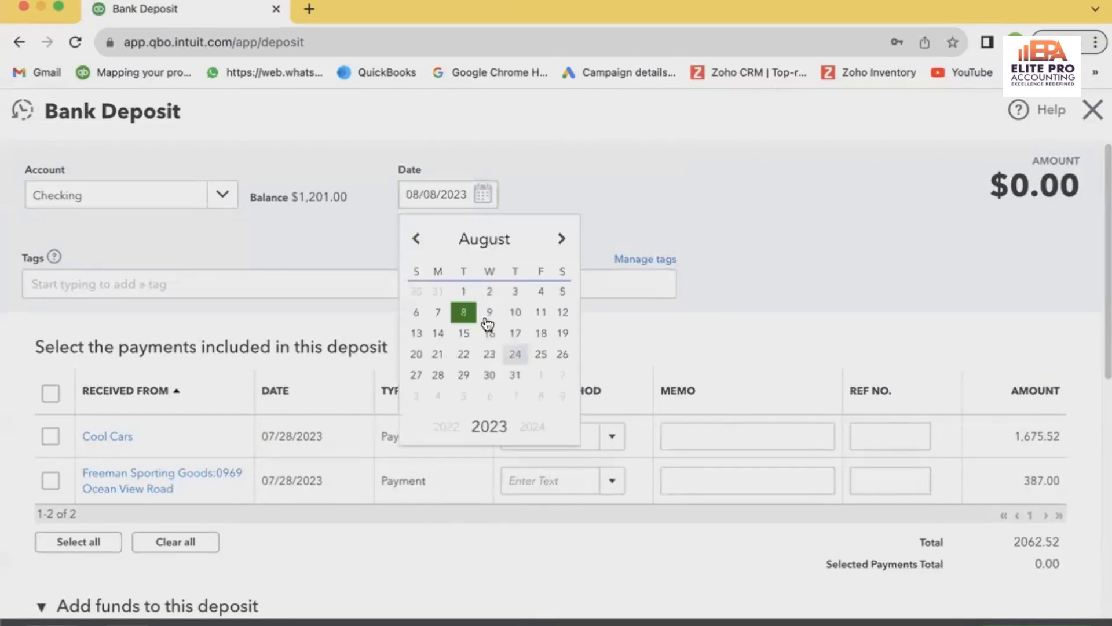
{"action": "left_click", "coordinate": [487, 354]}
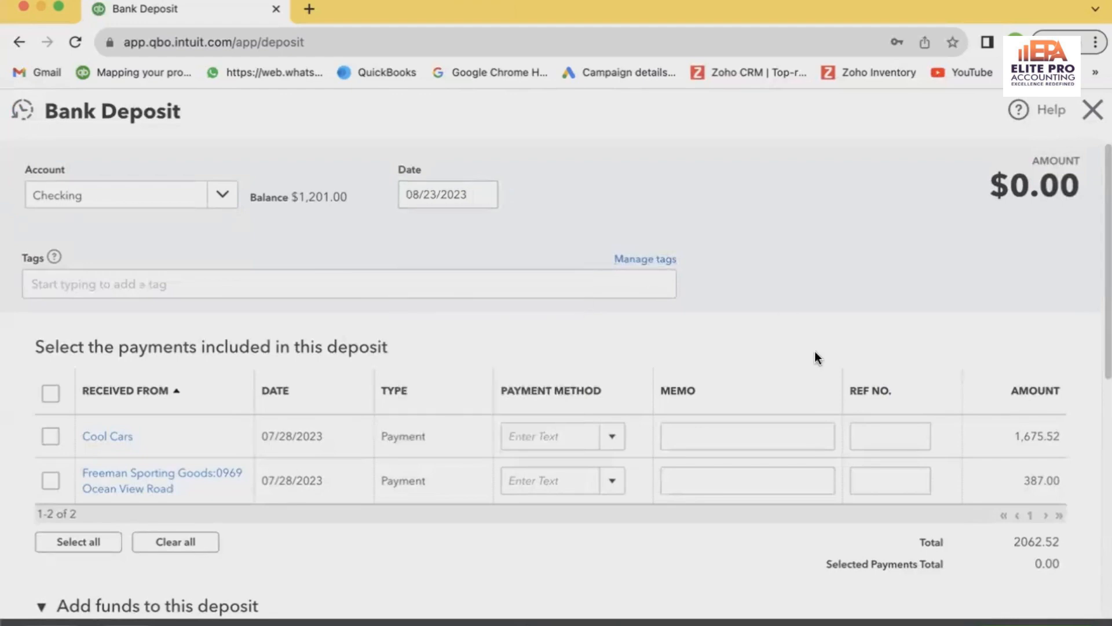
In the first line of the funds added to the deposit, enter amazon as the payer and save it as a new customer
{"action": "scroll", "coordinate": [815, 351], "scroll_direction": "down", "scroll_amount": 2}
{"action": "scroll", "coordinate": [491, 447], "scroll_direction": "down", "scroll_amount": 5}
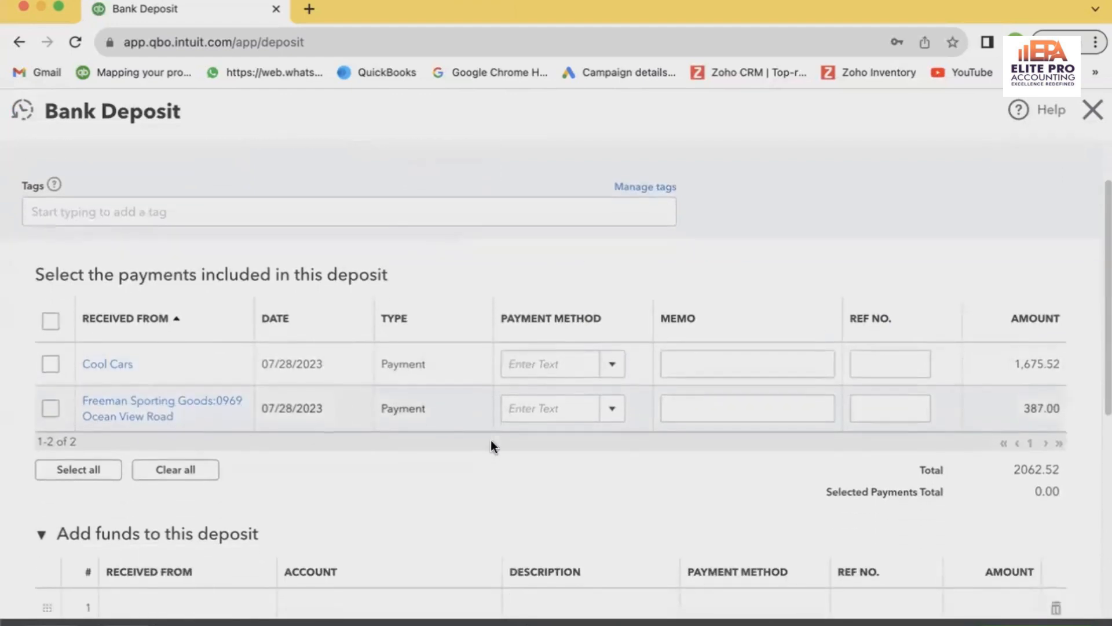
{"action": "left_click", "coordinate": [134, 415]}
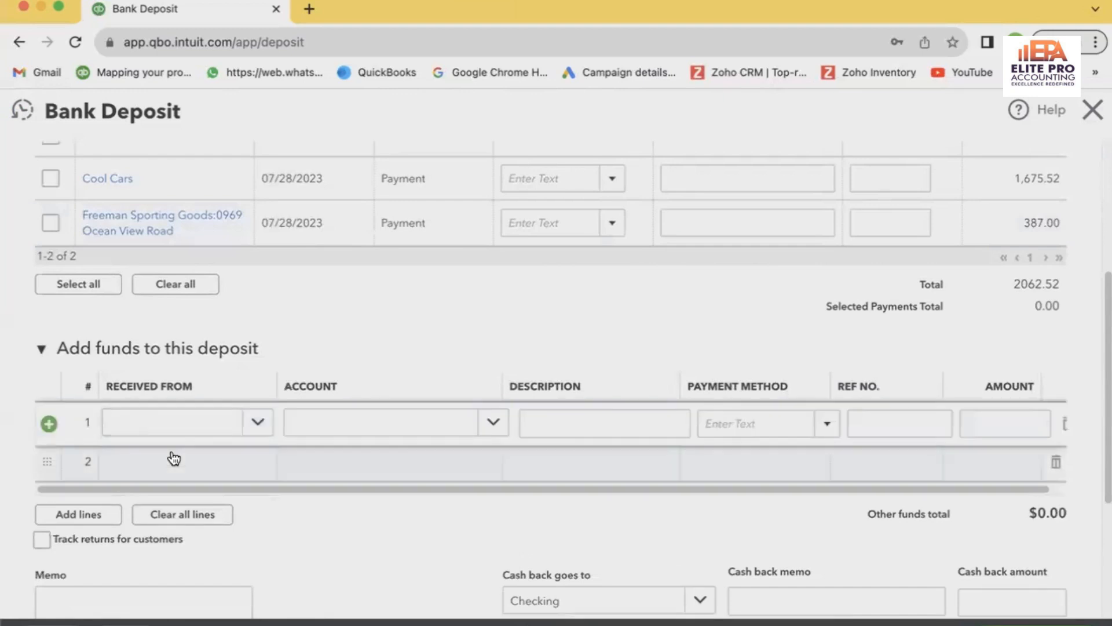
{"action": "left_click", "coordinate": [195, 421]}
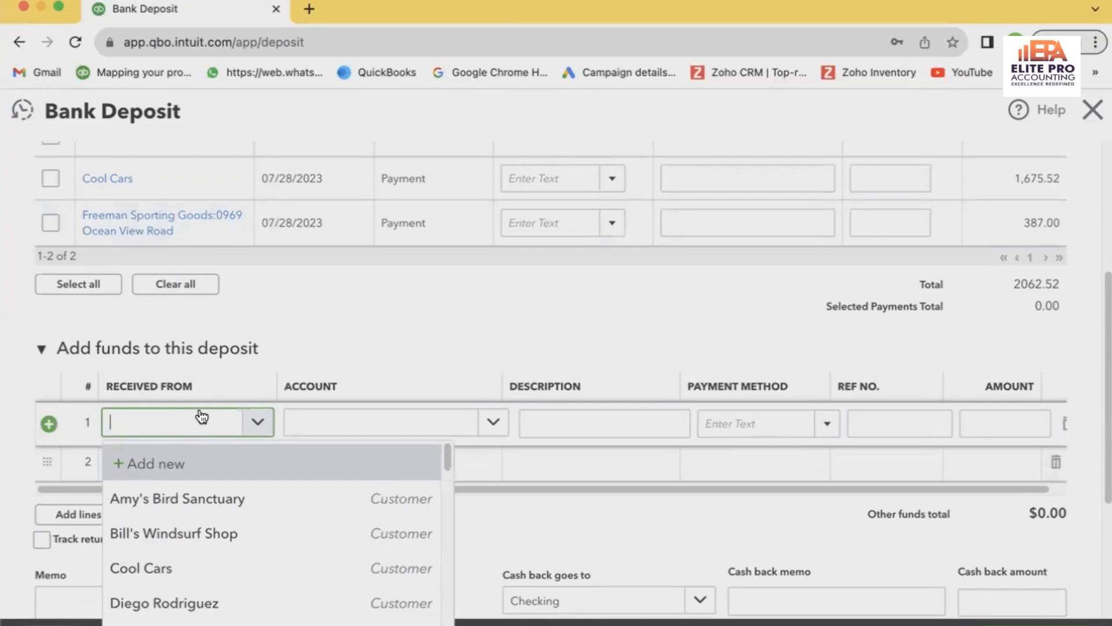
{"action": "type", "text": "amazon"}
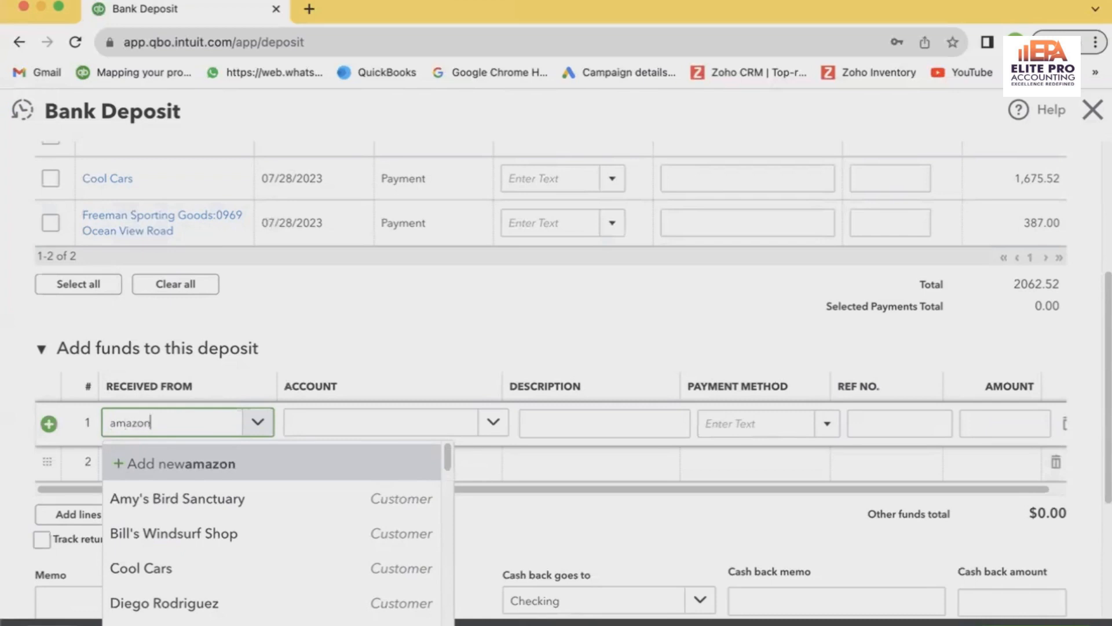
{"action": "left_click", "coordinate": [231, 465]}
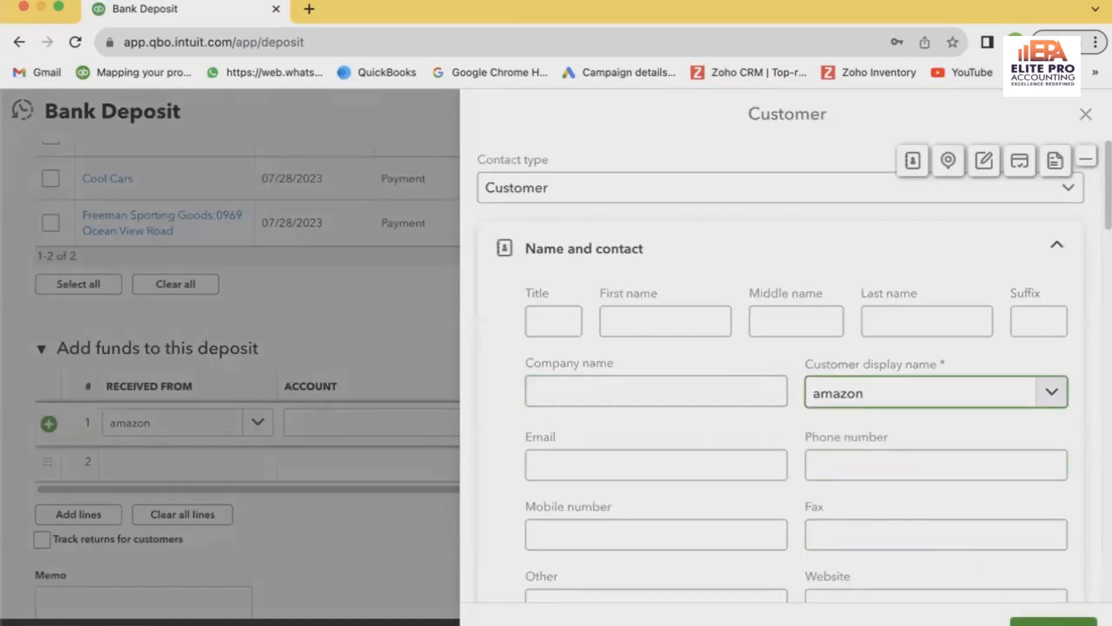
{"action": "left_click", "coordinate": [1054, 622]}
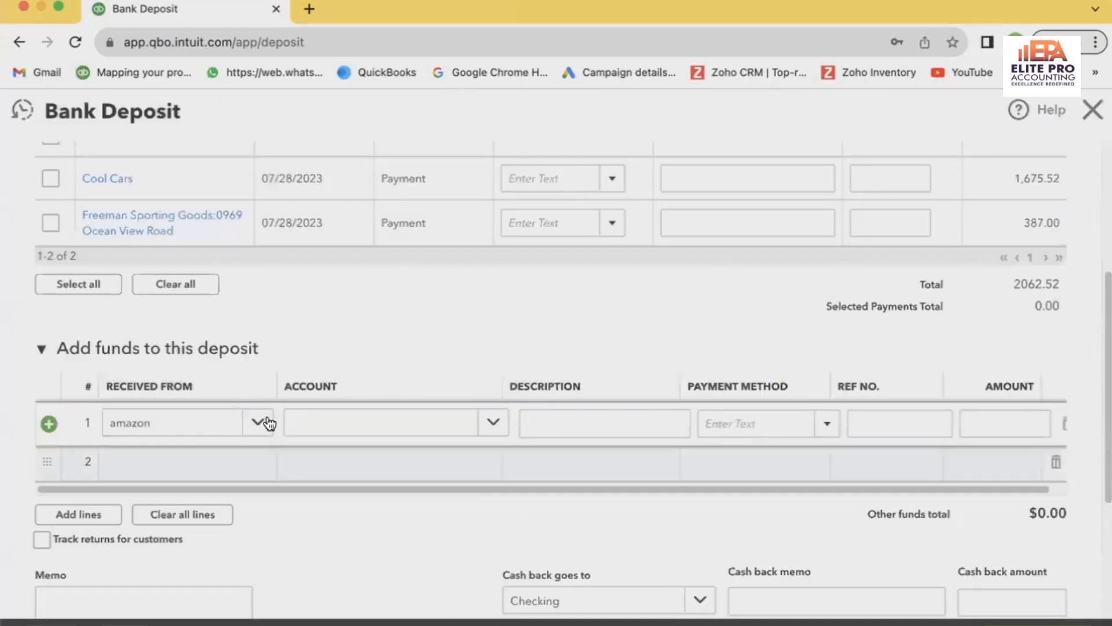
Set the amazon deposit line's account to Refunds-Allowances
{"action": "left_click", "coordinate": [312, 424]}
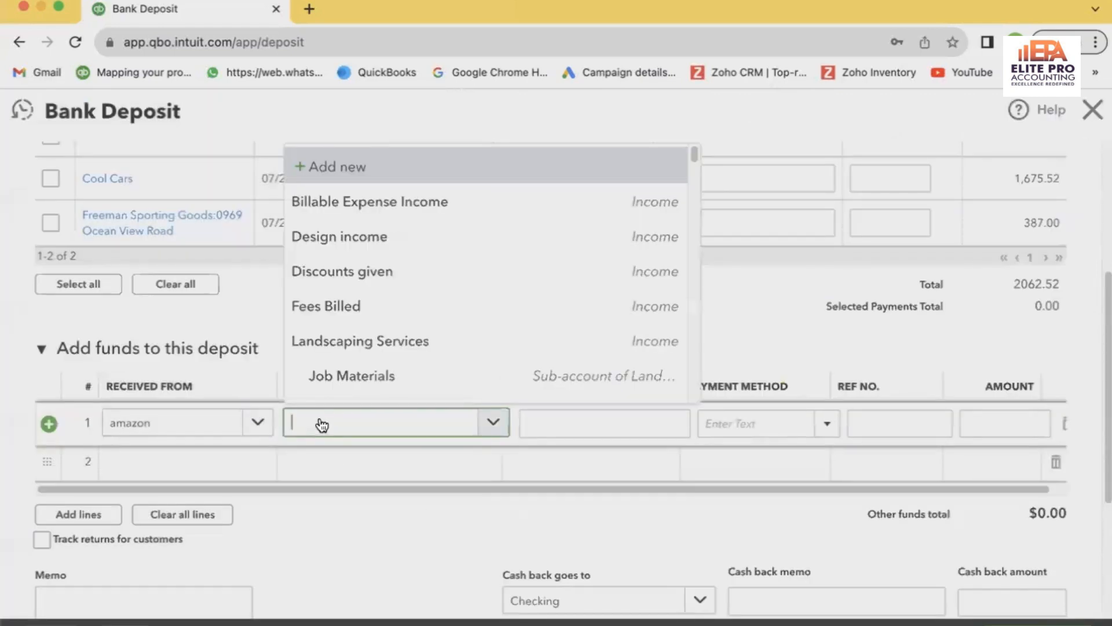
{"action": "left_click", "coordinate": [322, 425]}
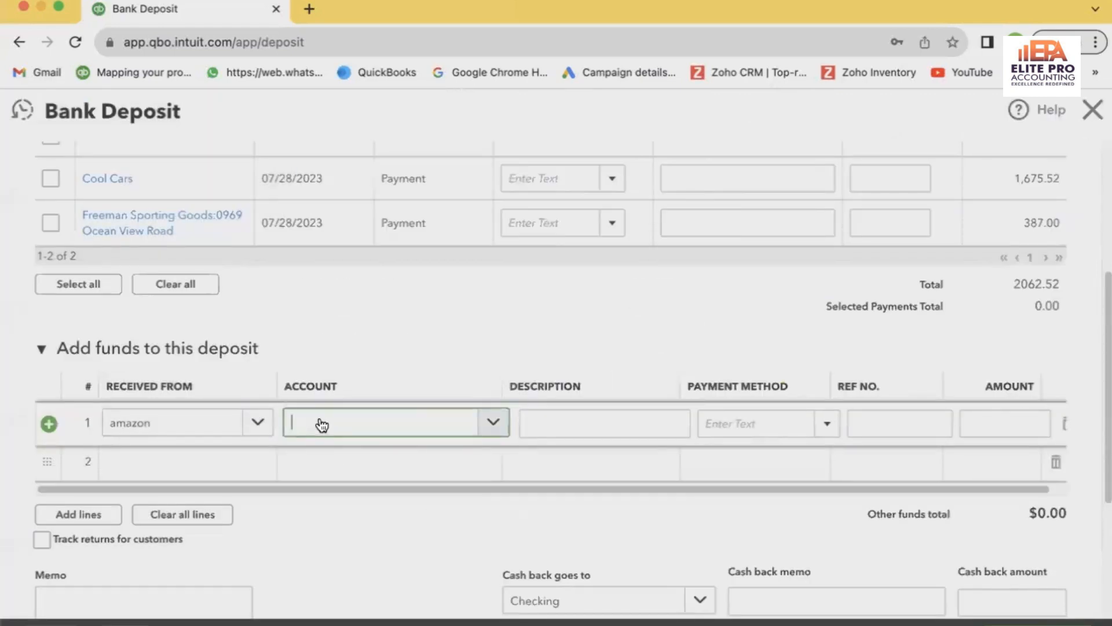
{"action": "left_click", "coordinate": [322, 425]}
{"action": "type", "text": "refund"}
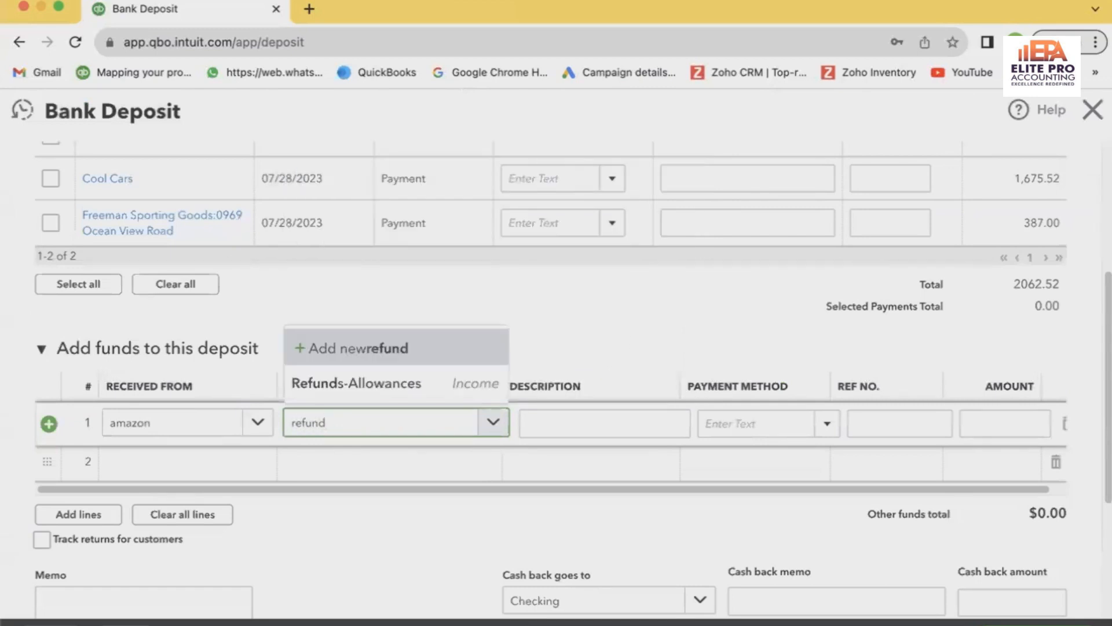
{"action": "key", "text": "Down"}
{"action": "key", "text": "Down"}
{"action": "key", "text": "Return"}
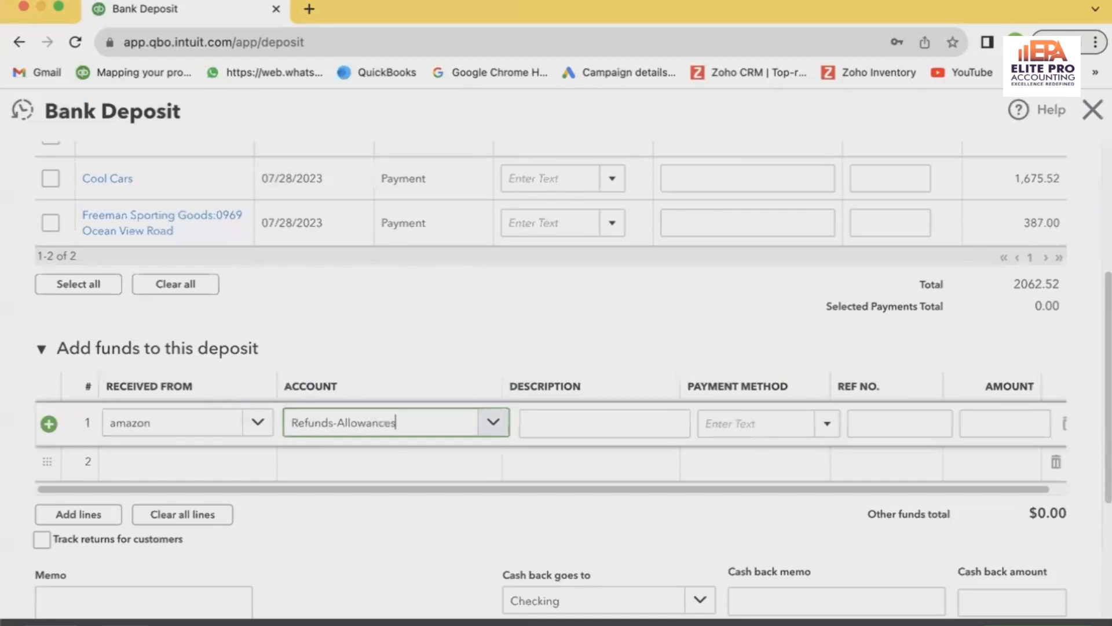
Enter an amount of 10.00 for the amazon refund line and save the bank deposit
{"action": "key", "text": "Tab"}
{"action": "key", "text": "Tab"}
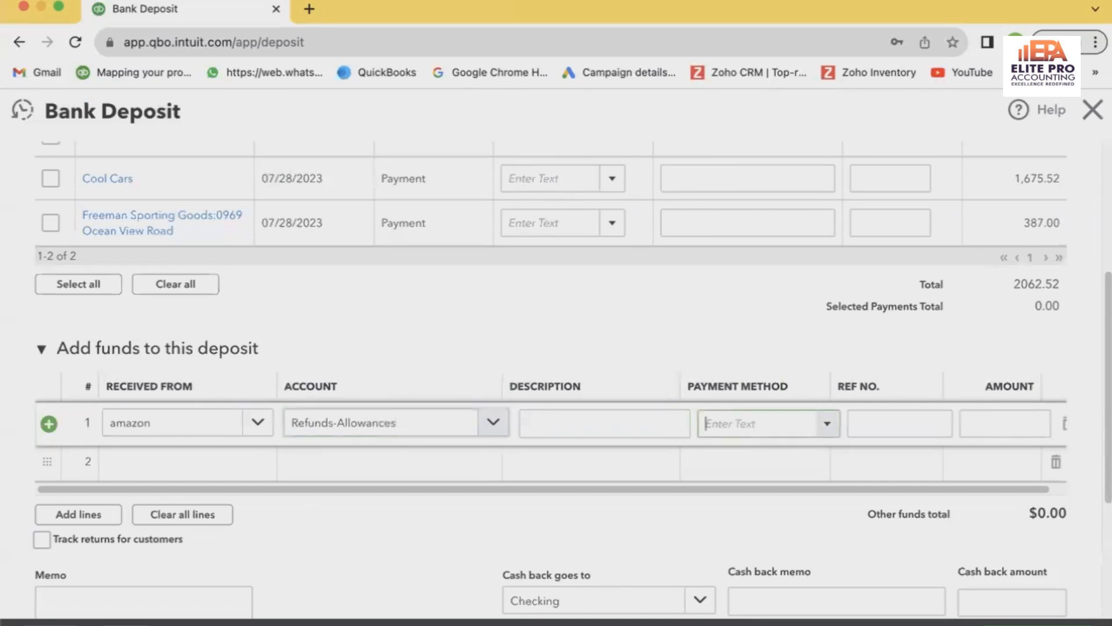
{"action": "key", "text": "Tab"}
{"action": "key", "text": "Tab"}
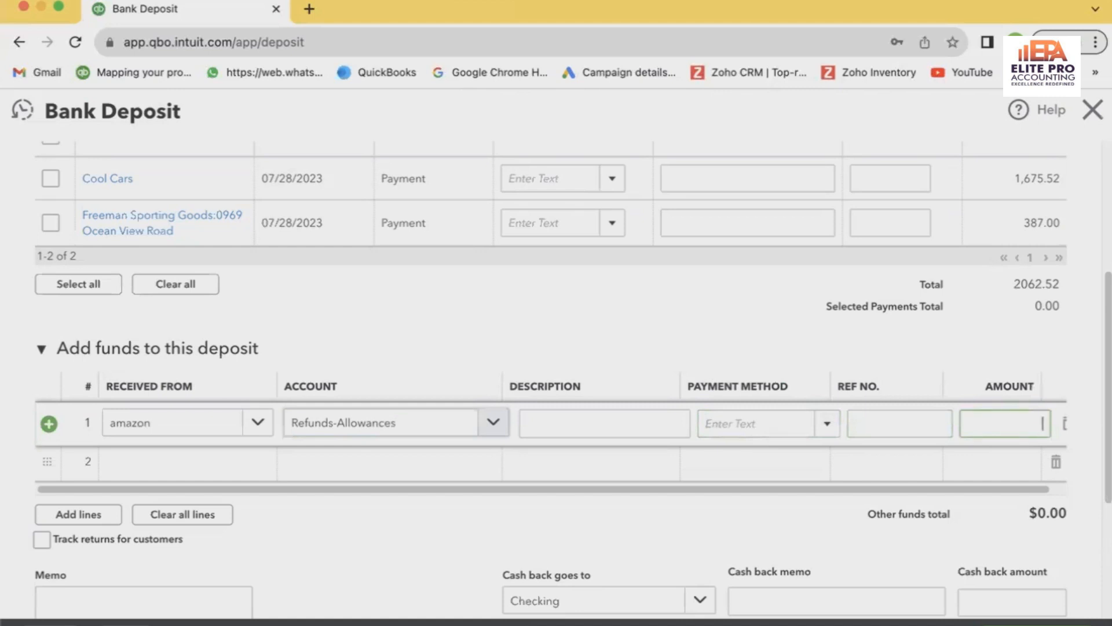
{"action": "type", "text": "10"}
{"action": "key", "text": "Tab"}
{"action": "scroll", "coordinate": [592, 545], "scroll_direction": "down", "scroll_amount": 1}
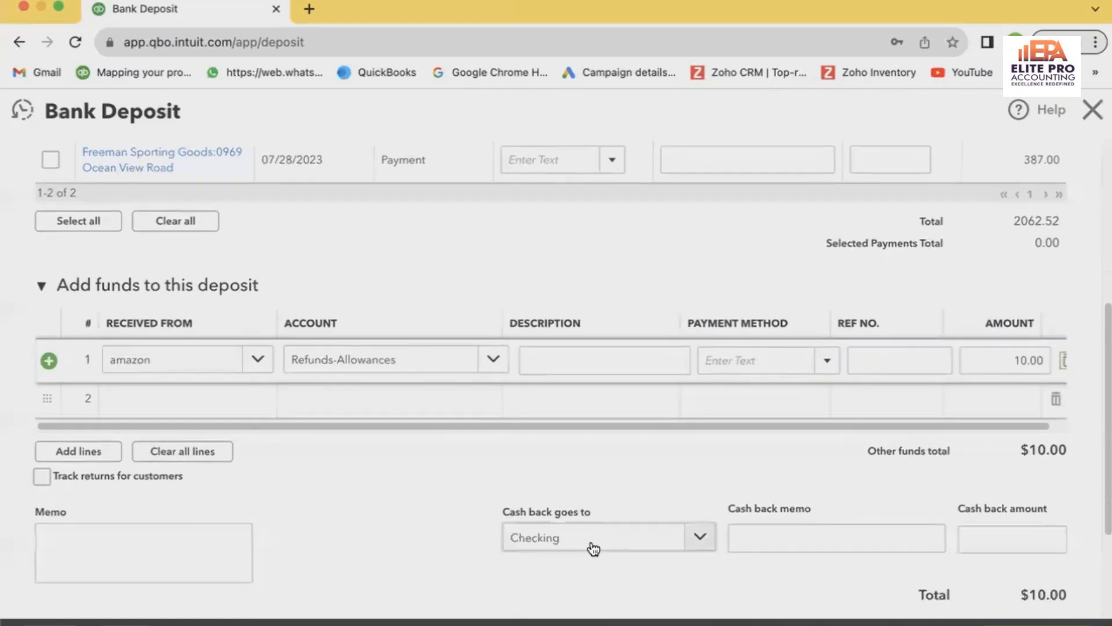
{"action": "scroll", "coordinate": [593, 547], "scroll_direction": "down", "scroll_amount": 1}
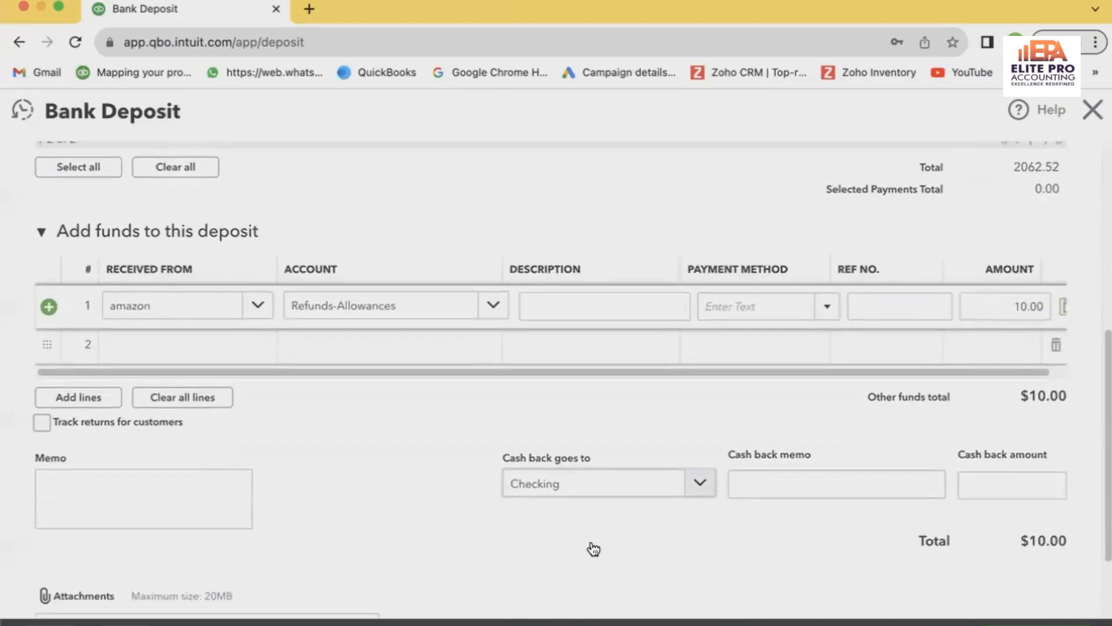
{"action": "left_click", "coordinate": [673, 544]}
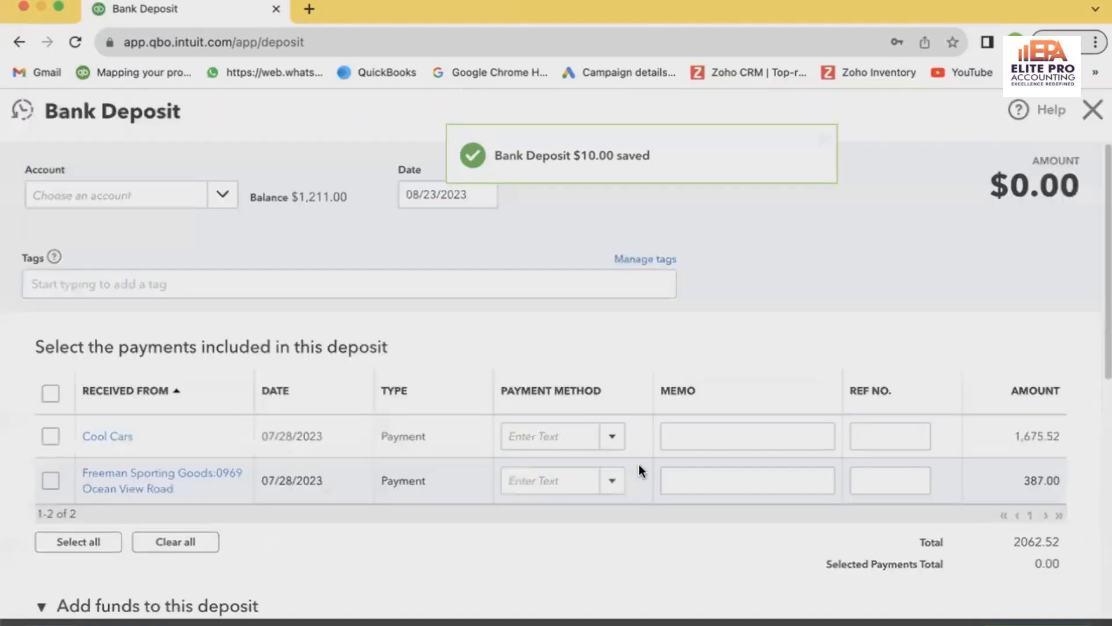
Close the bank deposit form and look through the Checking transactions awaiting review
{"action": "left_click", "coordinate": [1093, 110]}
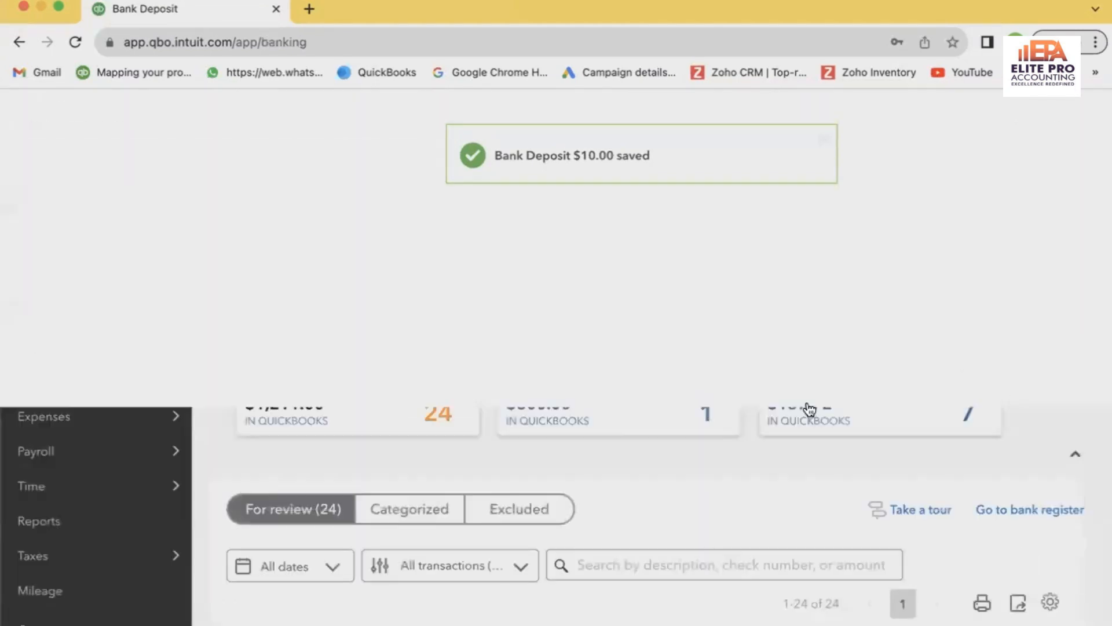
{"action": "scroll", "coordinate": [684, 487], "scroll_direction": "down", "scroll_amount": 10}
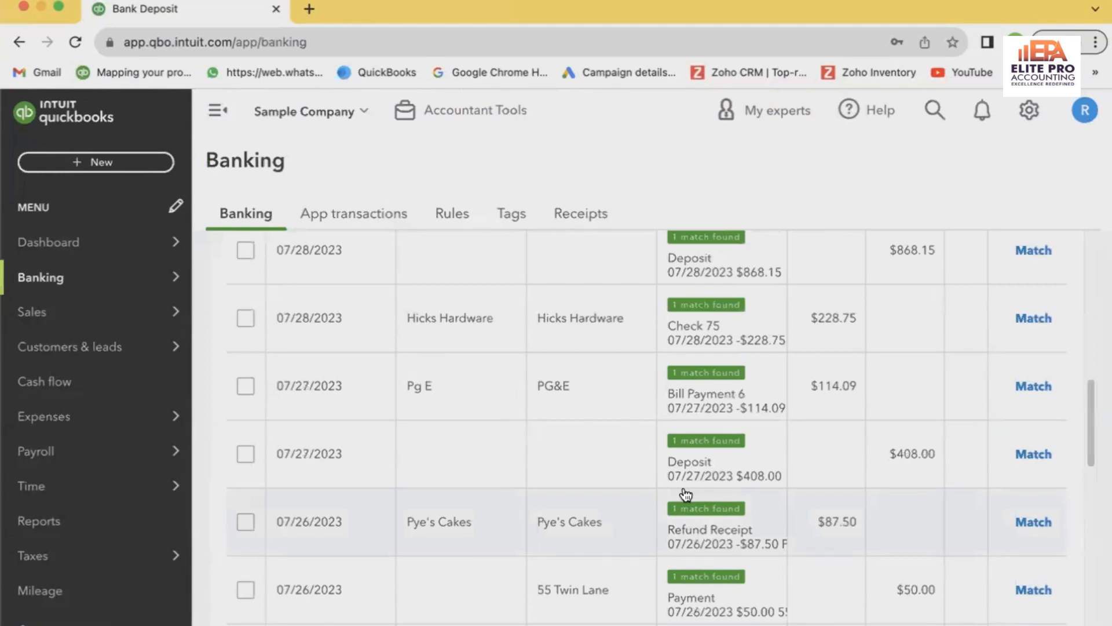
{"action": "scroll", "coordinate": [685, 494], "scroll_direction": "up", "scroll_amount": 4}
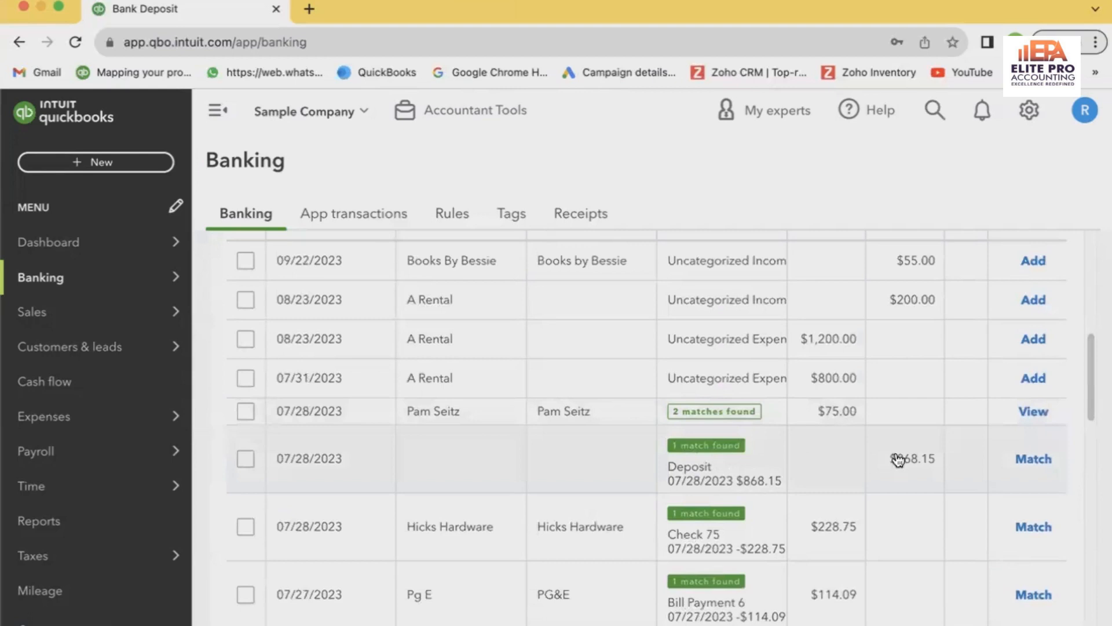
{"action": "scroll", "coordinate": [933, 476], "scroll_direction": "up", "scroll_amount": 1}
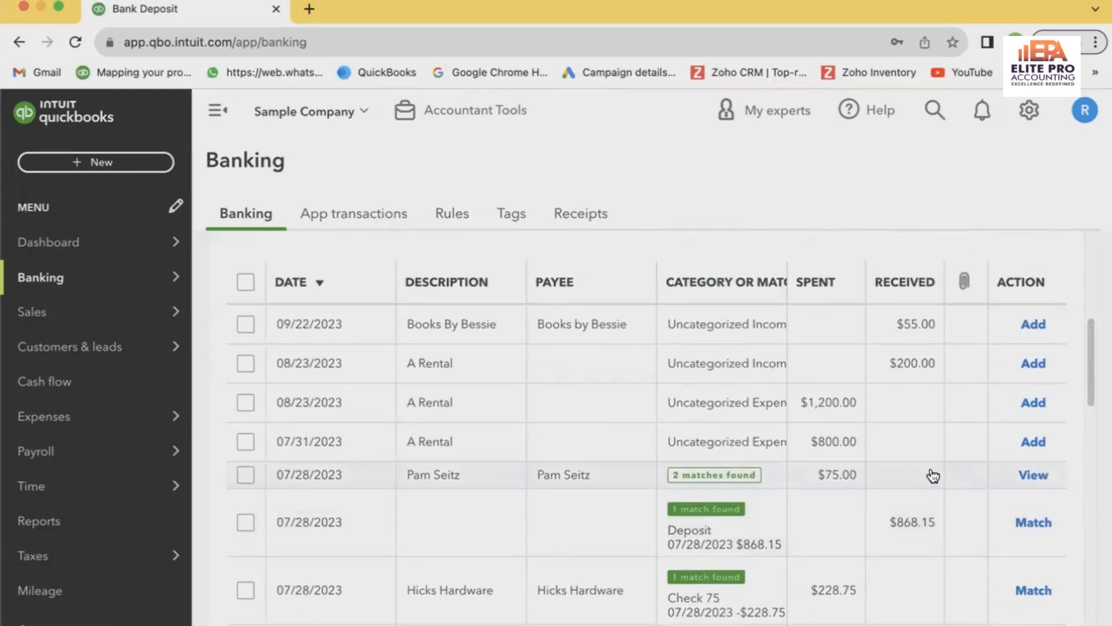
{"action": "scroll", "coordinate": [933, 476], "scroll_direction": "up", "scroll_amount": 5}
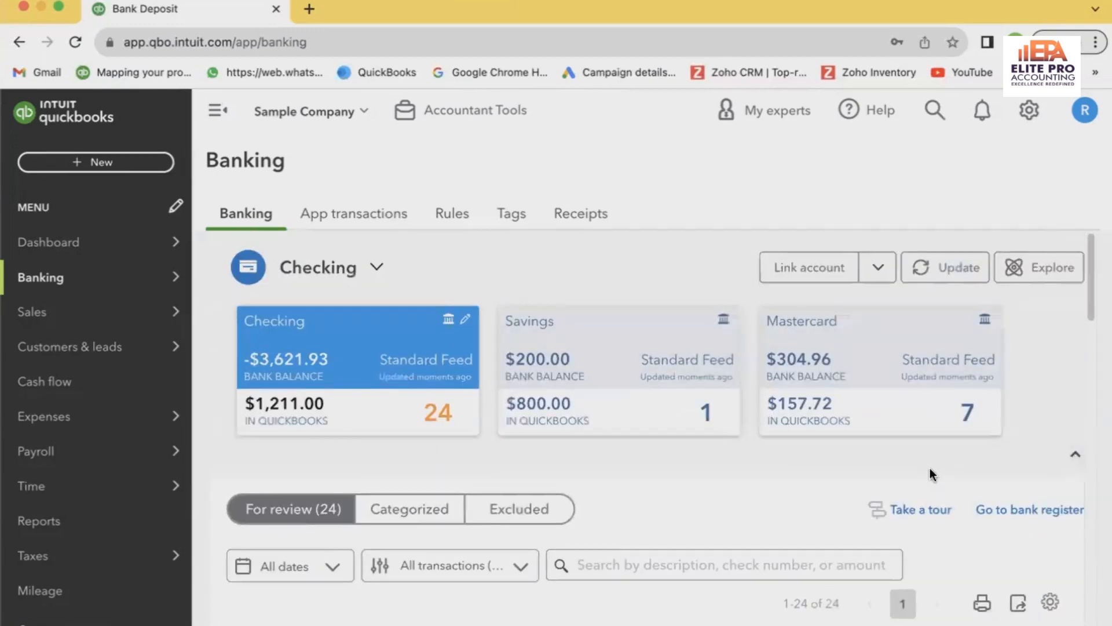
{"action": "scroll", "coordinate": [930, 471], "scroll_direction": "down", "scroll_amount": 5}
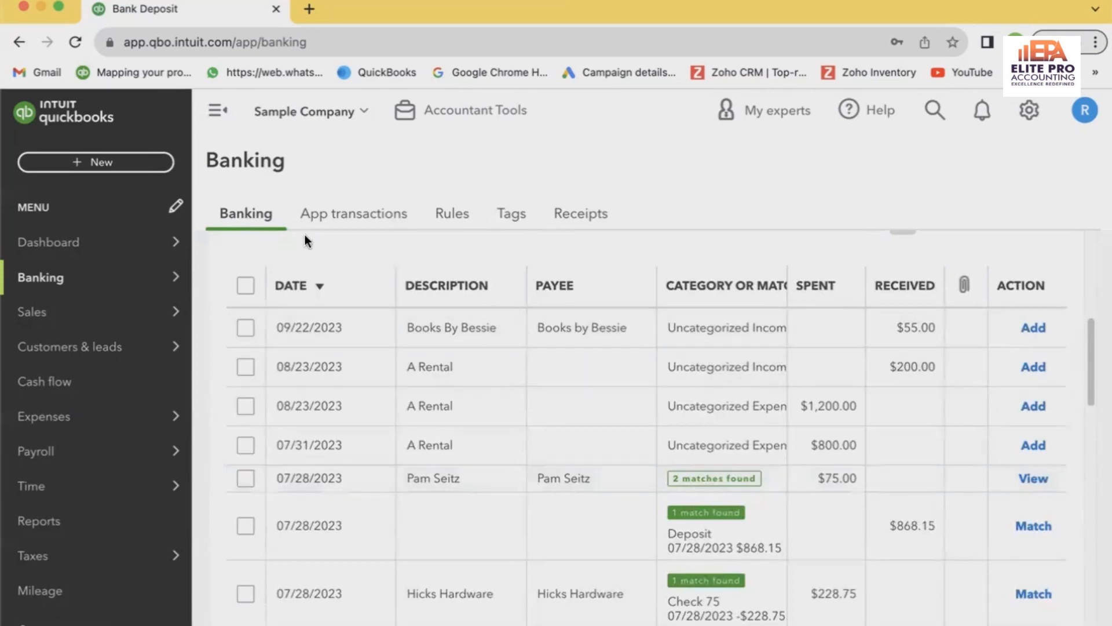
Find the 08/23/2023 amazon deposit for $10.00 among the recent transactions and reopen it at its added funds line
{"action": "left_click", "coordinate": [932, 113]}
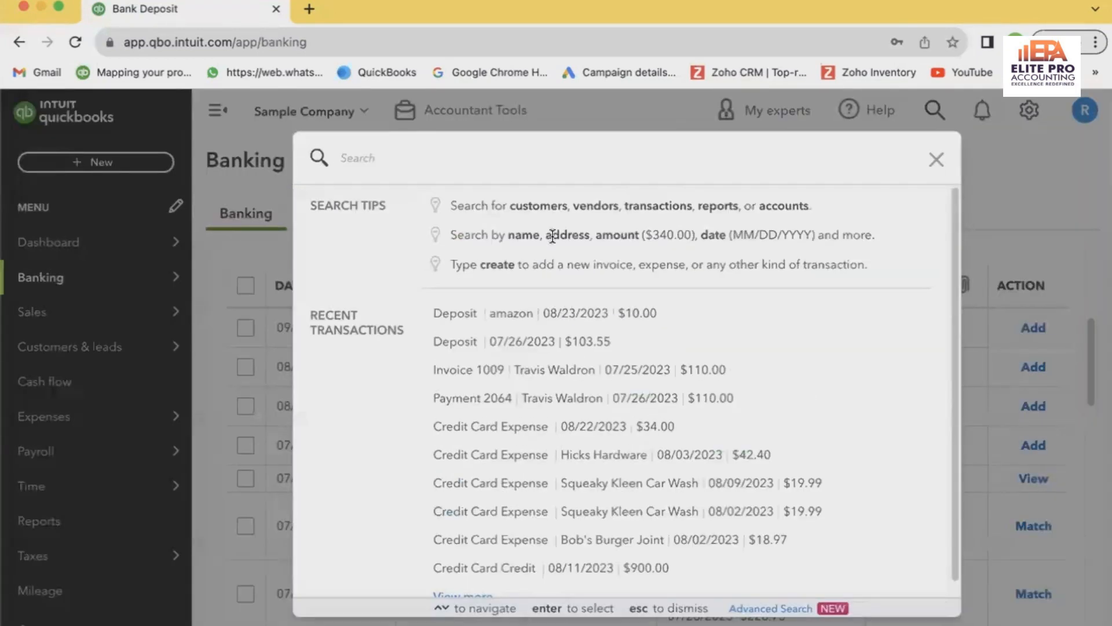
{"action": "left_click", "coordinate": [556, 315]}
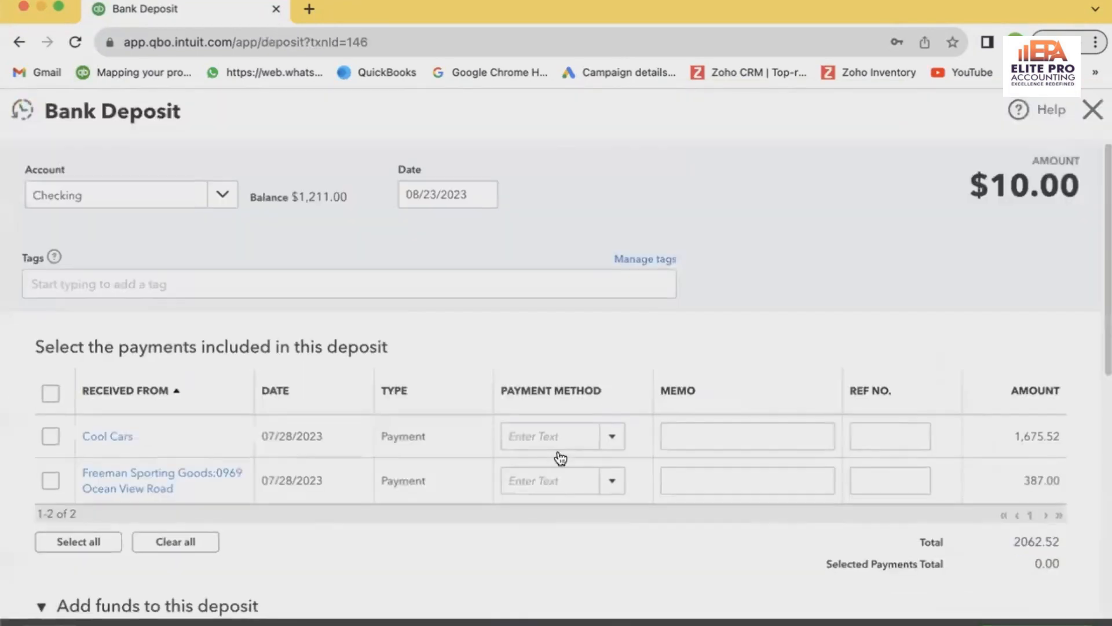
{"action": "scroll", "coordinate": [498, 464], "scroll_direction": "down", "scroll_amount": 10}
{"action": "scroll", "coordinate": [521, 394], "scroll_direction": "up", "scroll_amount": 2}
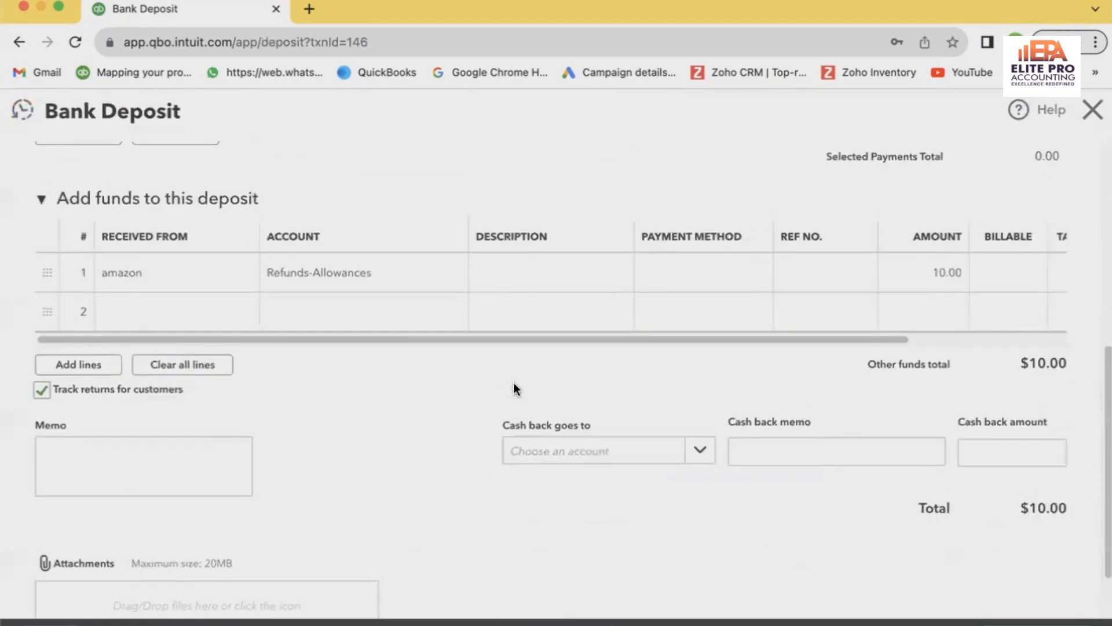
Change the amazon deposit line's account to Miscellaneous, then save and close the bank deposit
{"action": "left_click", "coordinate": [371, 275]}
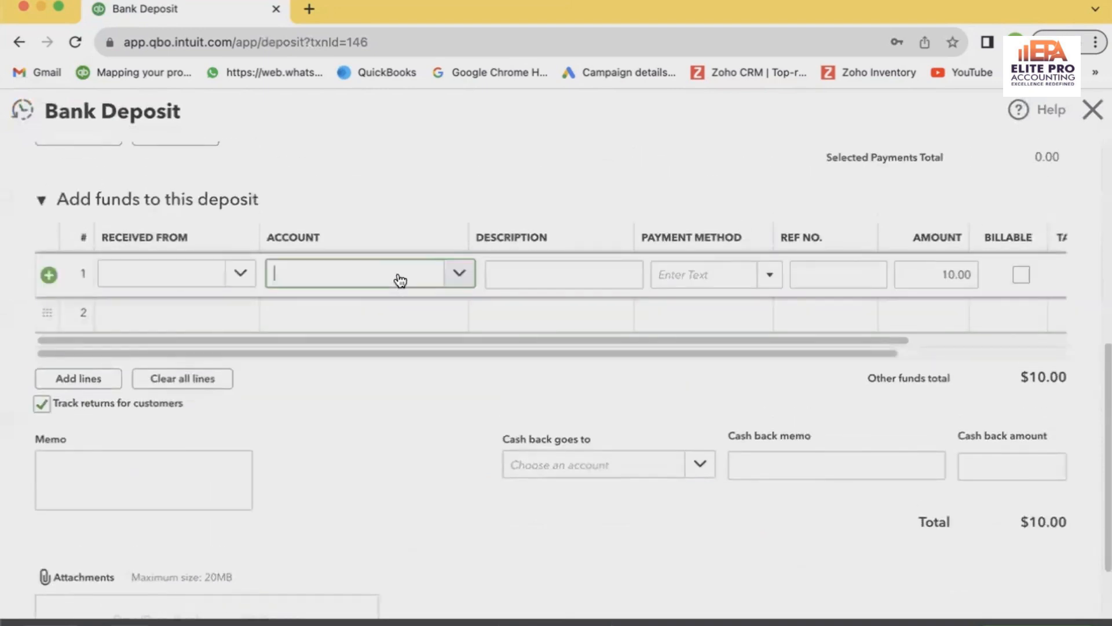
{"action": "key", "text": "BackSpace"}
{"action": "key", "text": "BackSpace"}
{"action": "key", "text": "BackSpace"}
{"action": "key", "text": "BackSpace"}
{"action": "key", "text": "BackSpace"}
{"action": "key", "text": "BackSpace"}
{"action": "key", "text": "BackSpace"}
{"action": "key", "text": "BackSpace"}
{"action": "key", "text": "BackSpace"}
{"action": "key", "text": "BackSpace"}
{"action": "key", "text": "BackSpace"}
{"action": "key", "text": "BackSpace"}
{"action": "key", "text": "BackSpace"}
{"action": "key", "text": "BackSpace"}
{"action": "key", "text": "BackSpace"}
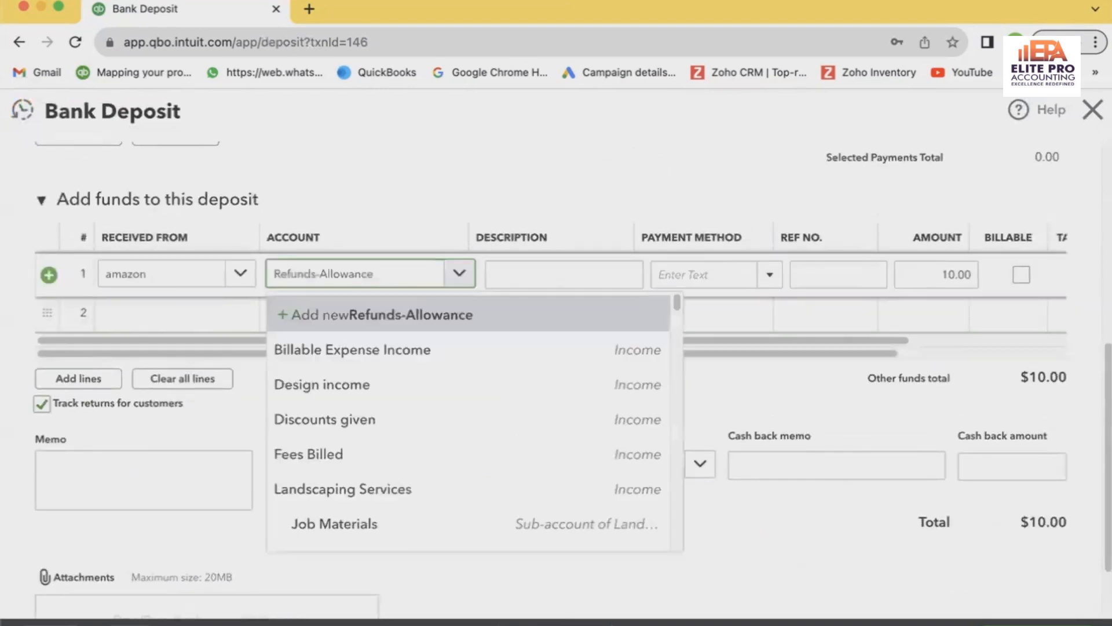
{"action": "key", "text": "BackSpace"}
{"action": "key", "text": "BackSpace"}
{"action": "key", "text": "BackSpace"}
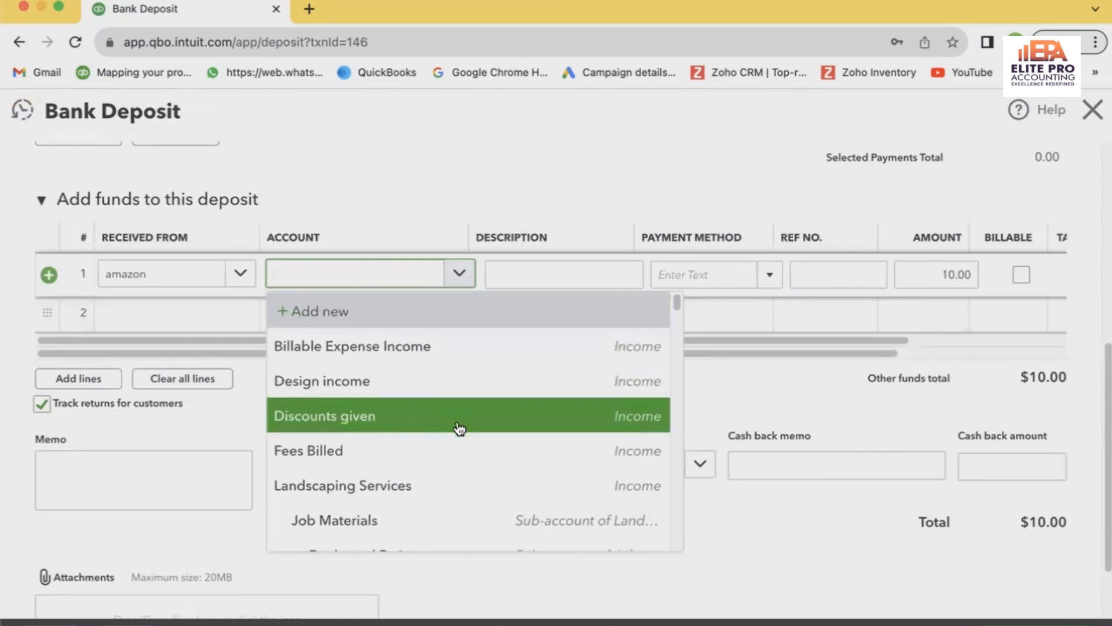
{"action": "scroll", "coordinate": [458, 443], "scroll_direction": "down", "scroll_amount": 5}
{"action": "scroll", "coordinate": [459, 450], "scroll_direction": "up", "scroll_amount": 10}
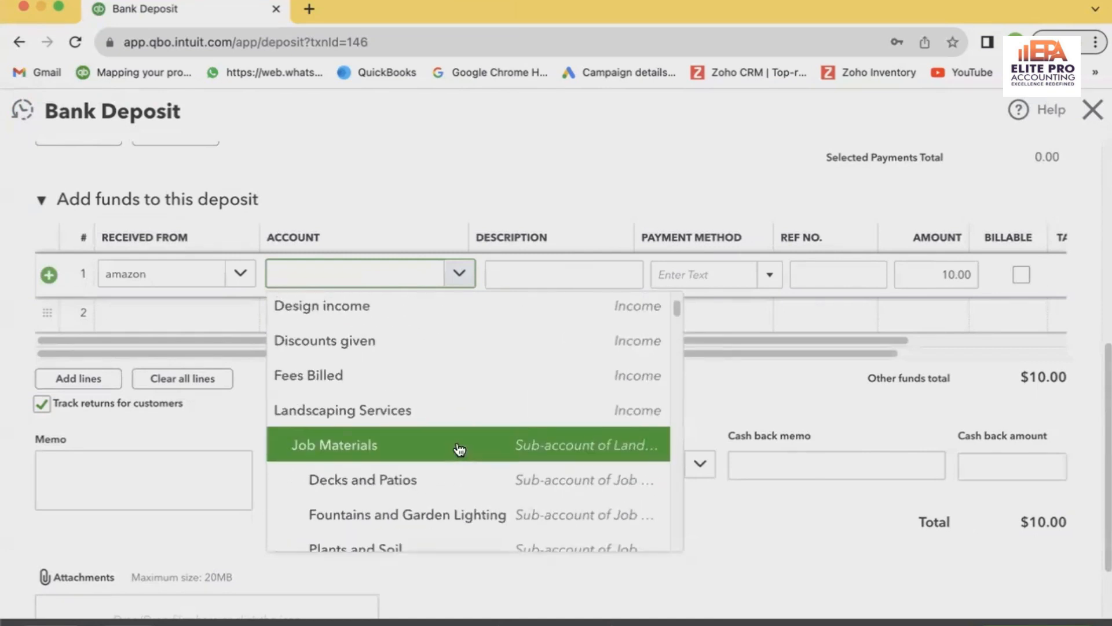
{"action": "scroll", "coordinate": [459, 450], "scroll_direction": "down", "scroll_amount": 5}
{"action": "scroll", "coordinate": [459, 449], "scroll_direction": "up", "scroll_amount": 2}
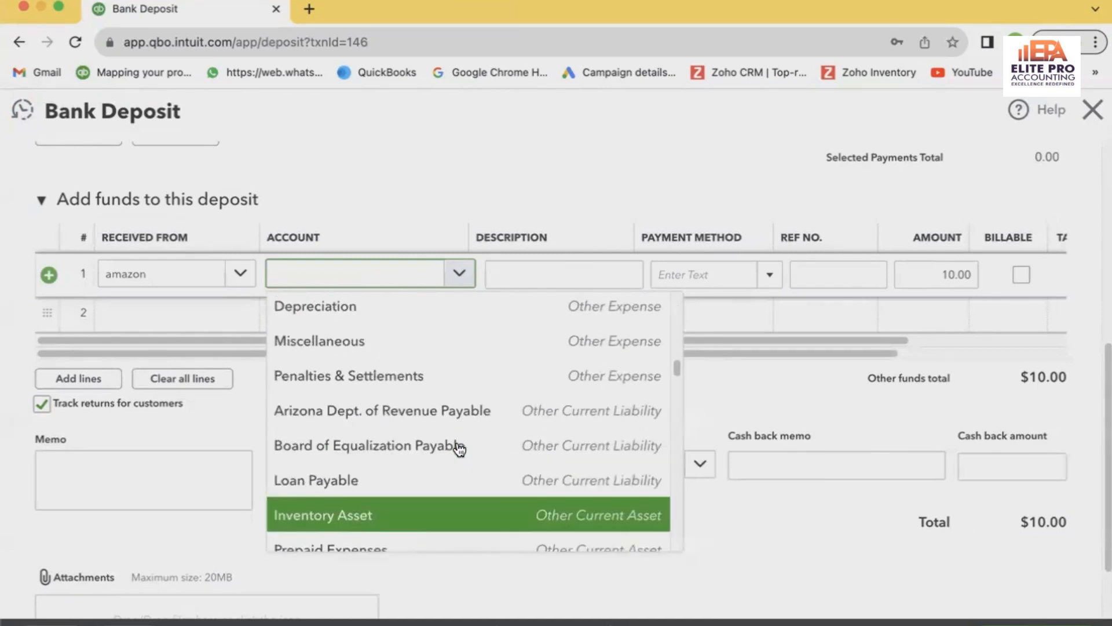
{"action": "left_click", "coordinate": [445, 345]}
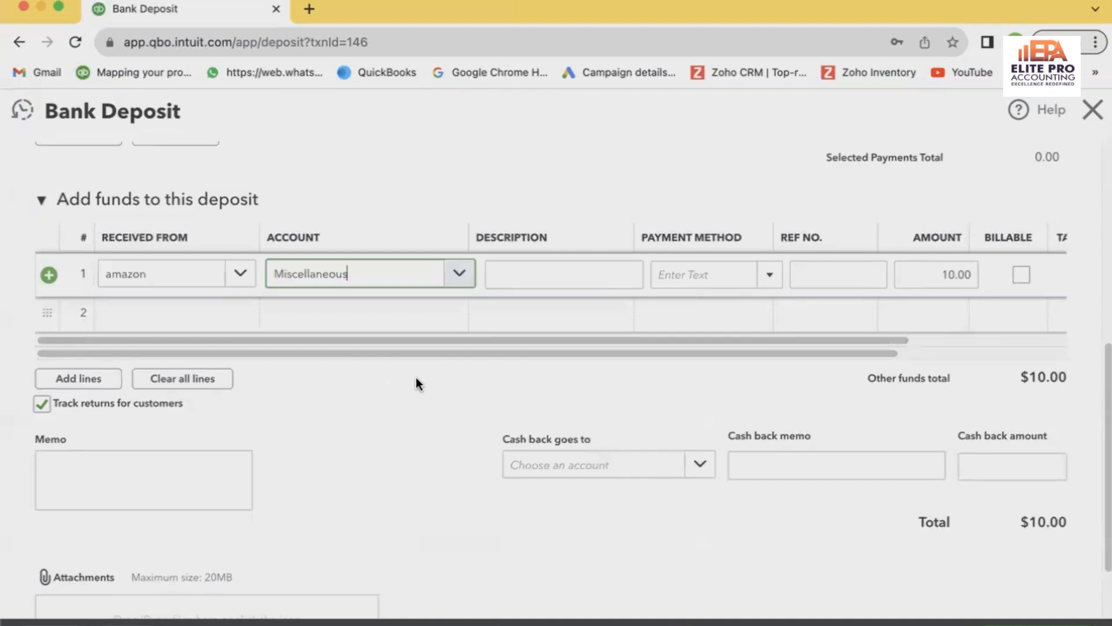
{"action": "left_click", "coordinate": [1023, 624]}
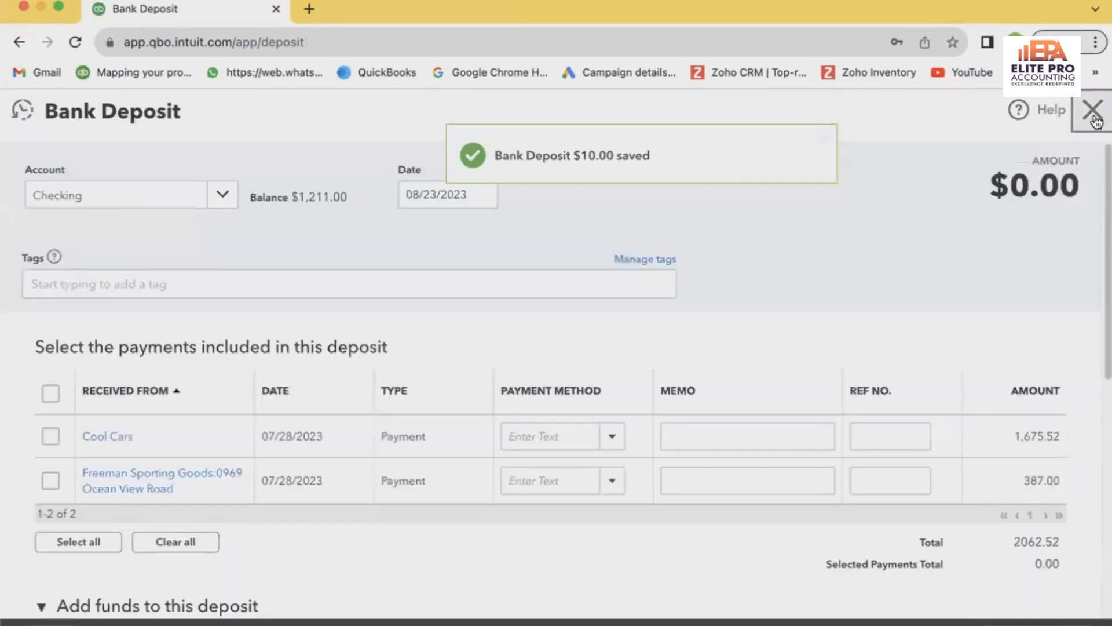
{"action": "left_click", "coordinate": [1094, 112]}
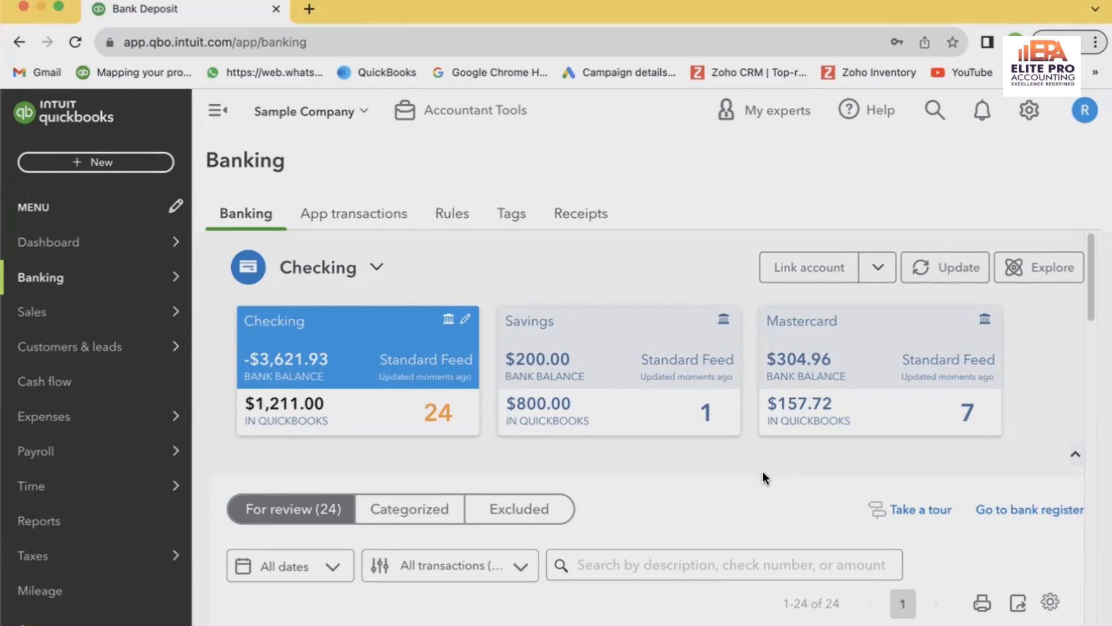
Review the Checking transactions awaiting review with their suggested matches, and check where a bank deposit can be created
{"action": "scroll", "coordinate": [765, 474], "scroll_direction": "down", "scroll_amount": 10}
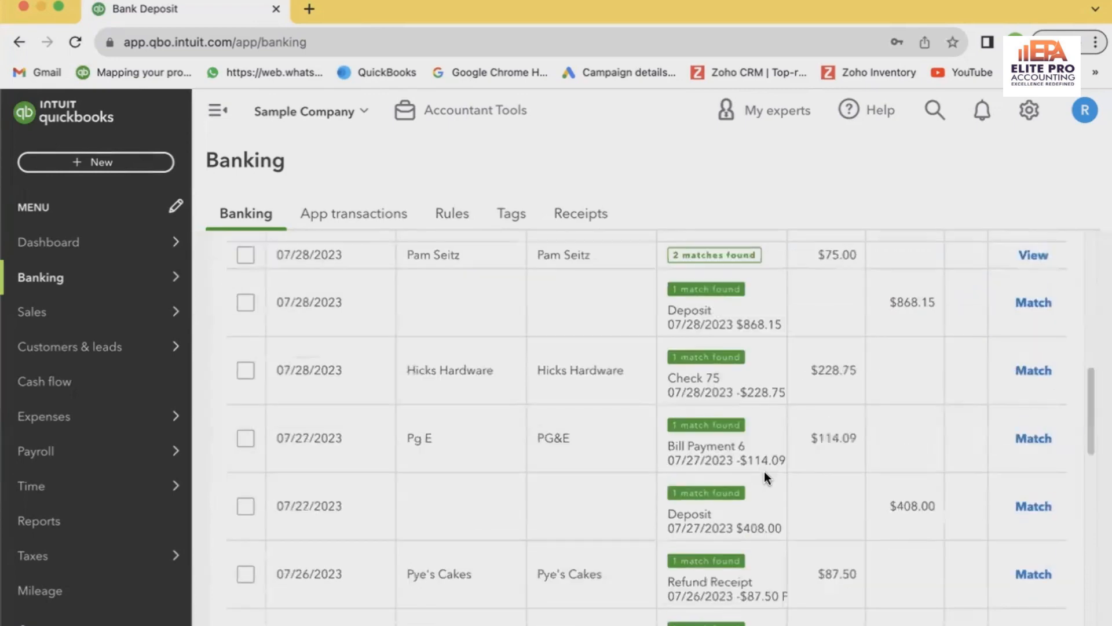
{"action": "scroll", "coordinate": [766, 478], "scroll_direction": "up", "scroll_amount": 1}
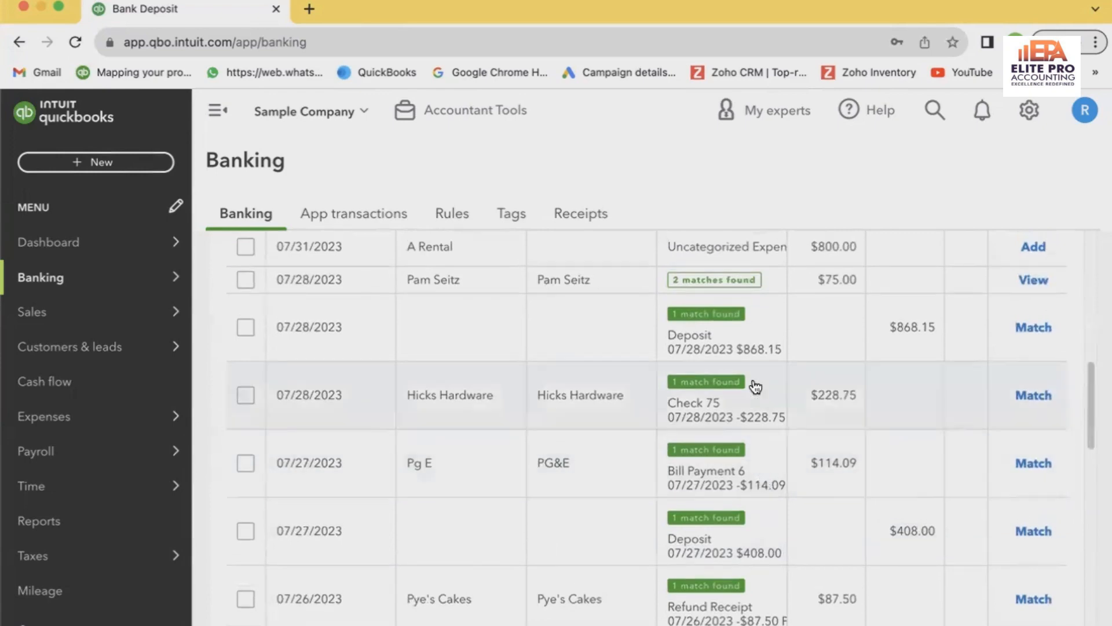
{"action": "scroll", "coordinate": [753, 385], "scroll_direction": "down", "scroll_amount": 4}
{"action": "scroll", "coordinate": [753, 313], "scroll_direction": "up", "scroll_amount": 5}
{"action": "scroll", "coordinate": [755, 386], "scroll_direction": "up", "scroll_amount": 8}
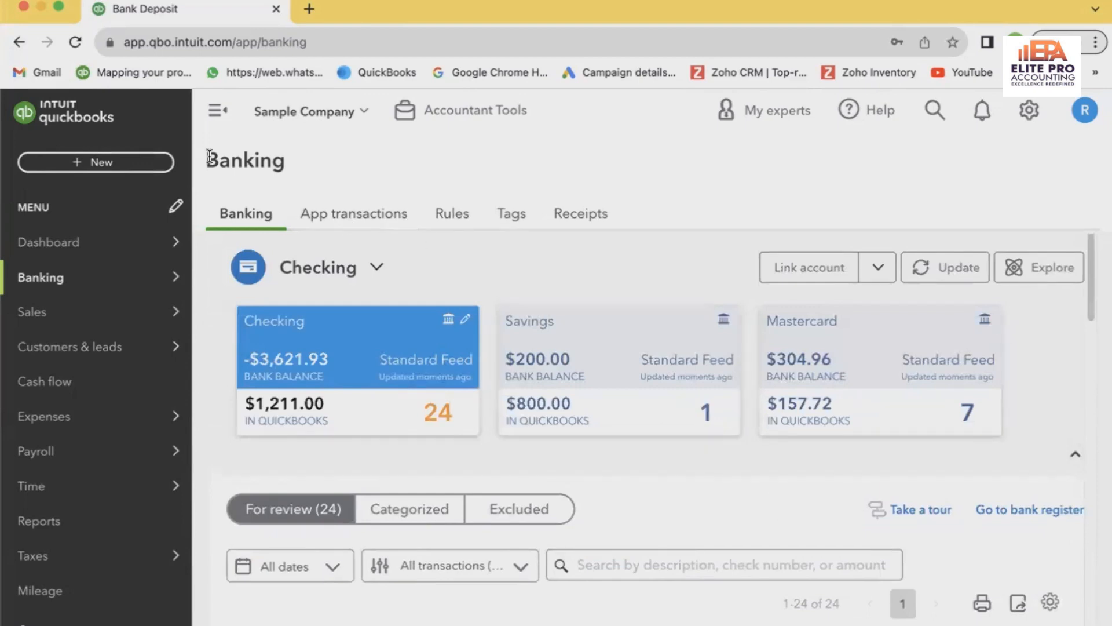
{"action": "left_click", "coordinate": [96, 162]}
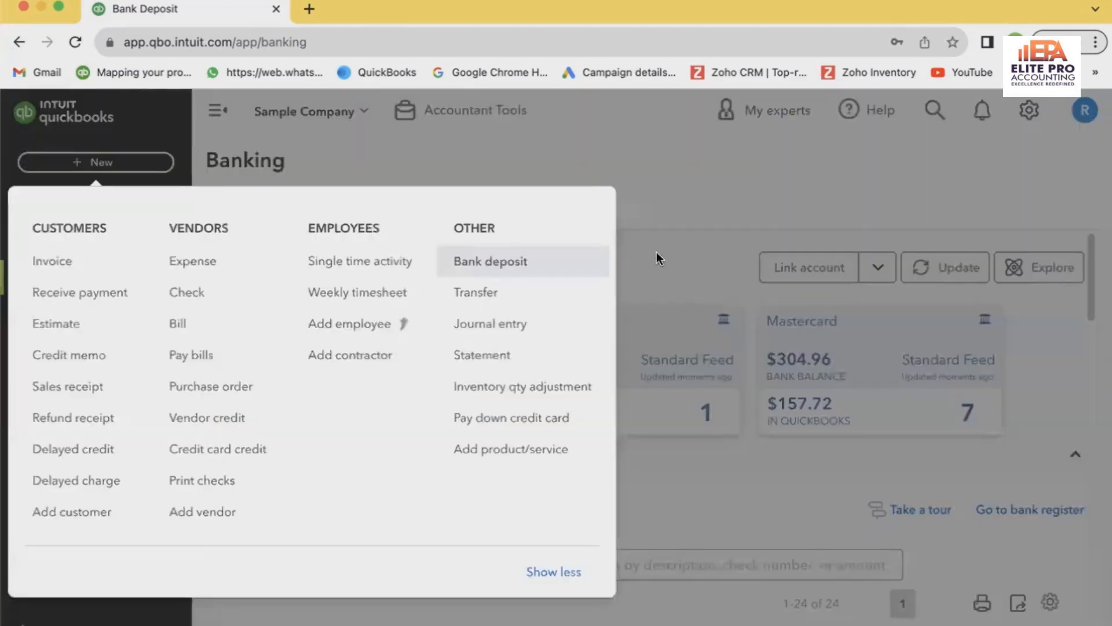
{"action": "left_click", "coordinate": [856, 207]}
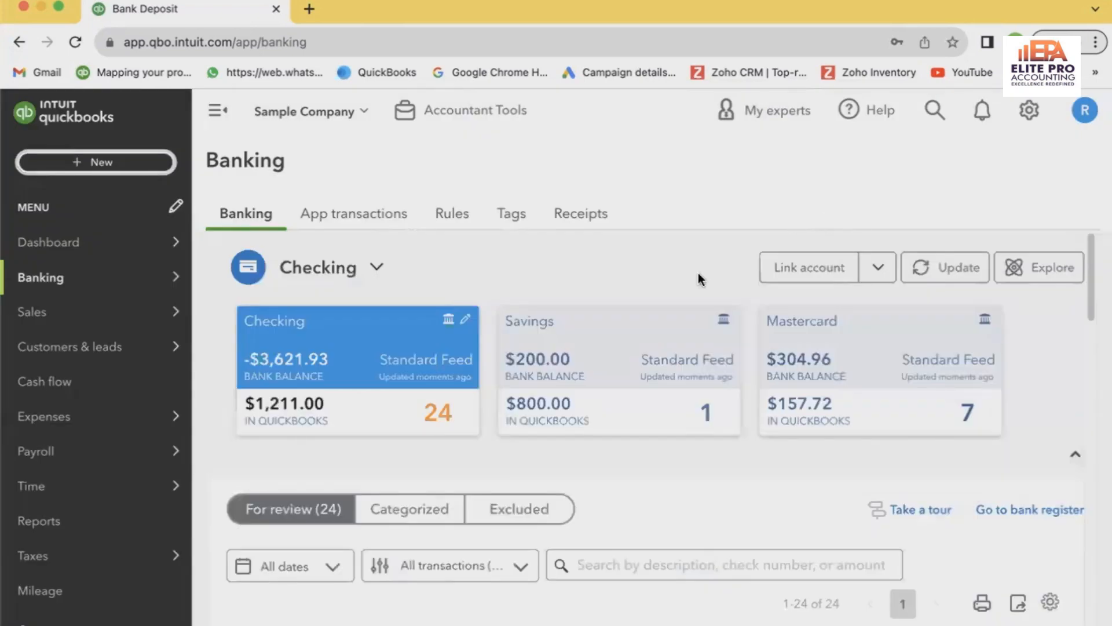
{"action": "scroll", "coordinate": [698, 278], "scroll_direction": "down", "scroll_amount": 9}
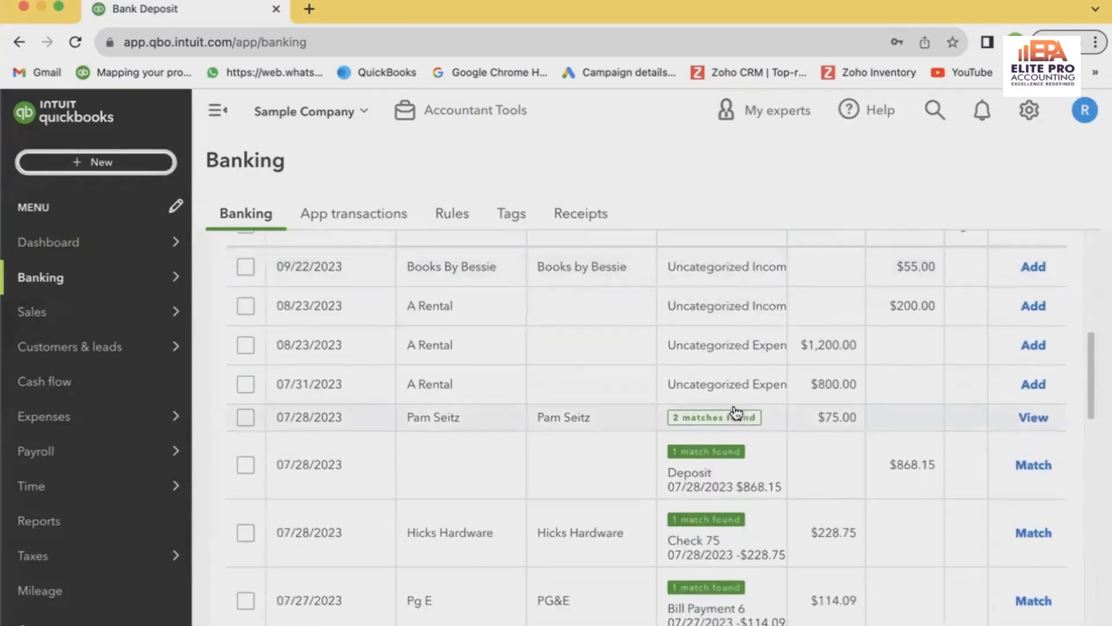
{"action": "scroll", "coordinate": [740, 409], "scroll_direction": "down", "scroll_amount": 2}
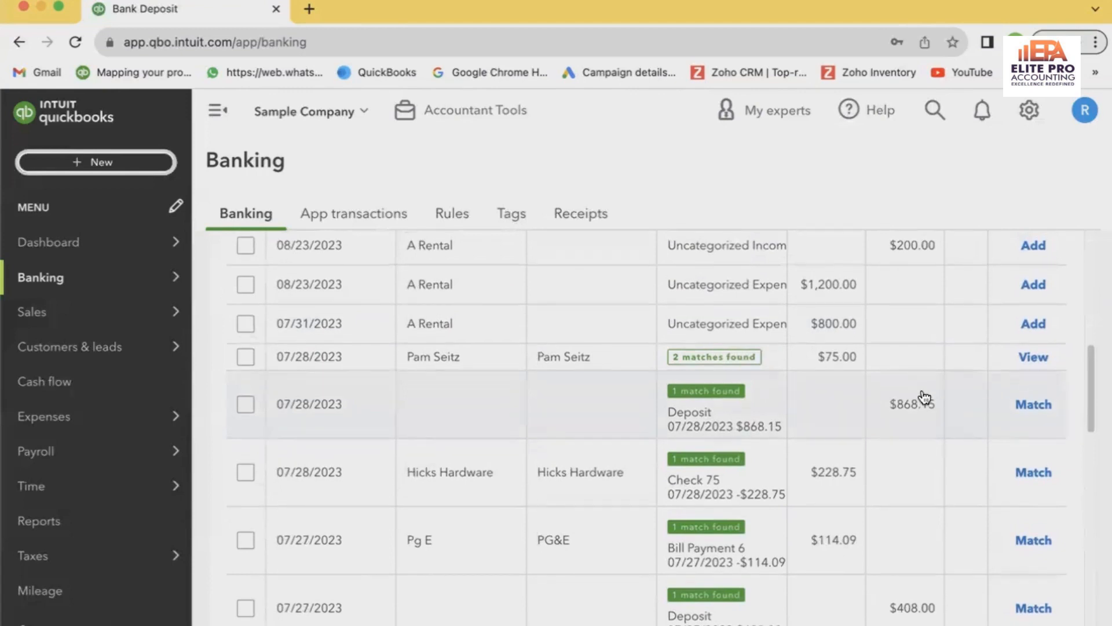
{"action": "scroll", "coordinate": [919, 377], "scroll_direction": "up", "scroll_amount": 2}
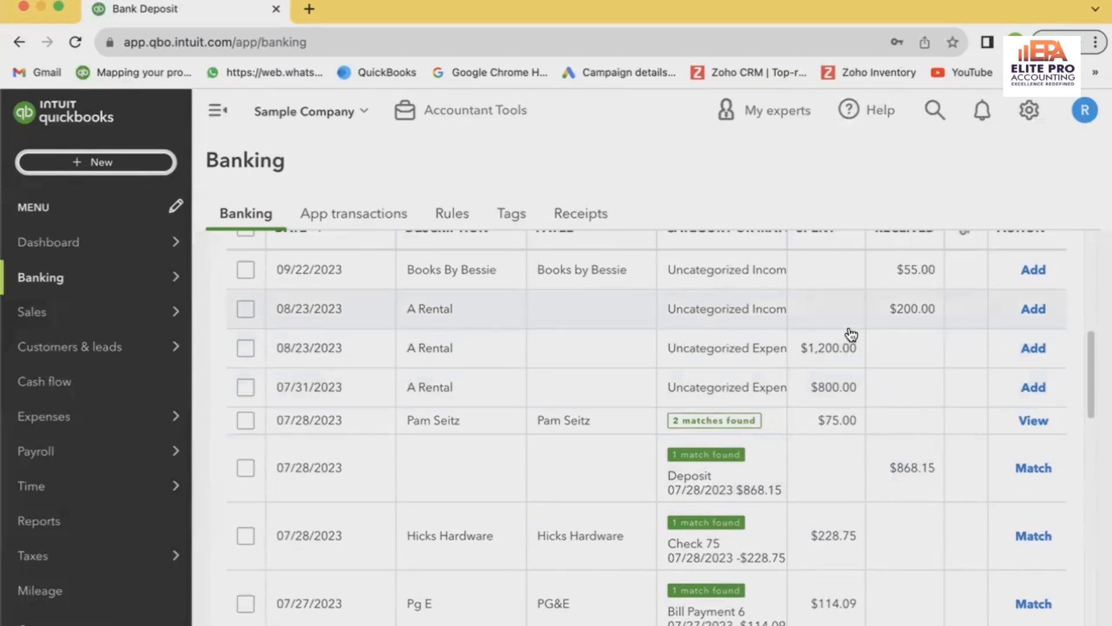
{"action": "scroll", "coordinate": [851, 335], "scroll_direction": "down", "scroll_amount": 5}
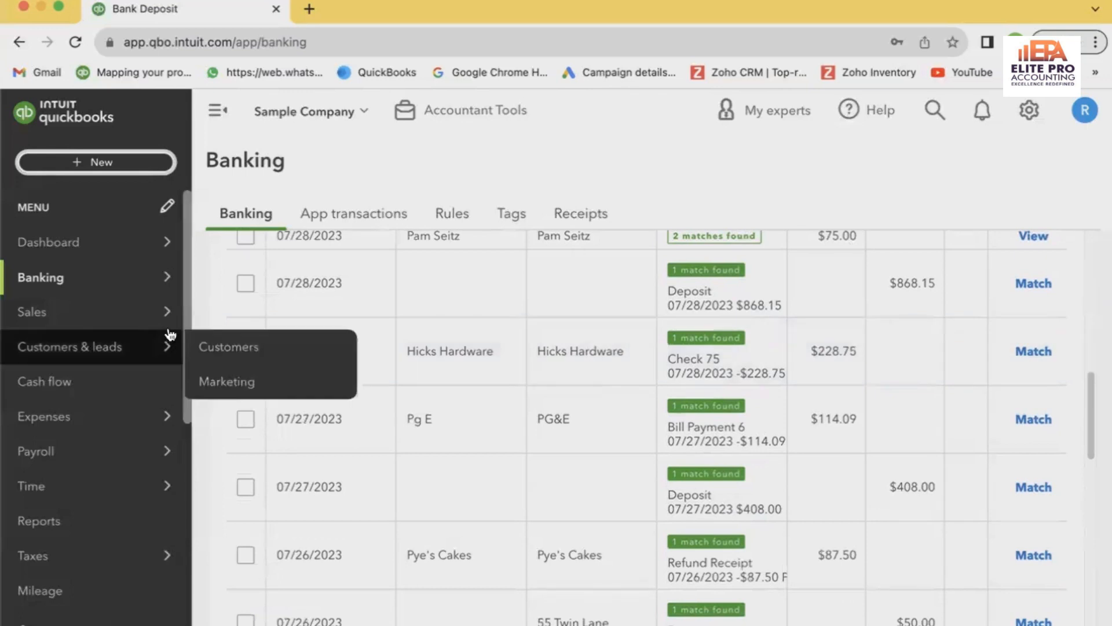
{"action": "scroll", "coordinate": [847, 333], "scroll_direction": "up", "scroll_amount": 10}
{"action": "scroll", "coordinate": [847, 333], "scroll_direction": "up", "scroll_amount": 3}
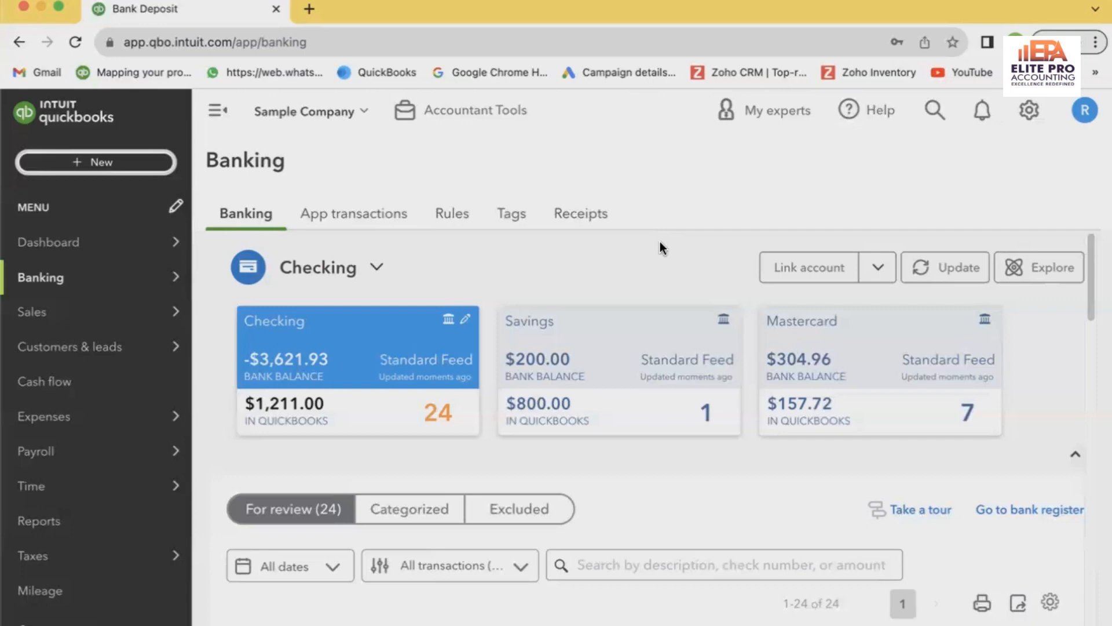
Open the Elite Pro Accounting website, eliteproaccounting.com, in a new browser tab
{"action": "left_click", "coordinate": [305, 16]}
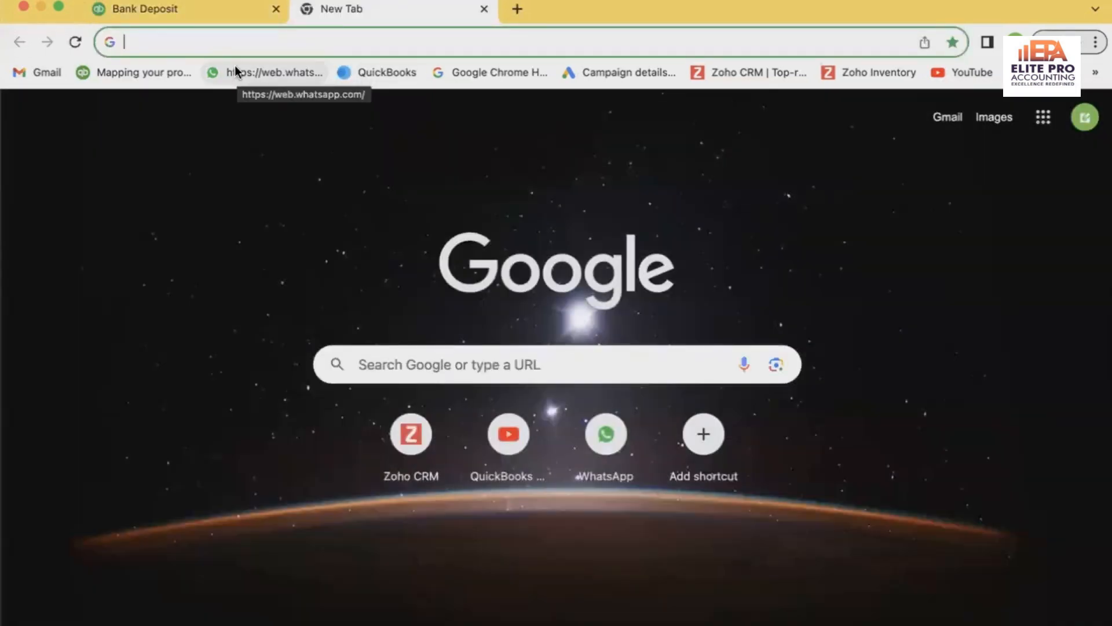
{"action": "type", "text": "elite"}
{"action": "key", "text": "Return"}
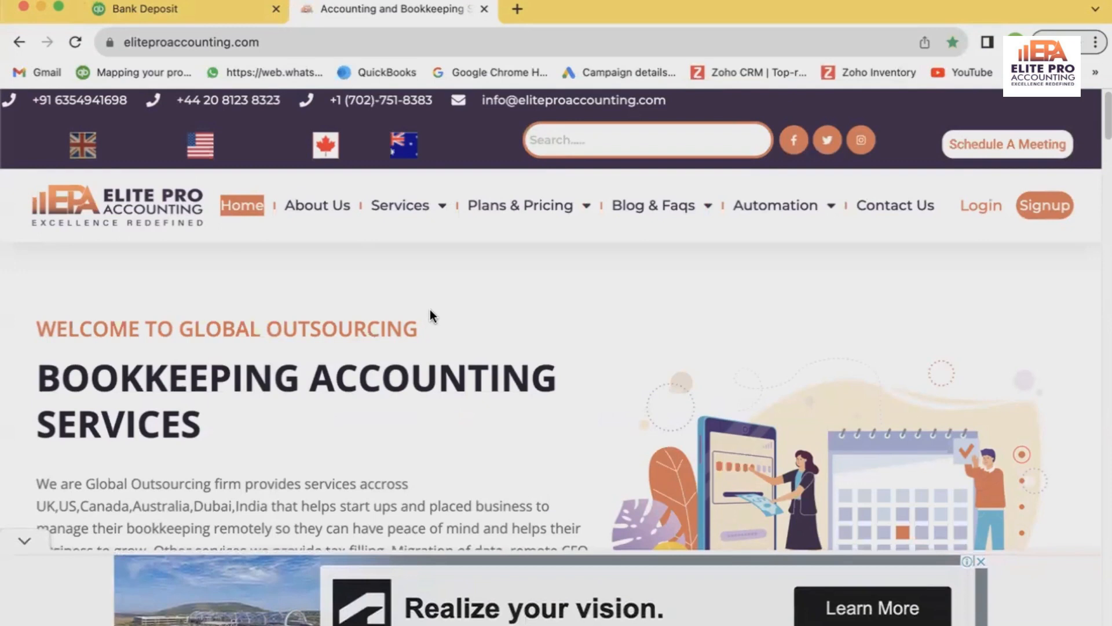
Examine the website's plans and pricing categories, including outsourced bookkeeping, tax registrations, data migration and company incorporation, with their country options
{"action": "mouse_move", "coordinate": [556, 209]}
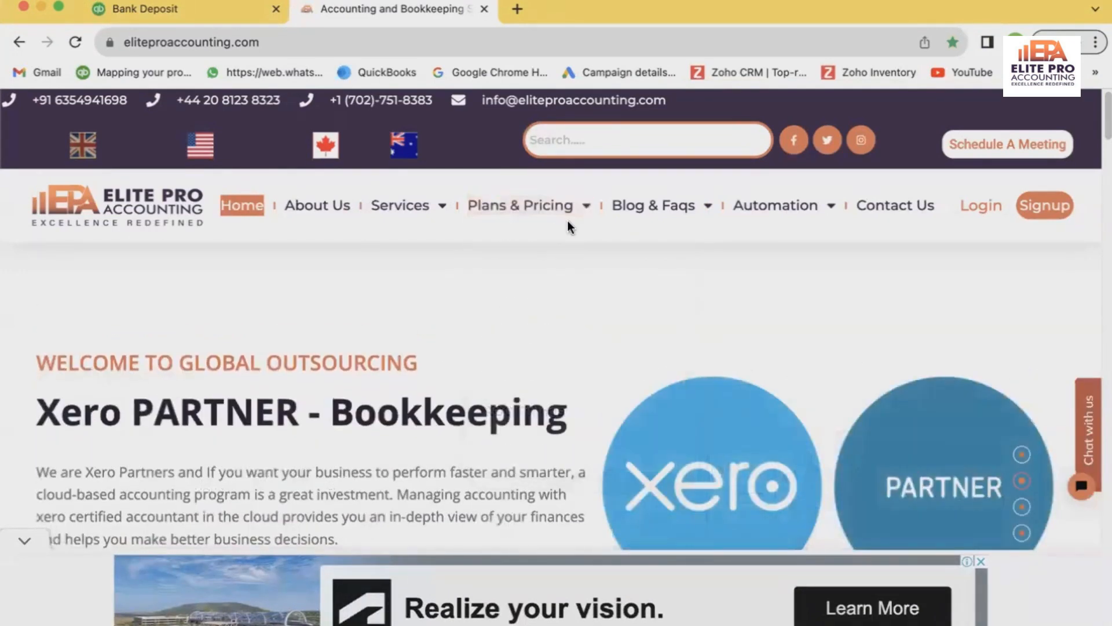
{"action": "left_click", "coordinate": [562, 210]}
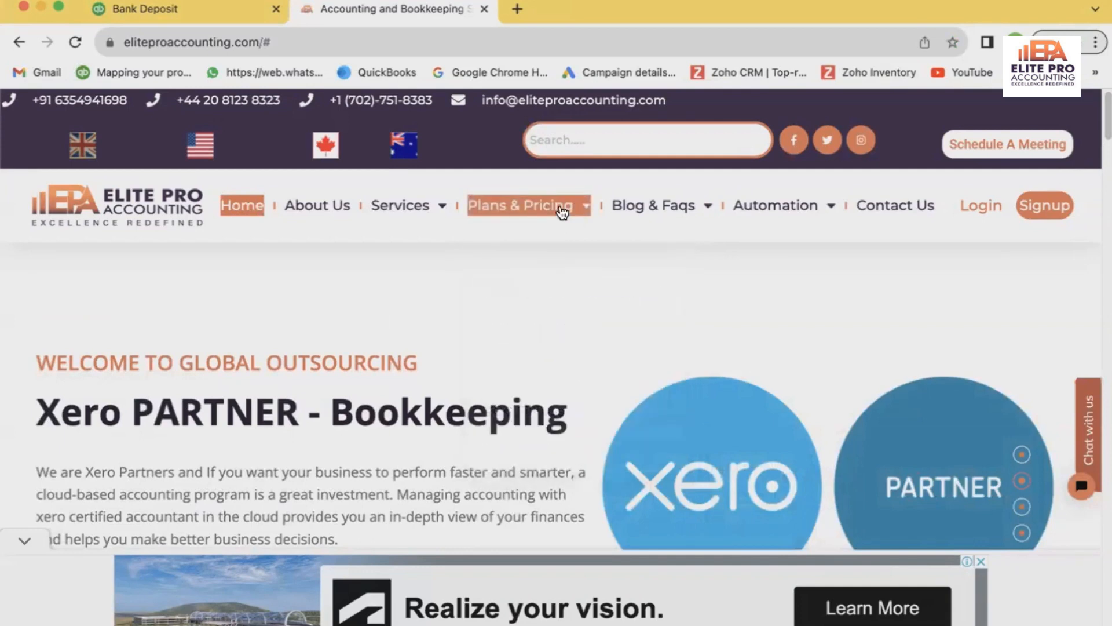
{"action": "left_click", "coordinate": [562, 211]}
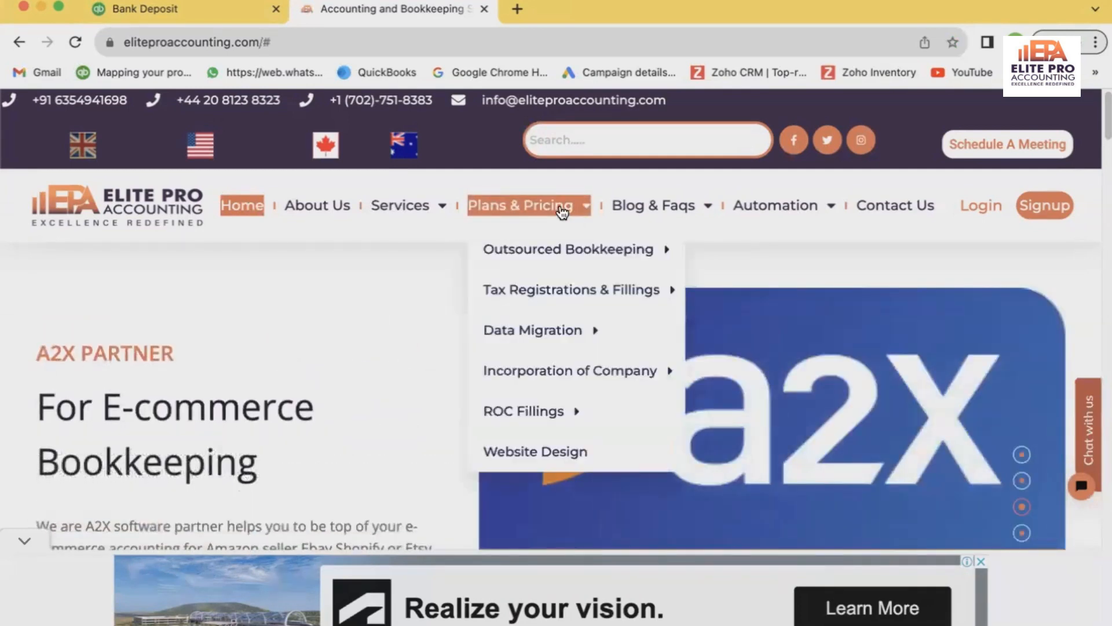
{"action": "mouse_move", "coordinate": [573, 329]}
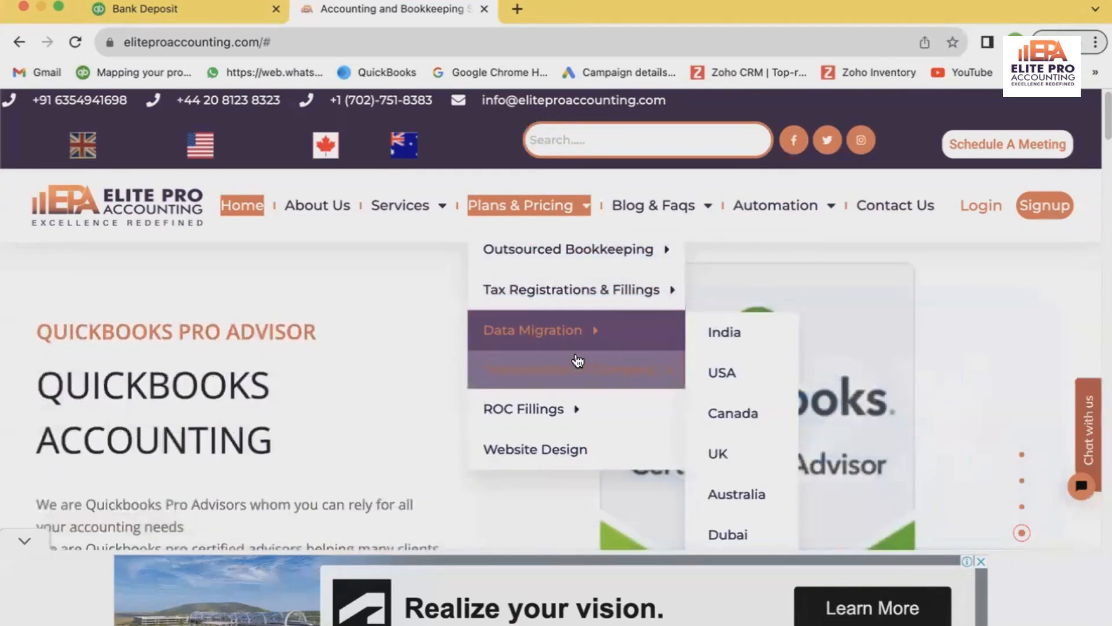
{"action": "mouse_move", "coordinate": [581, 364]}
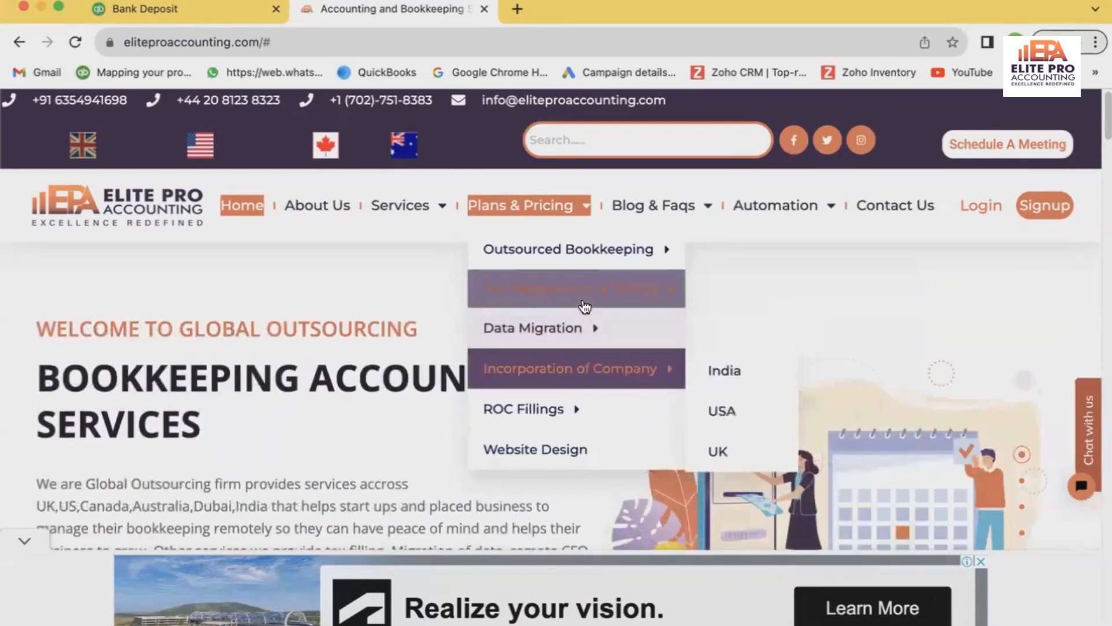
{"action": "mouse_move", "coordinate": [585, 307]}
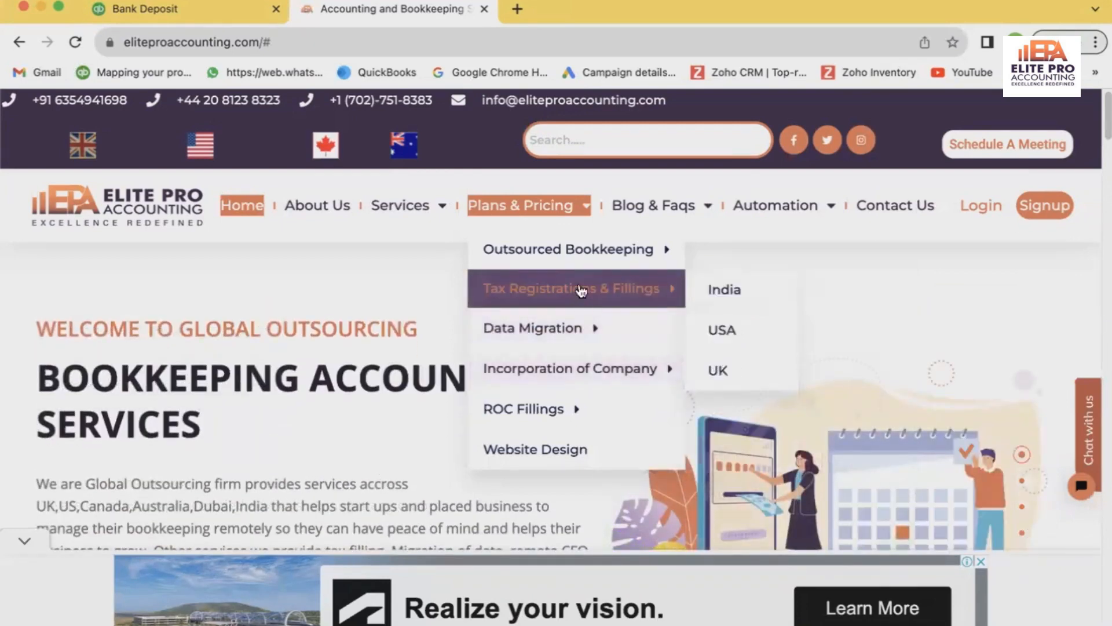
{"action": "mouse_move", "coordinate": [597, 250]}
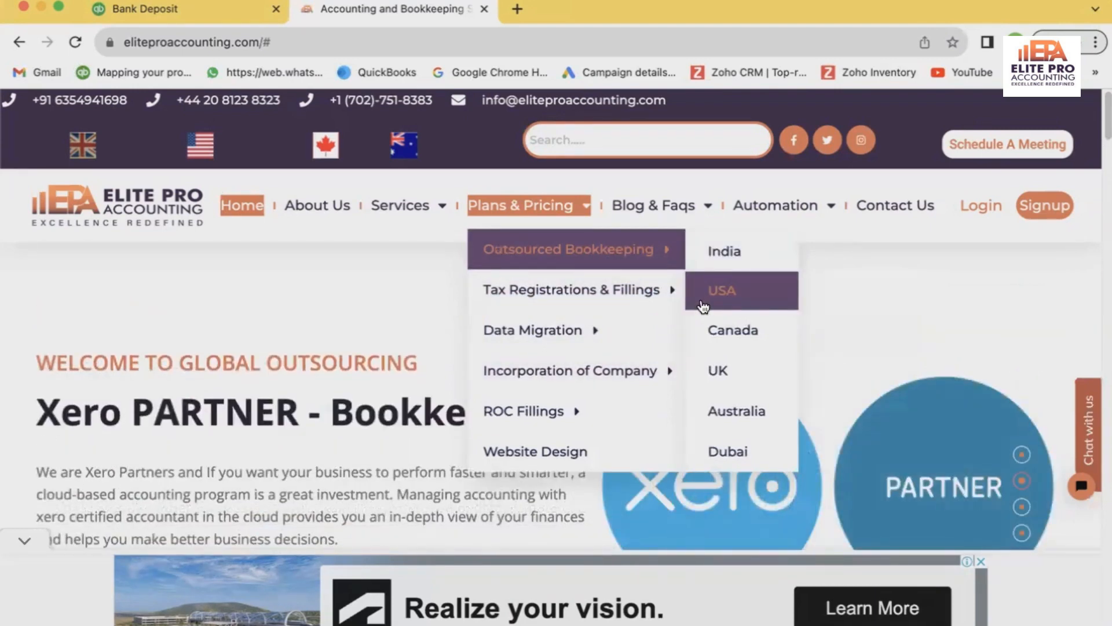
{"action": "mouse_move", "coordinate": [684, 290]}
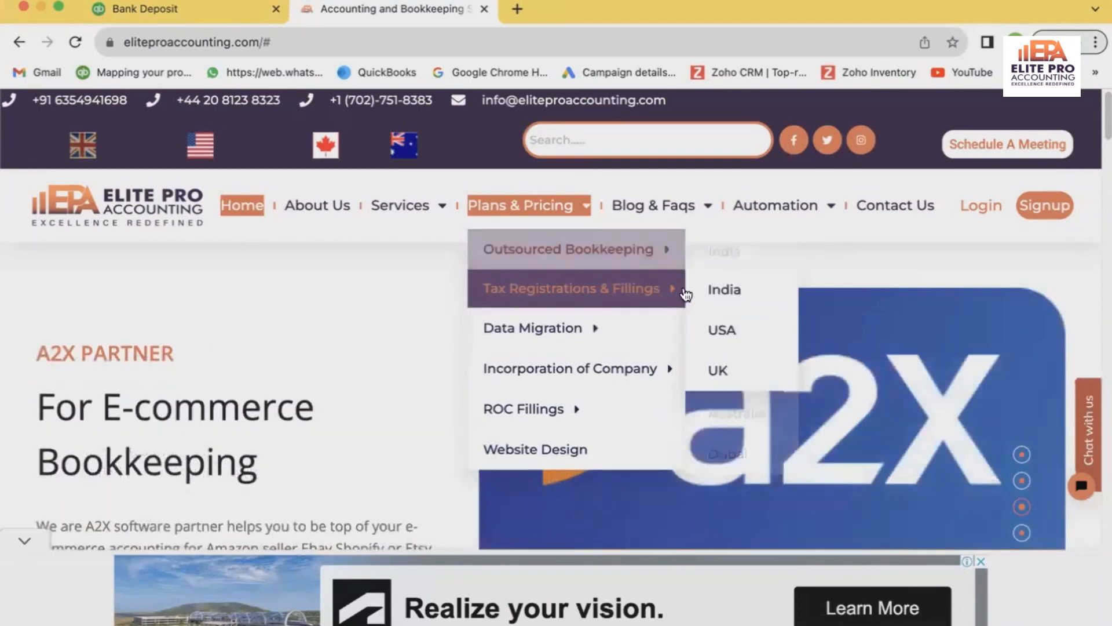
{"action": "mouse_move", "coordinate": [633, 331]}
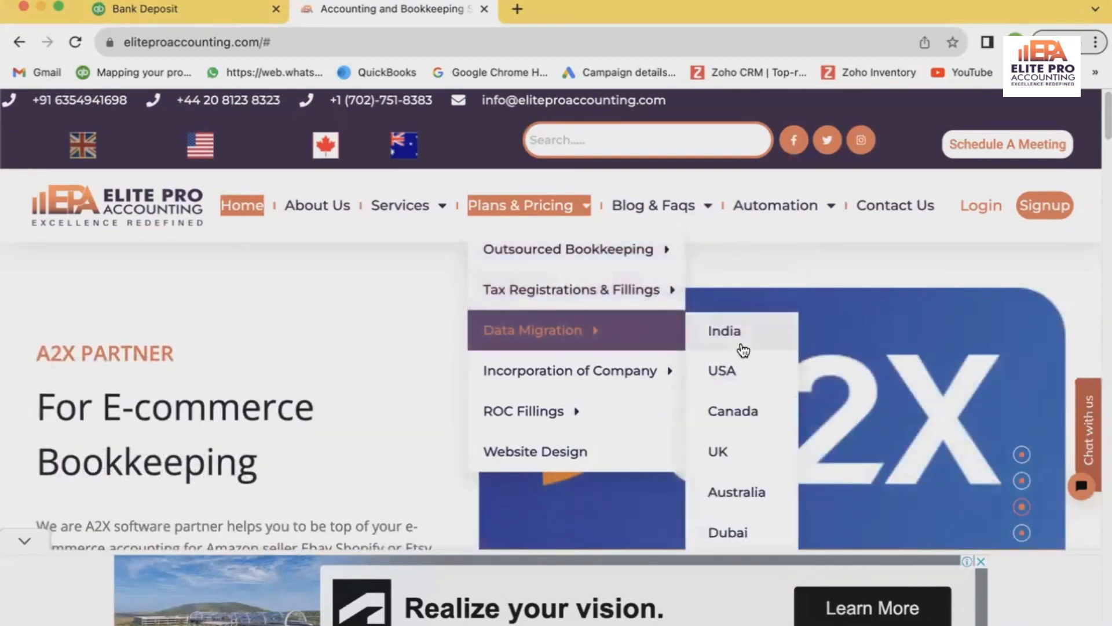